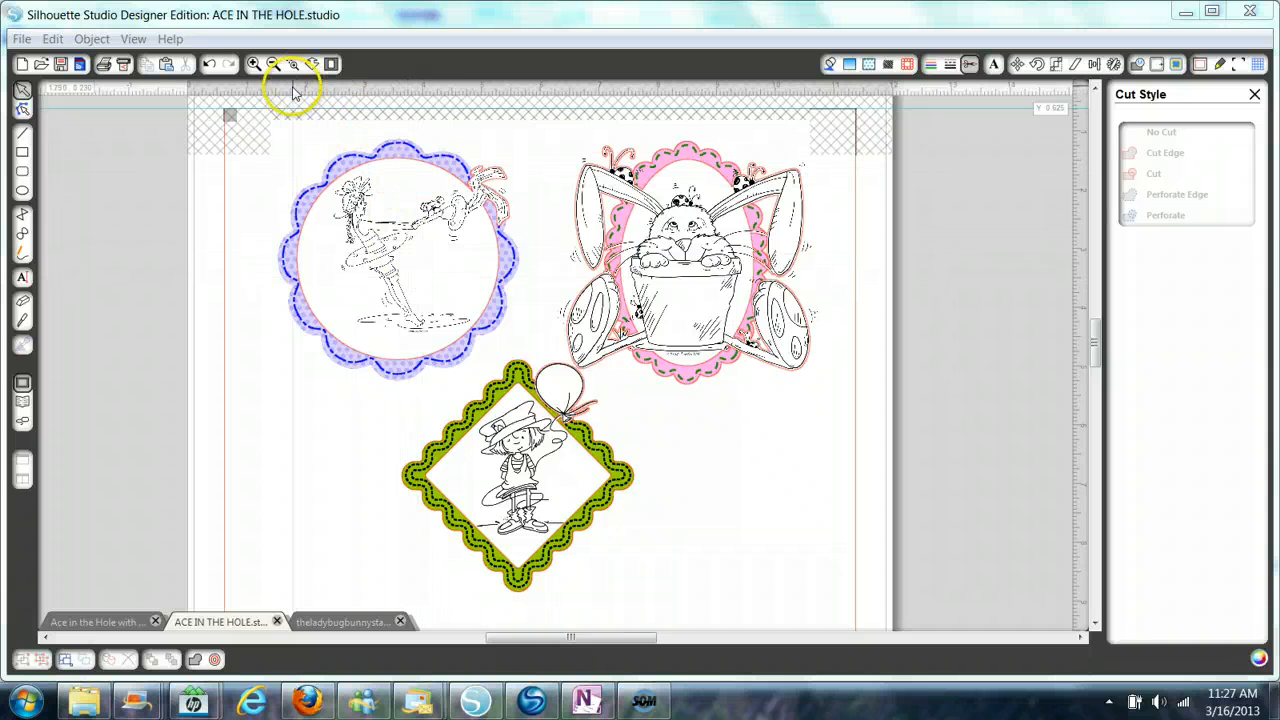
Create a new drawing and set its page size to Letter, 8.5 x 11 in.
click(23, 65)
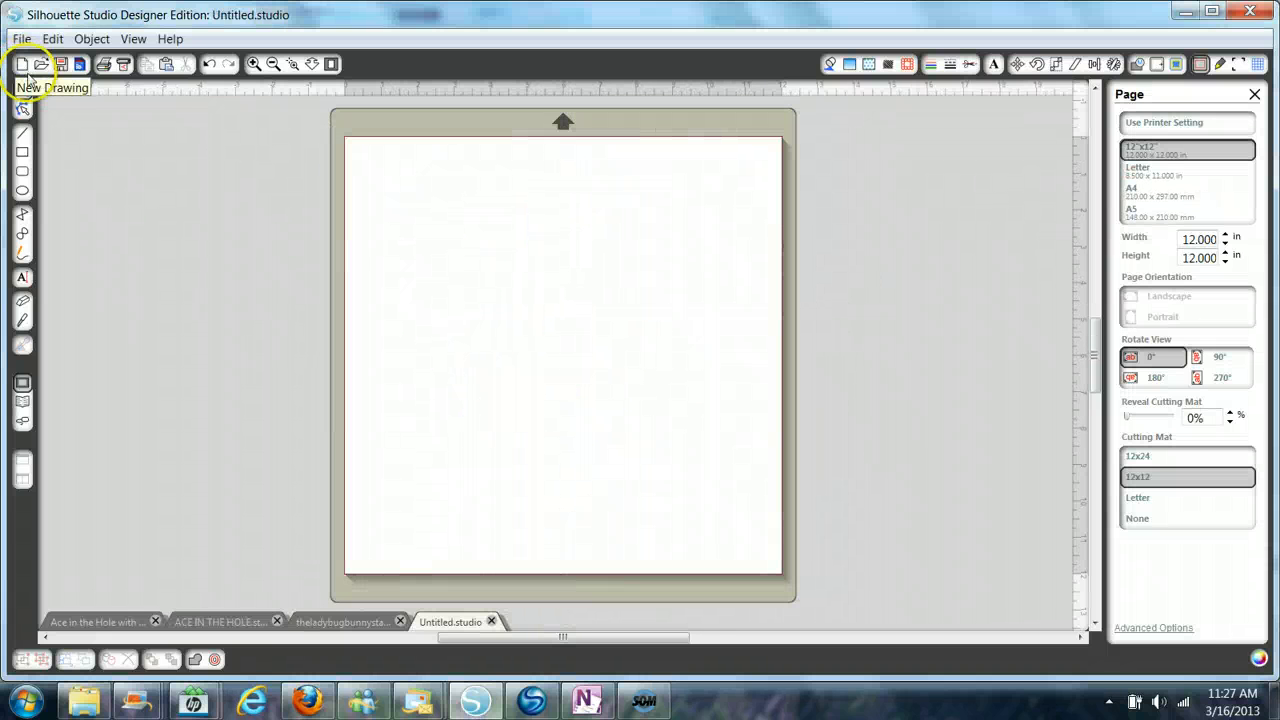
click(203, 150)
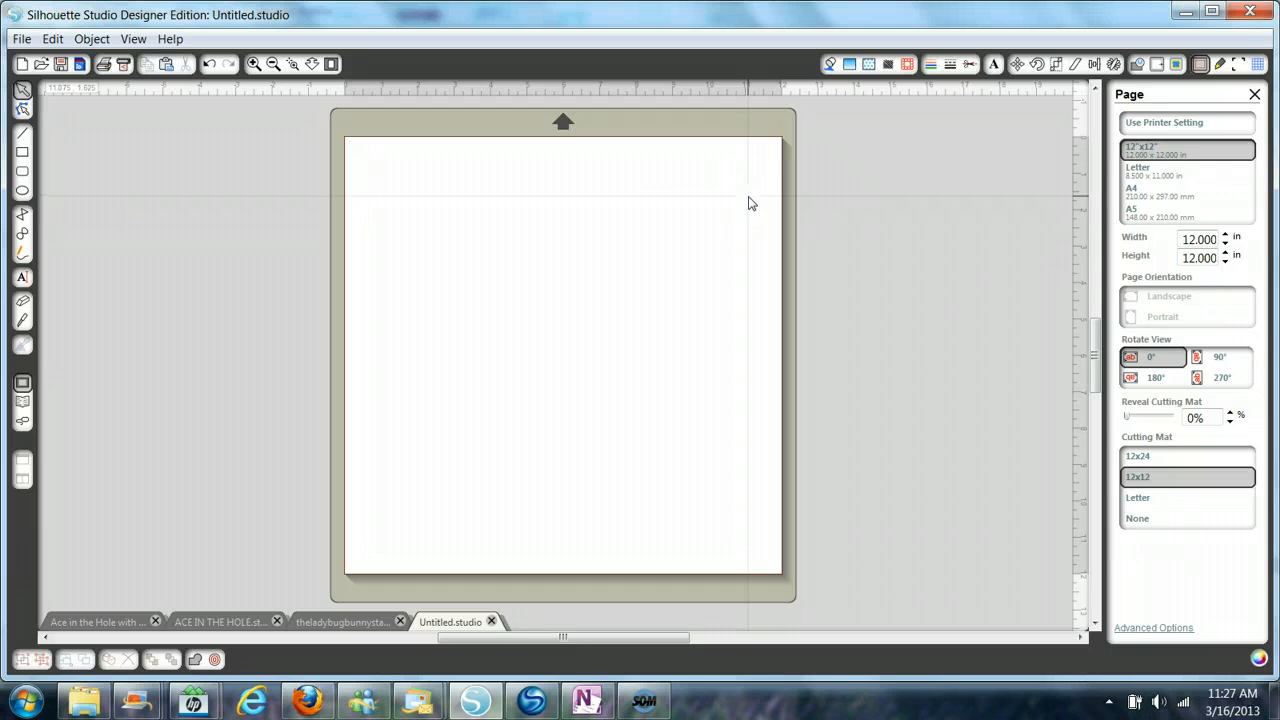
click(1200, 65)
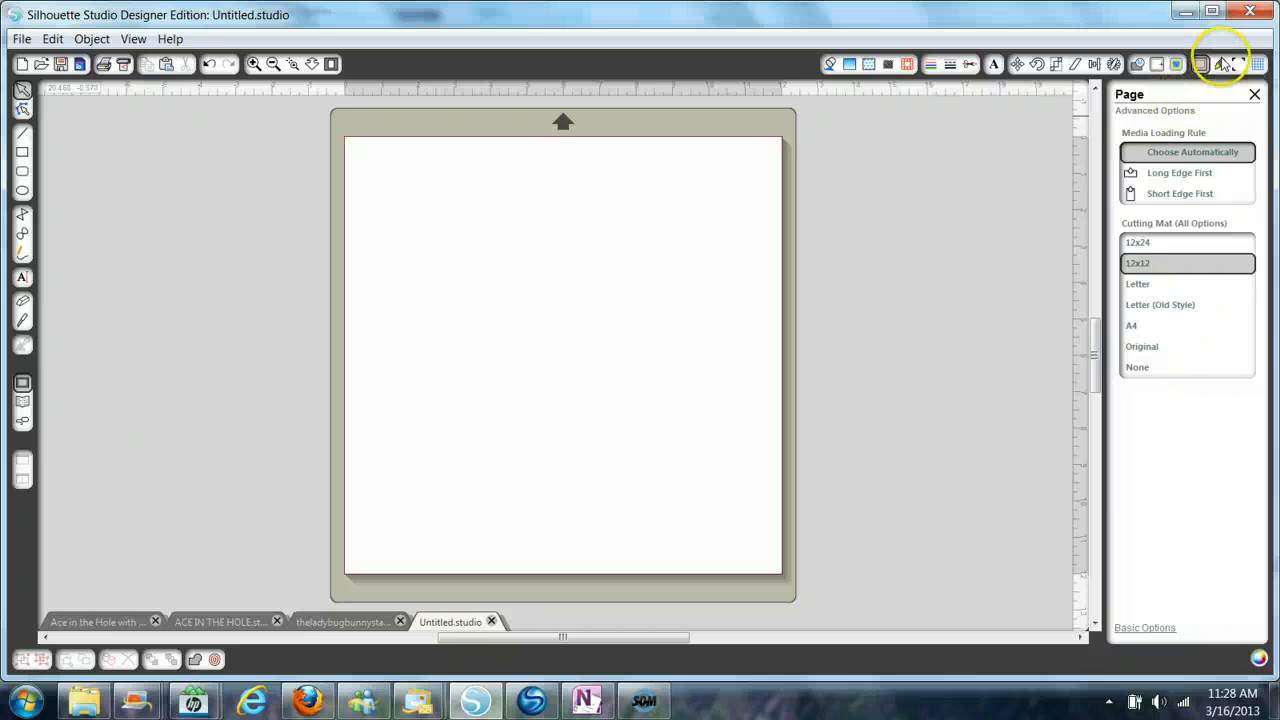
click(1200, 65)
click(1133, 169)
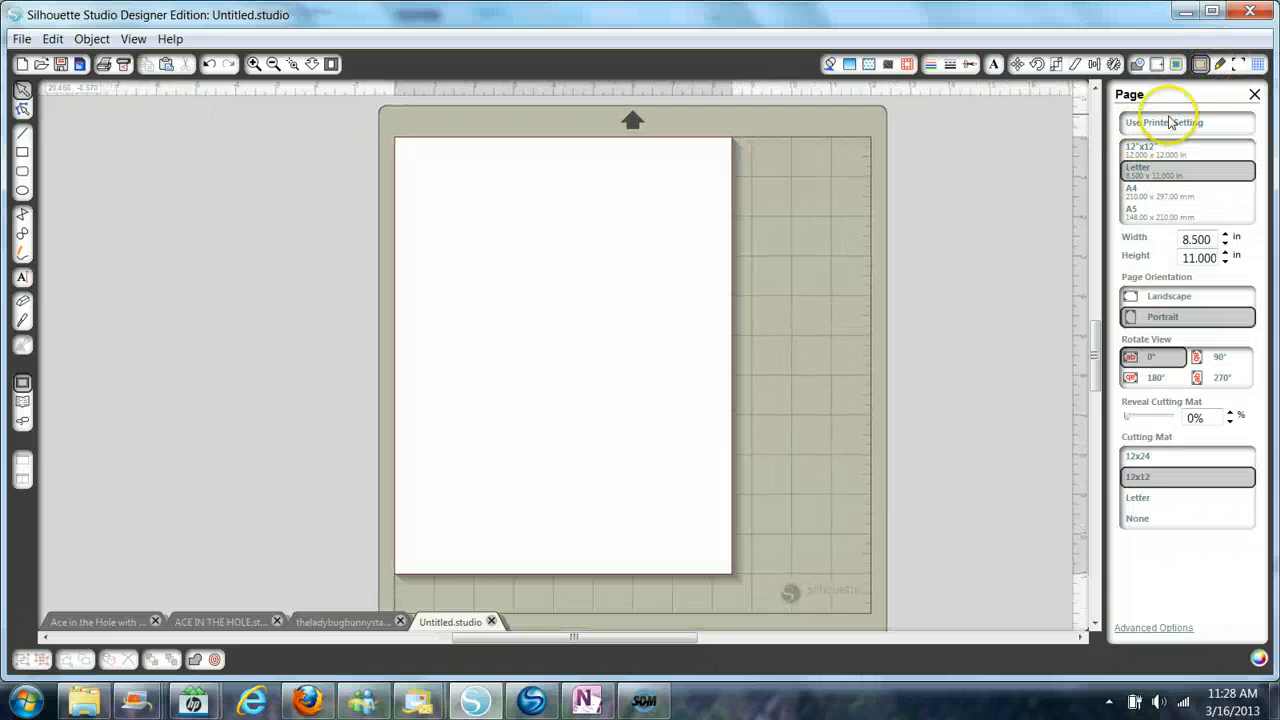
Turn on registration marks for the page.
click(1239, 65)
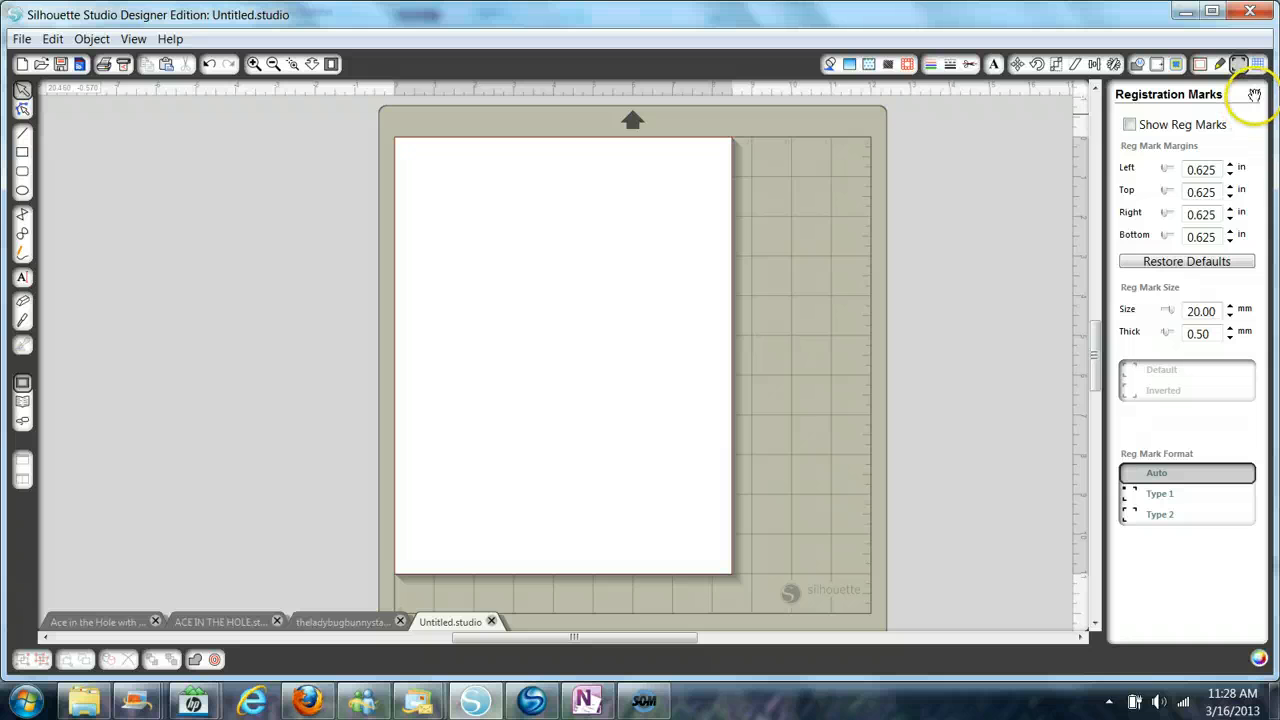
click(1130, 125)
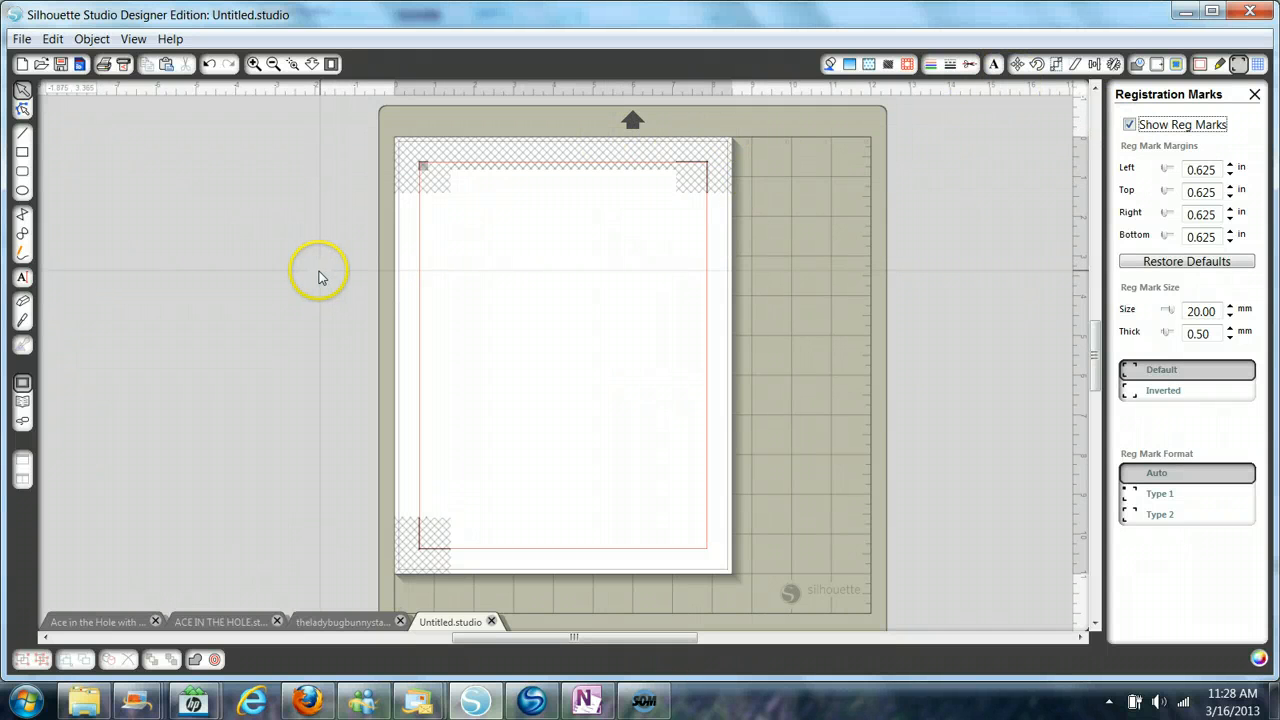
Draw a large rectangle about 6.89 in tall inside the registration mark area of the page.
click(21, 172)
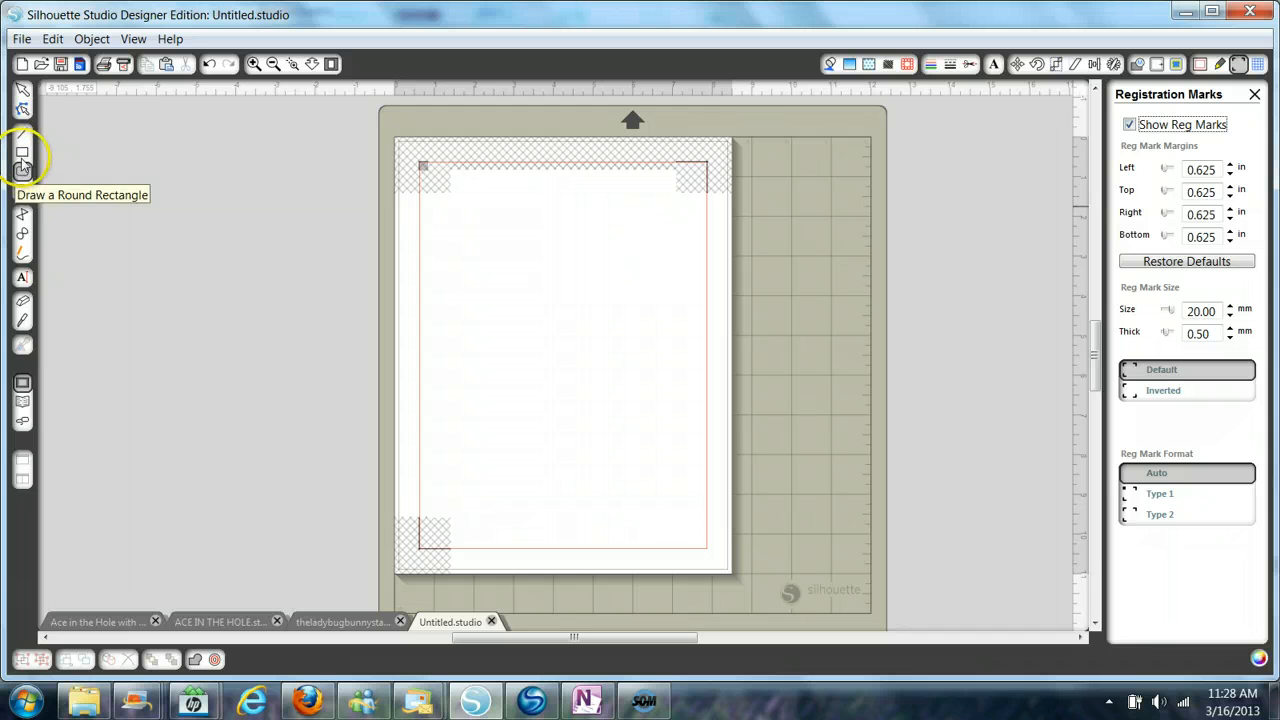
click(23, 154)
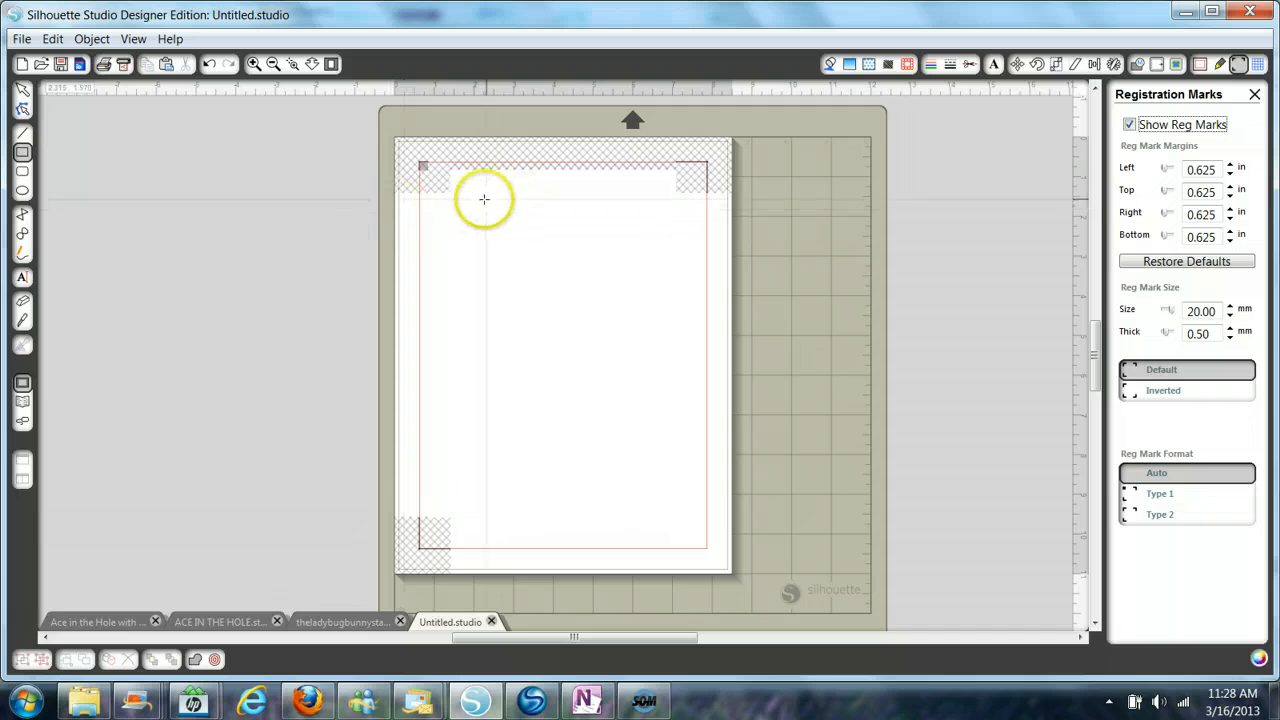
mouse_move(430, 207)
mouse_down()
mouse_move(486, 360)
mouse_move(566, 440)
mouse_move(649, 454)
mouse_move(682, 492)
mouse_move(681, 458)
mouse_move(692, 479)
mouse_up()
click(419, 205)
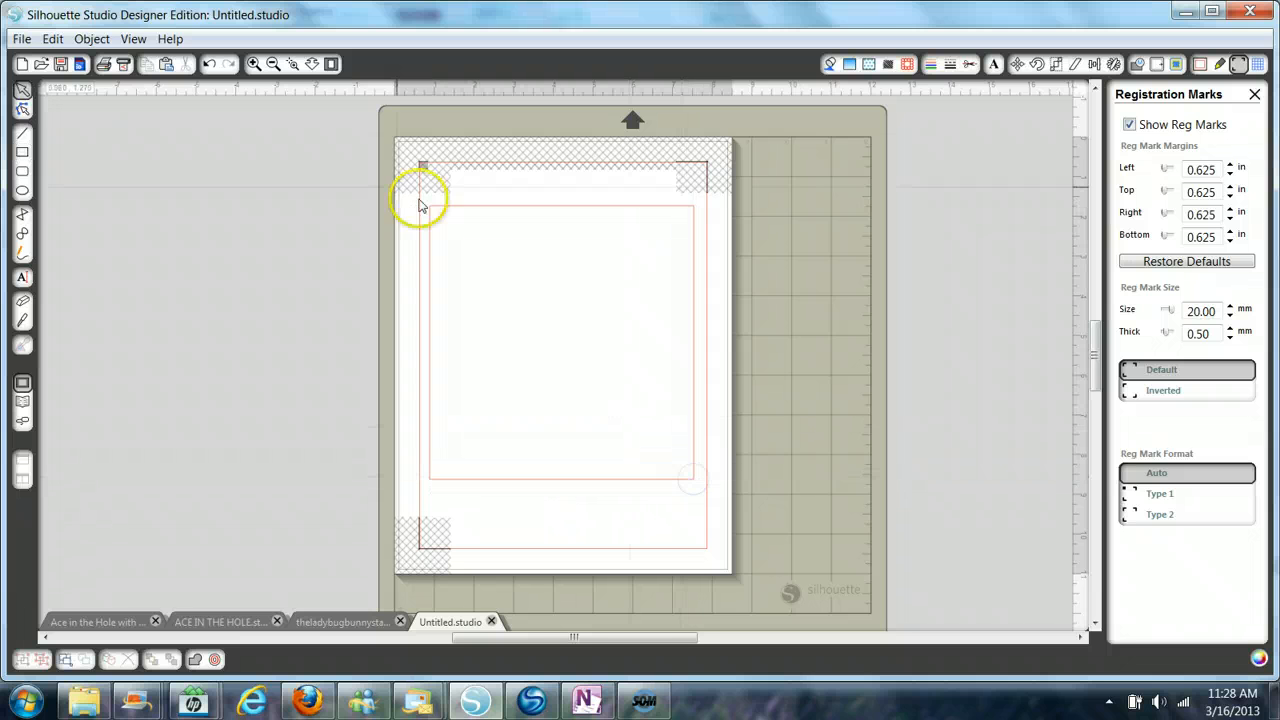
click(312, 64)
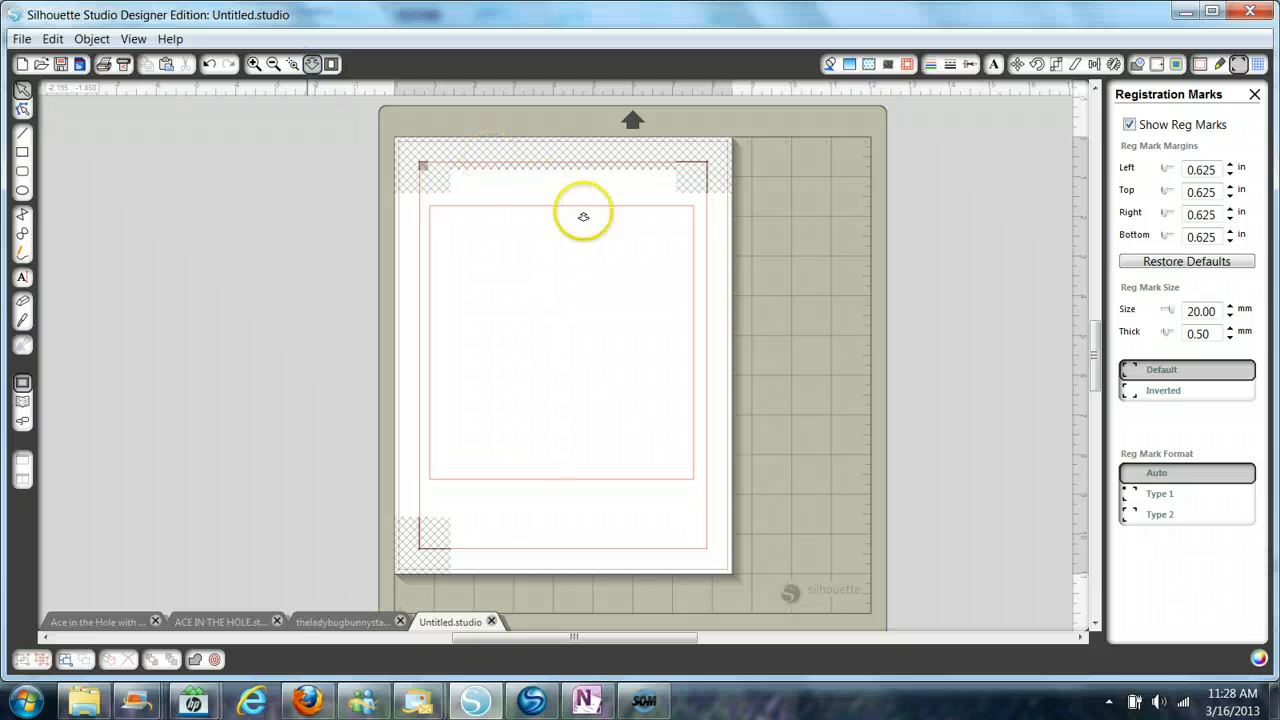
drag(591, 207, 607, 355)
drag(1093, 352, 1091, 322)
mouse_move(771, 296)
mouse_down()
mouse_move(782, 297)
mouse_move(771, 294)
mouse_up()
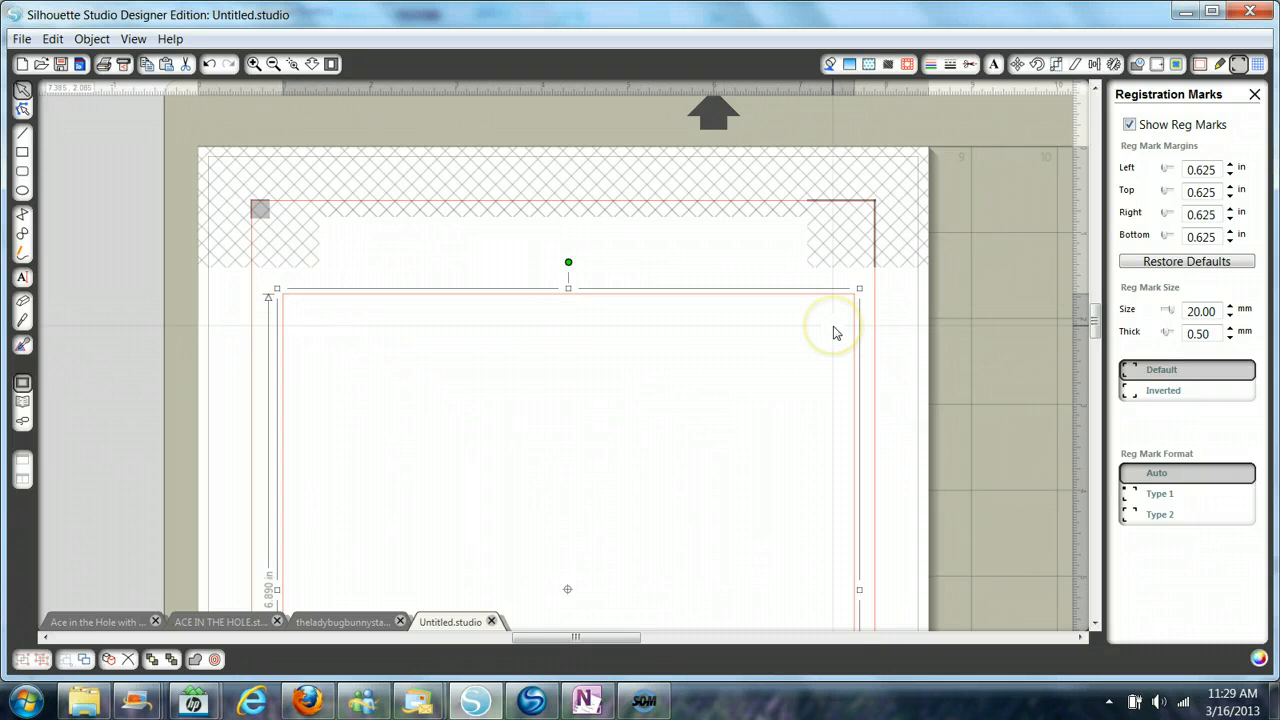
Try a 0.250 in outward offset of the rectangle with round and square corners, and undo it.
click(1157, 66)
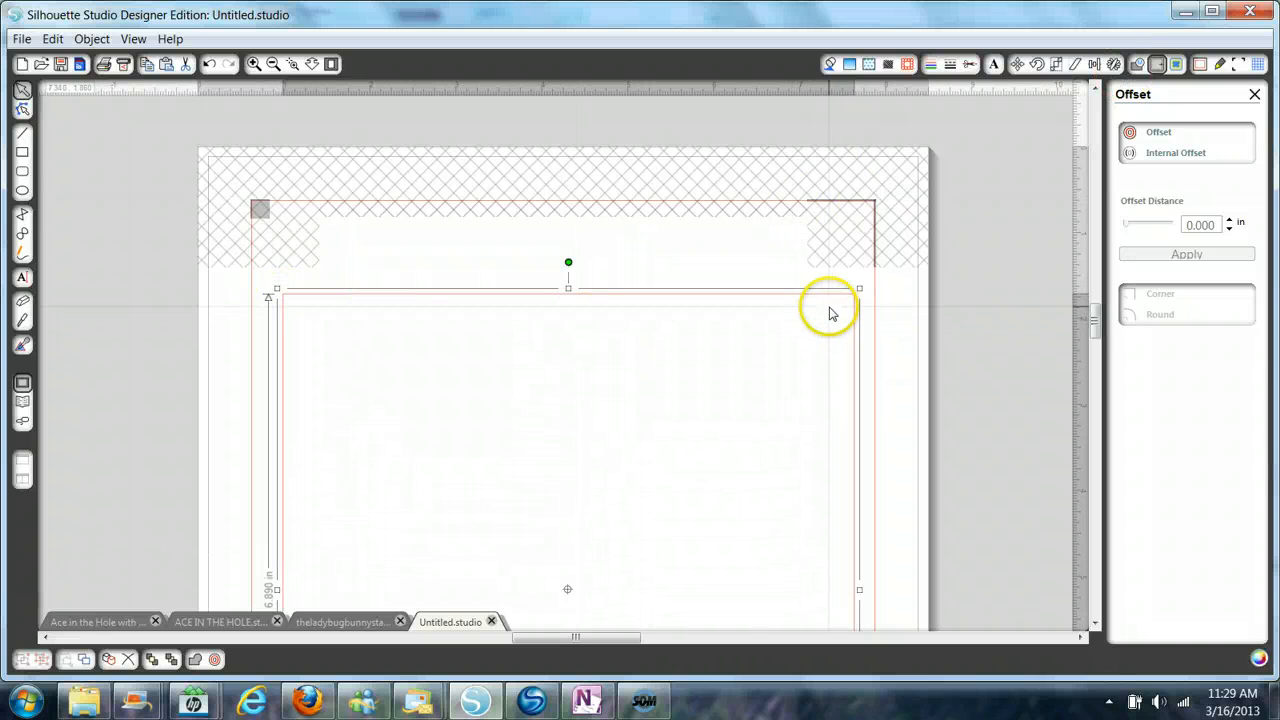
click(1157, 135)
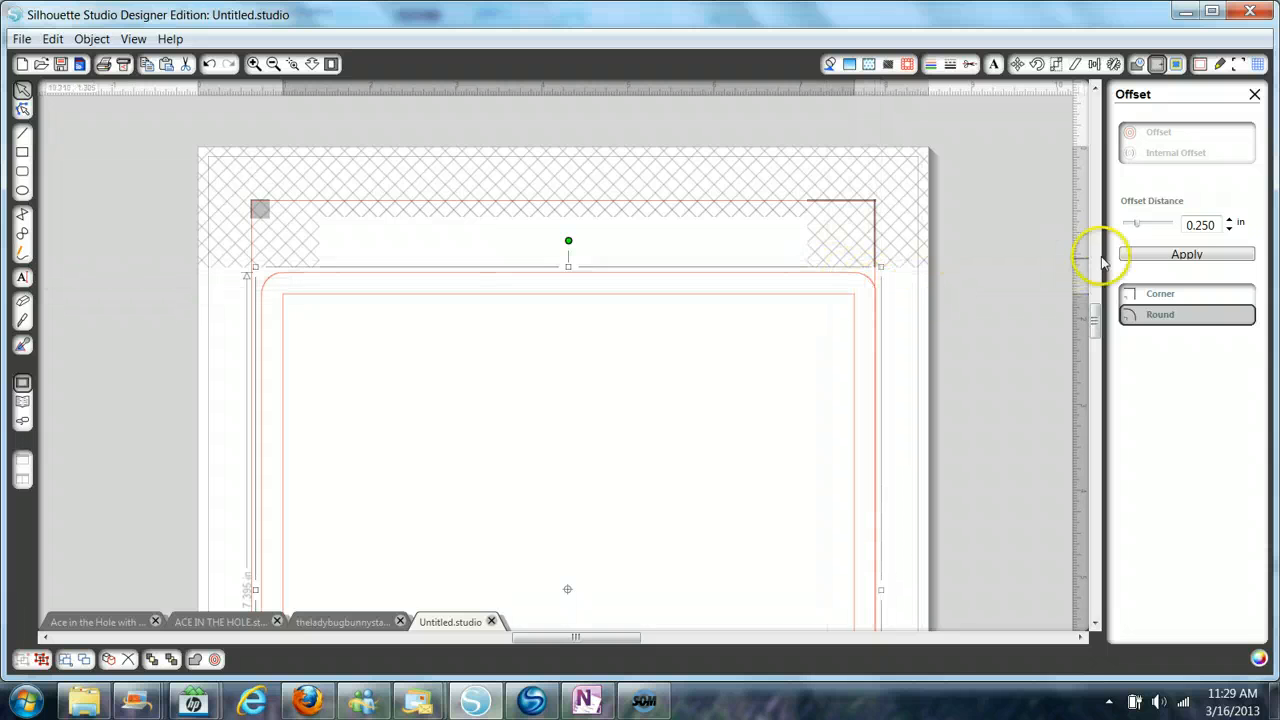
click(1159, 295)
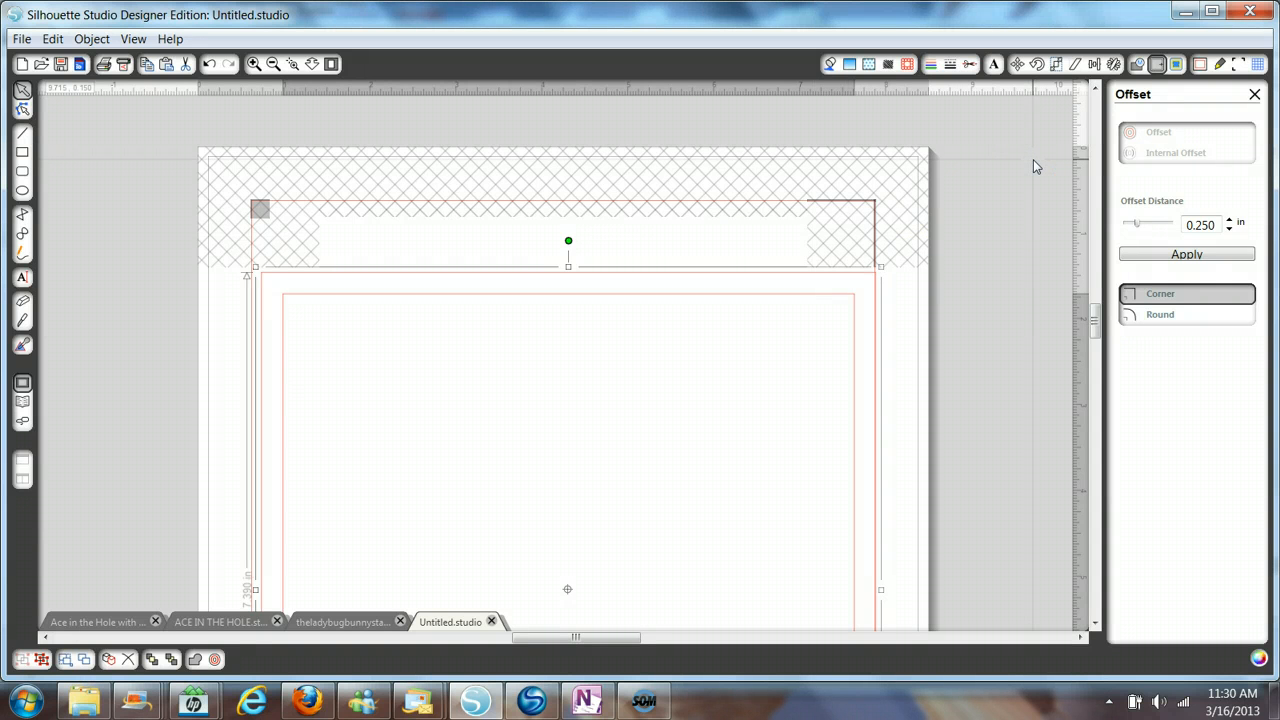
key(ctrl+z)
key(ctrl+z)
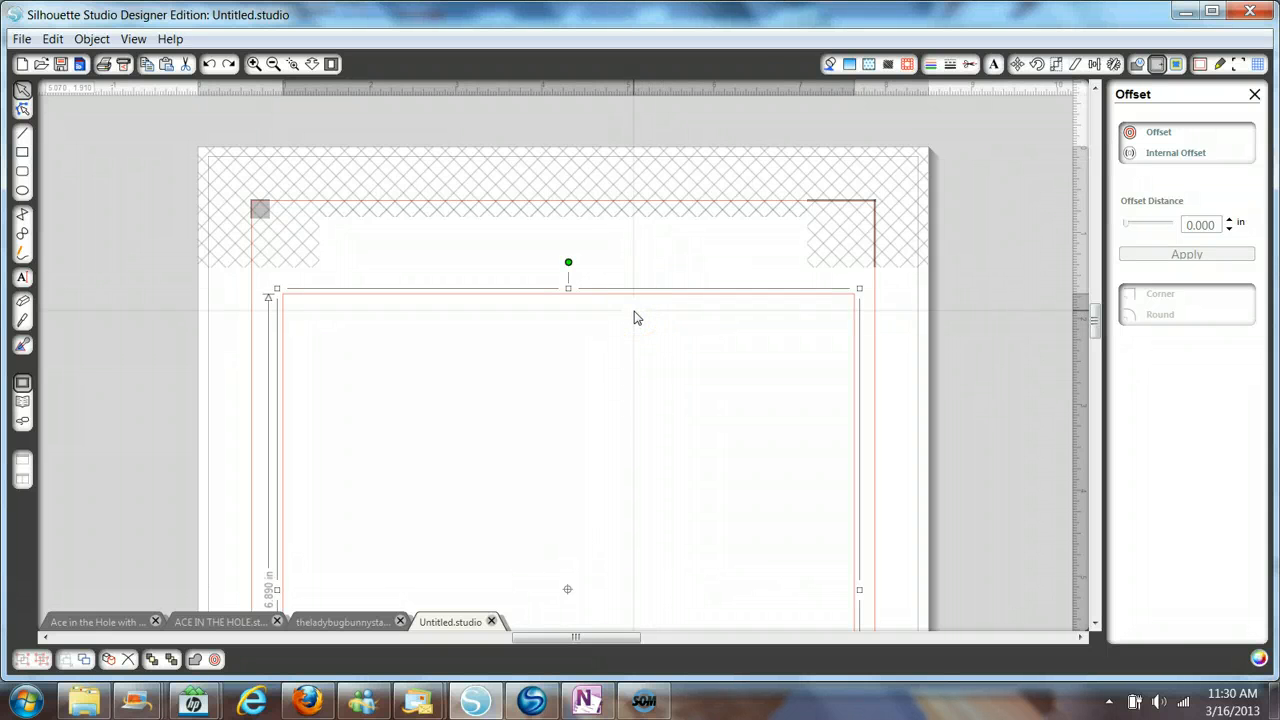
Try a 0.040 in internal offset of the rectangle with the Corner style and inspect its upper corner.
click(1158, 156)
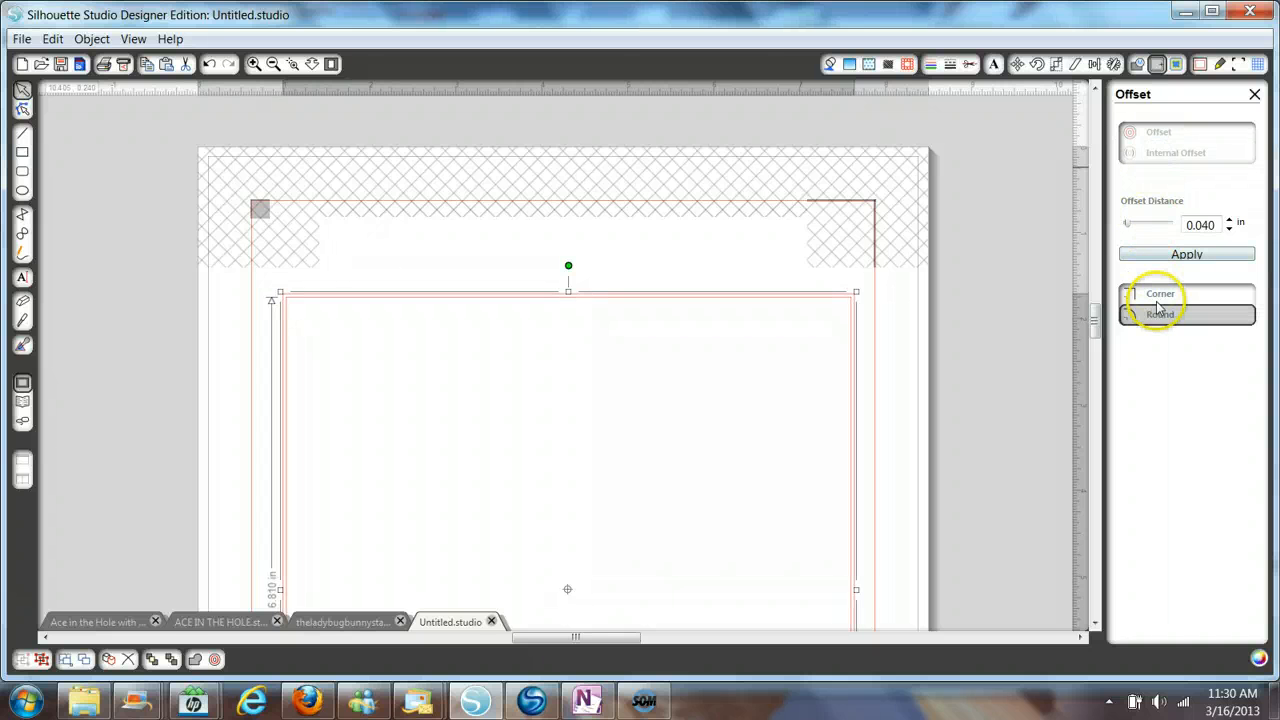
click(1157, 297)
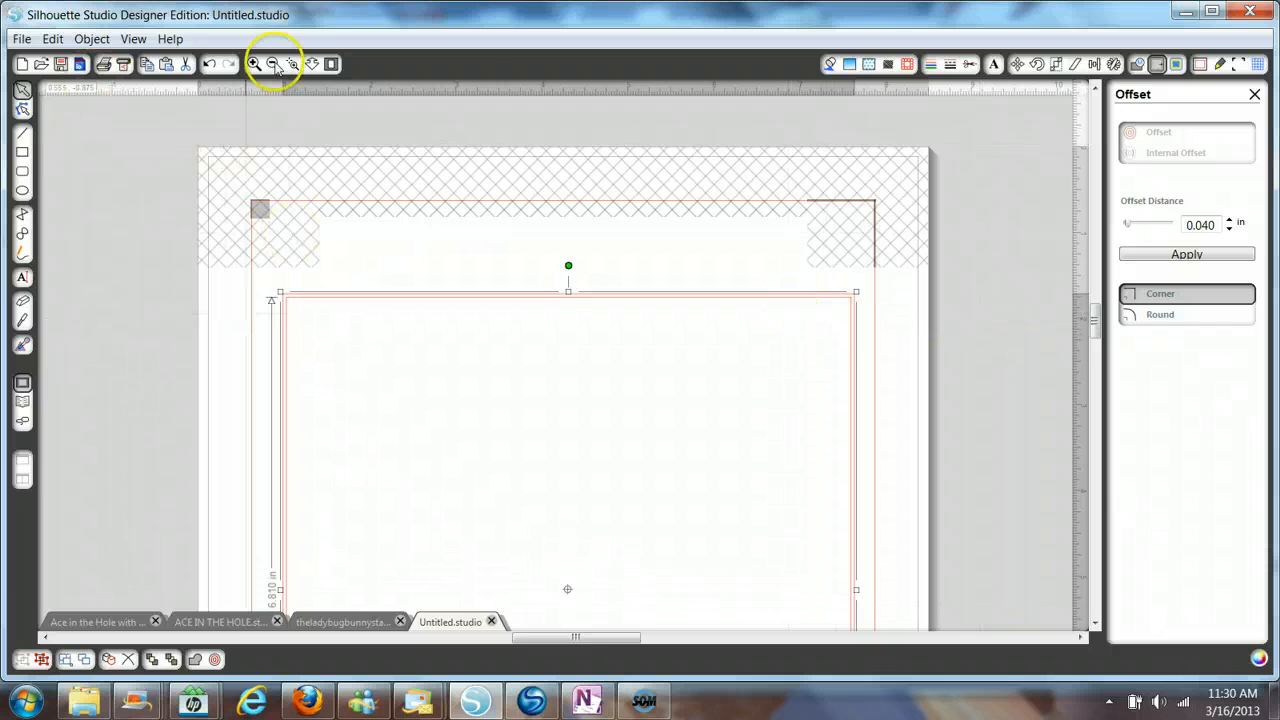
click(312, 63)
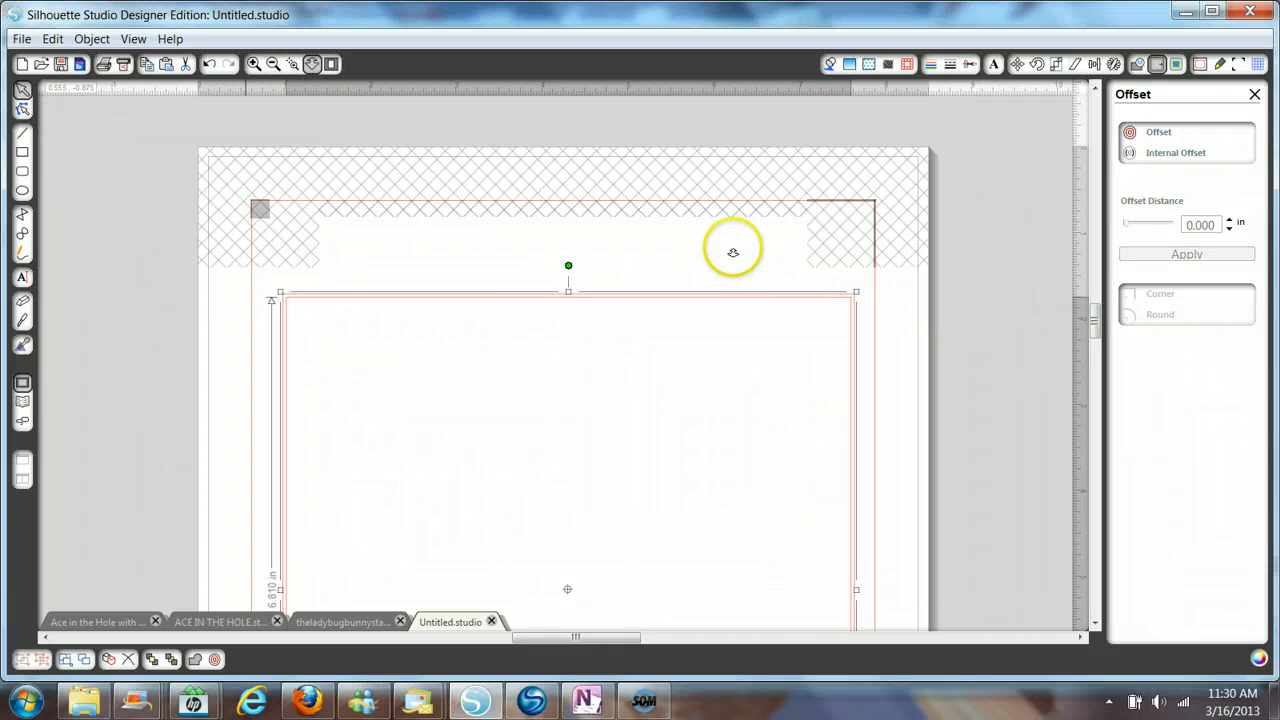
drag(733, 253, 717, 383)
drag(578, 637, 646, 617)
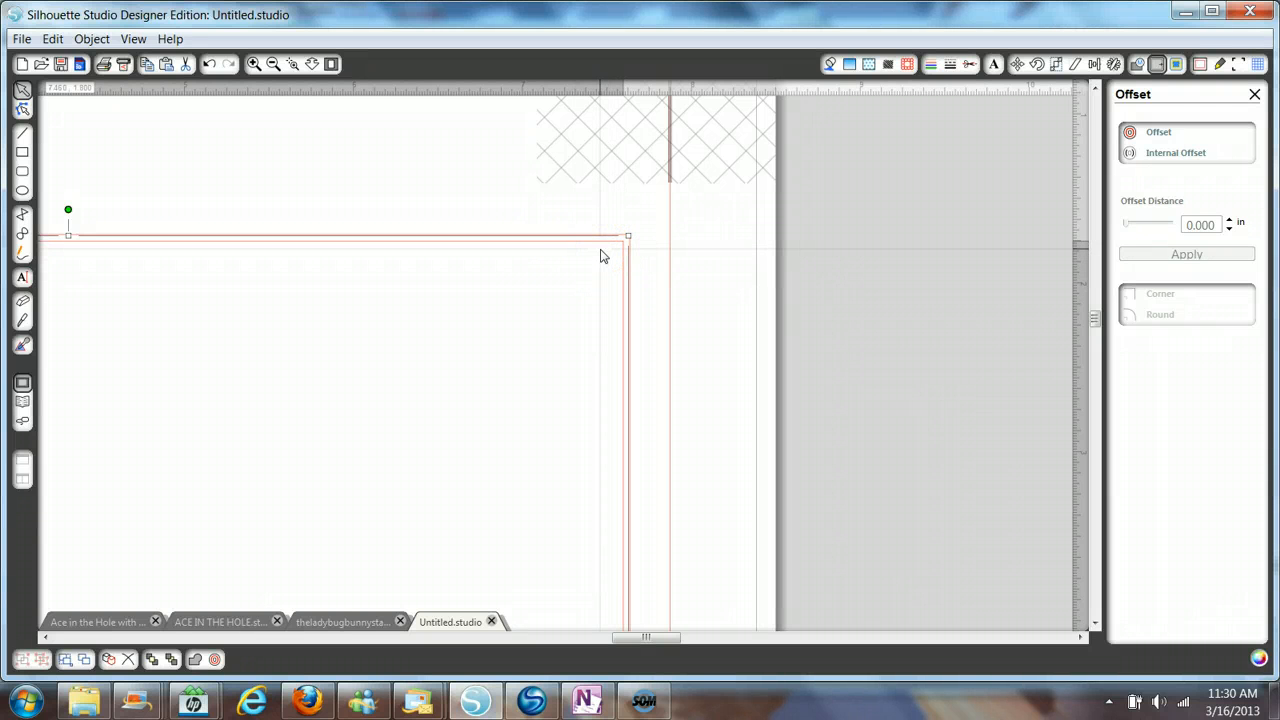
click(608, 245)
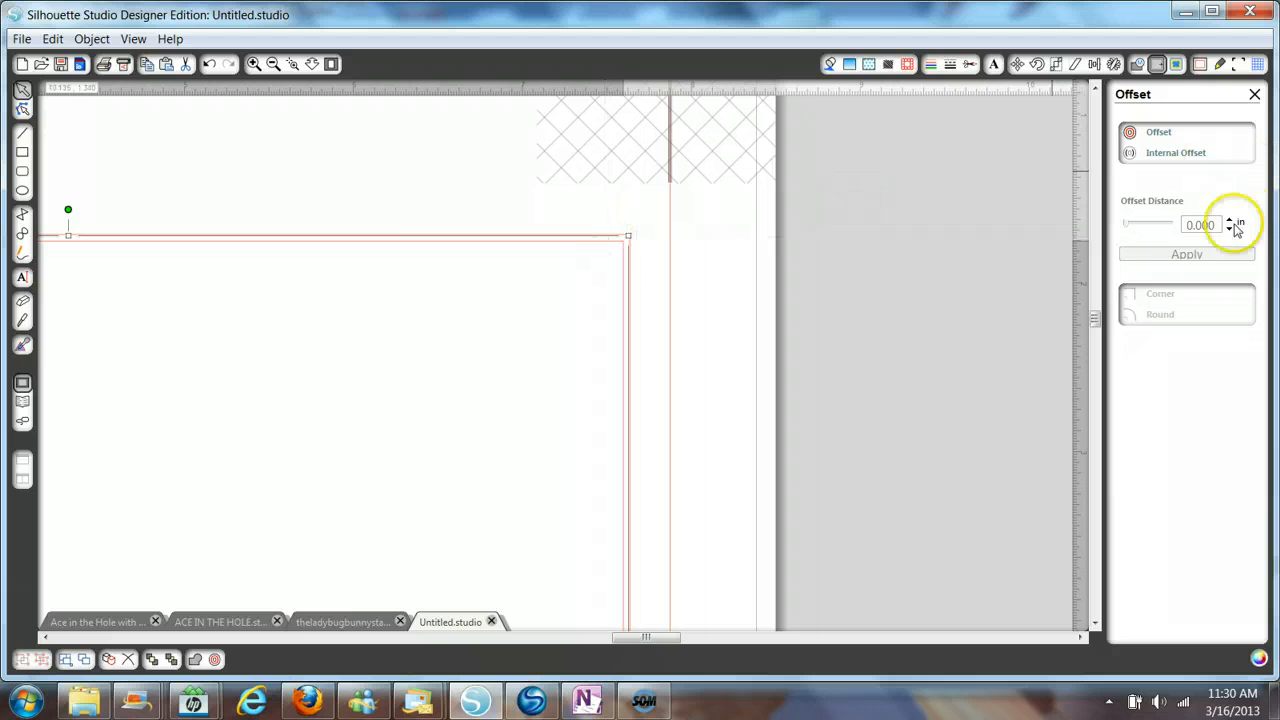
scroll(382, 189, left, 5)
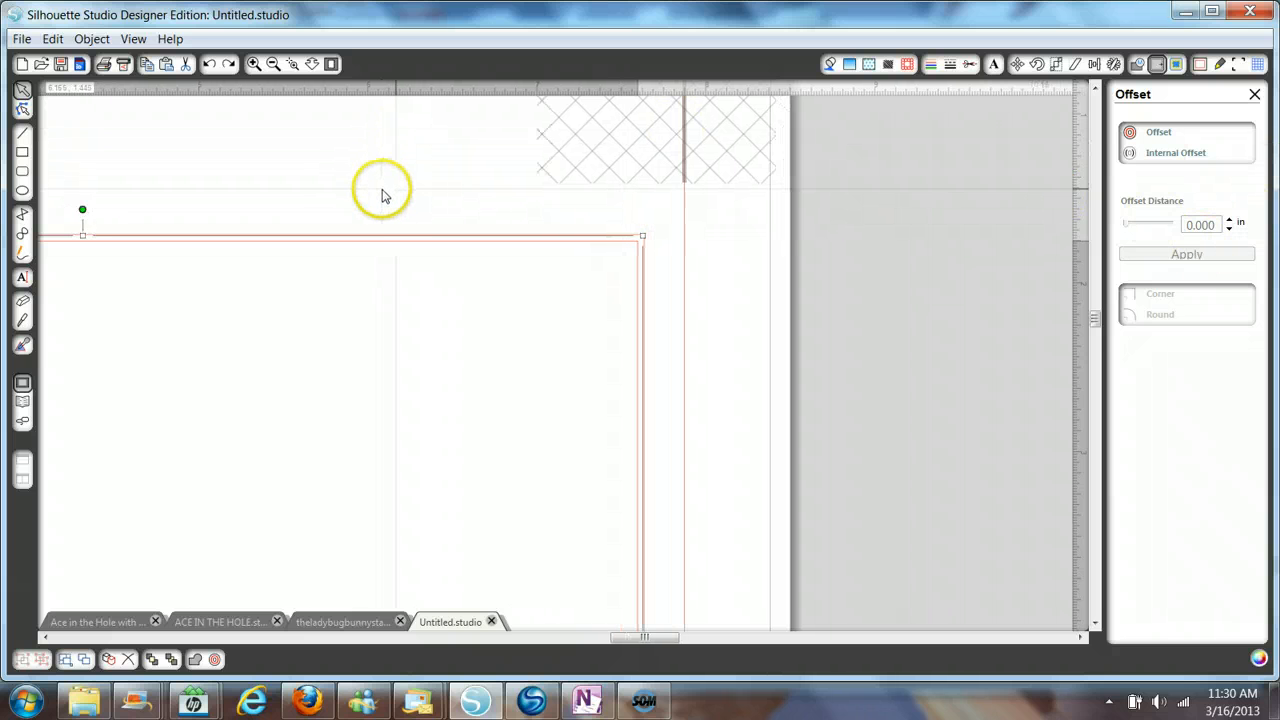
scroll(382, 194, down, 1)
scroll(382, 195, down, 2)
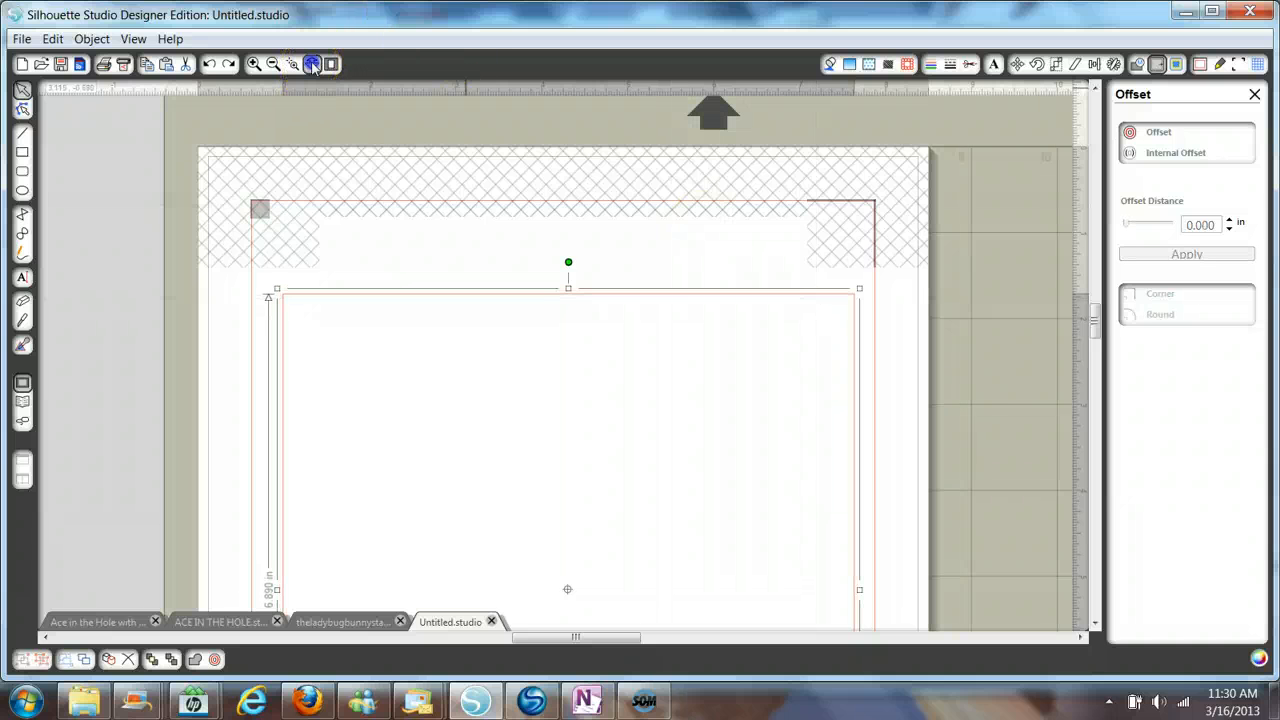
Apply an internal offset of 0.125 in to the rectangle with the Round style and deselect the shapes.
drag(583, 193, 576, 318)
drag(586, 638, 680, 608)
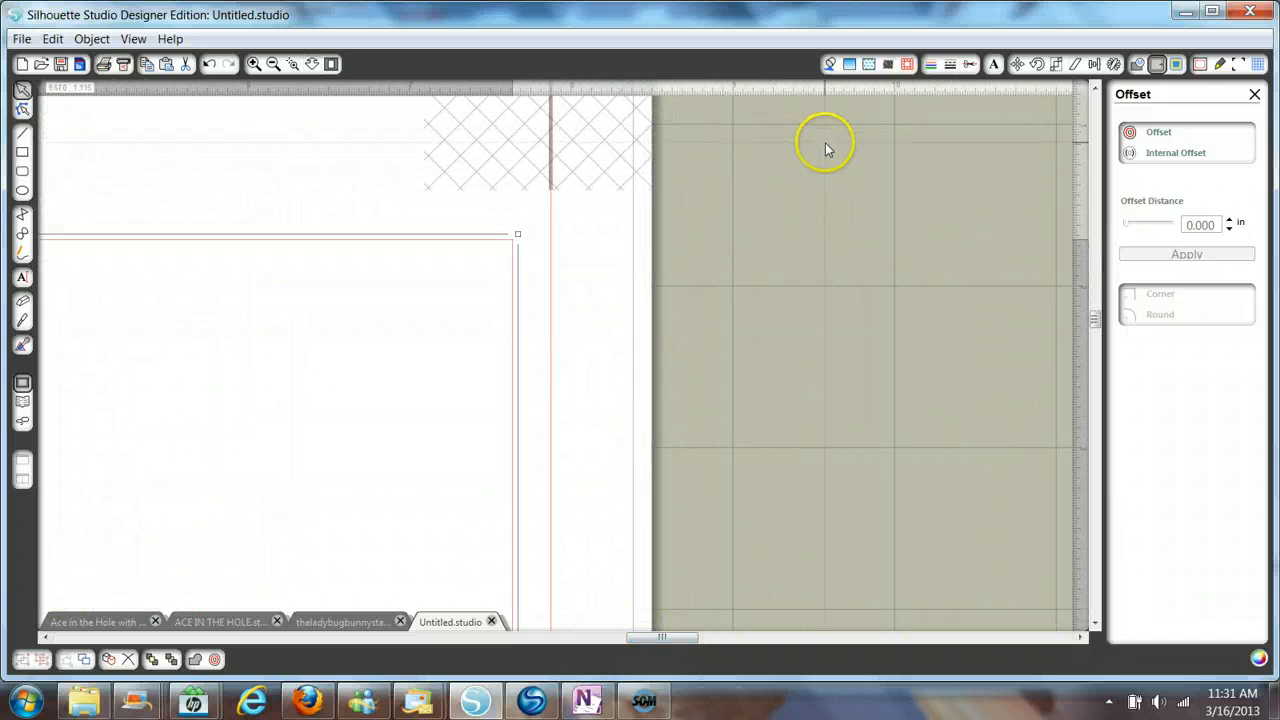
click(1163, 156)
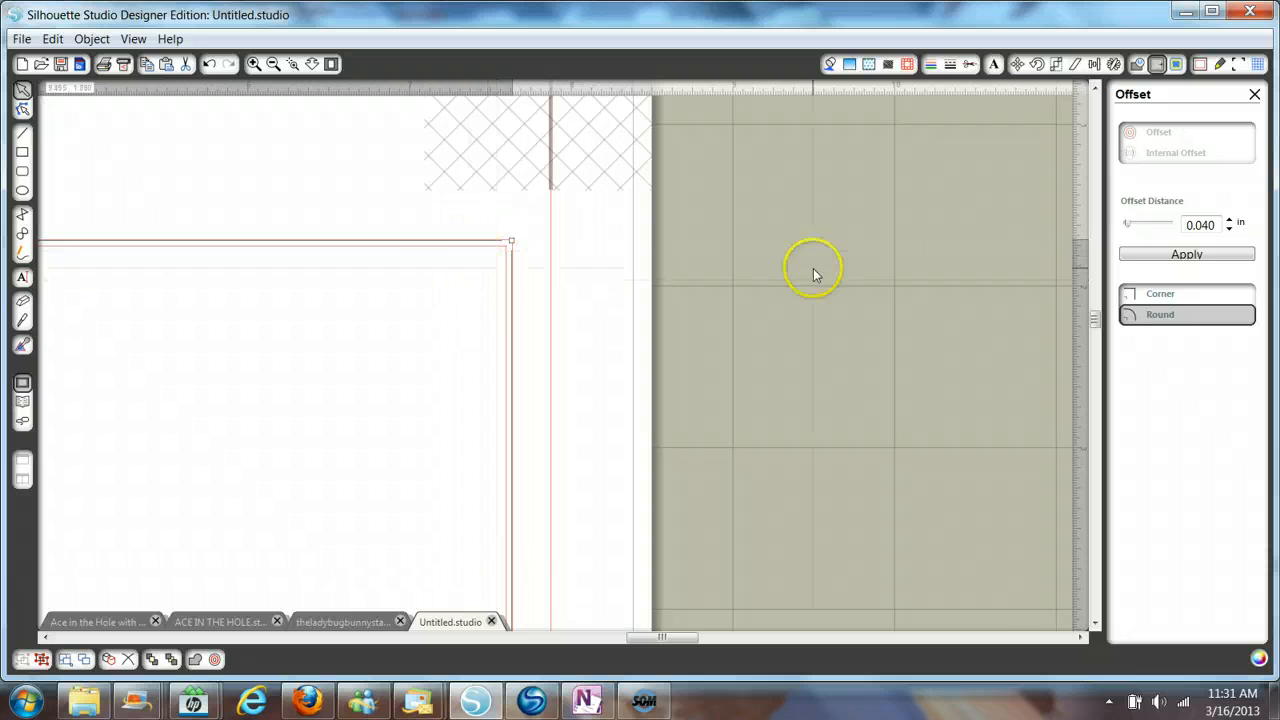
click(1175, 255)
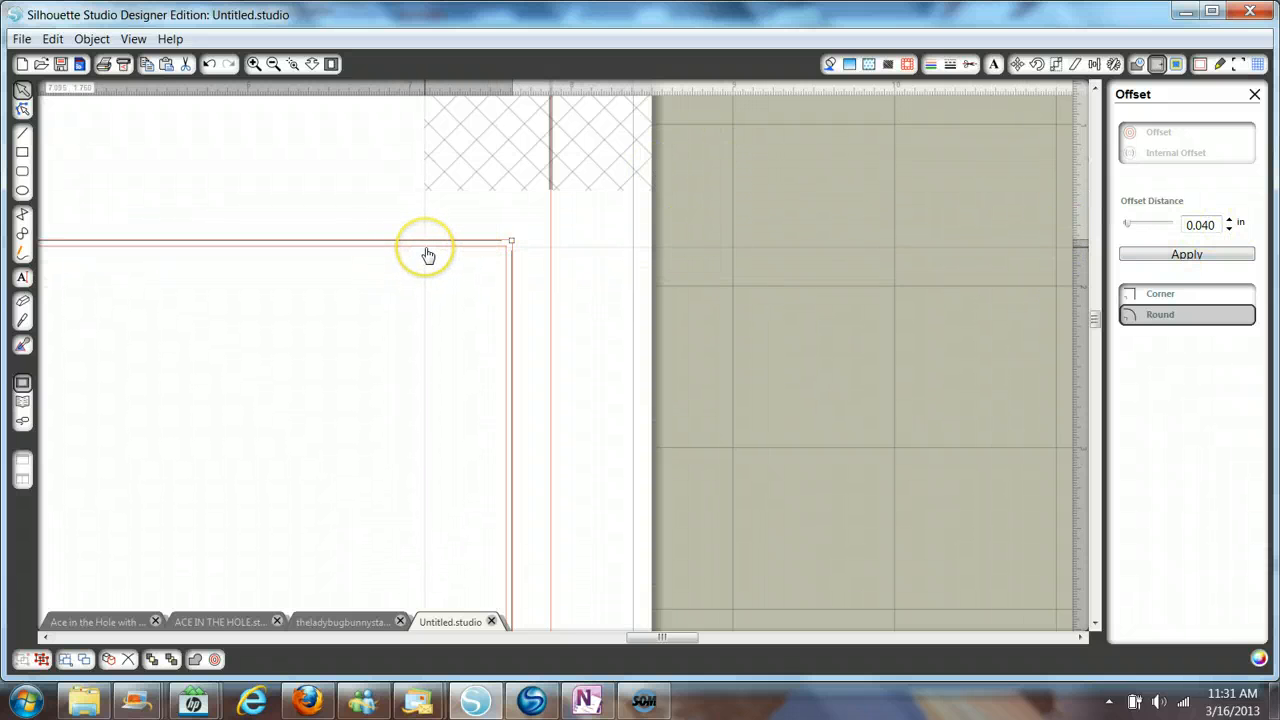
click(1230, 221)
click(1230, 222)
click(1230, 222)
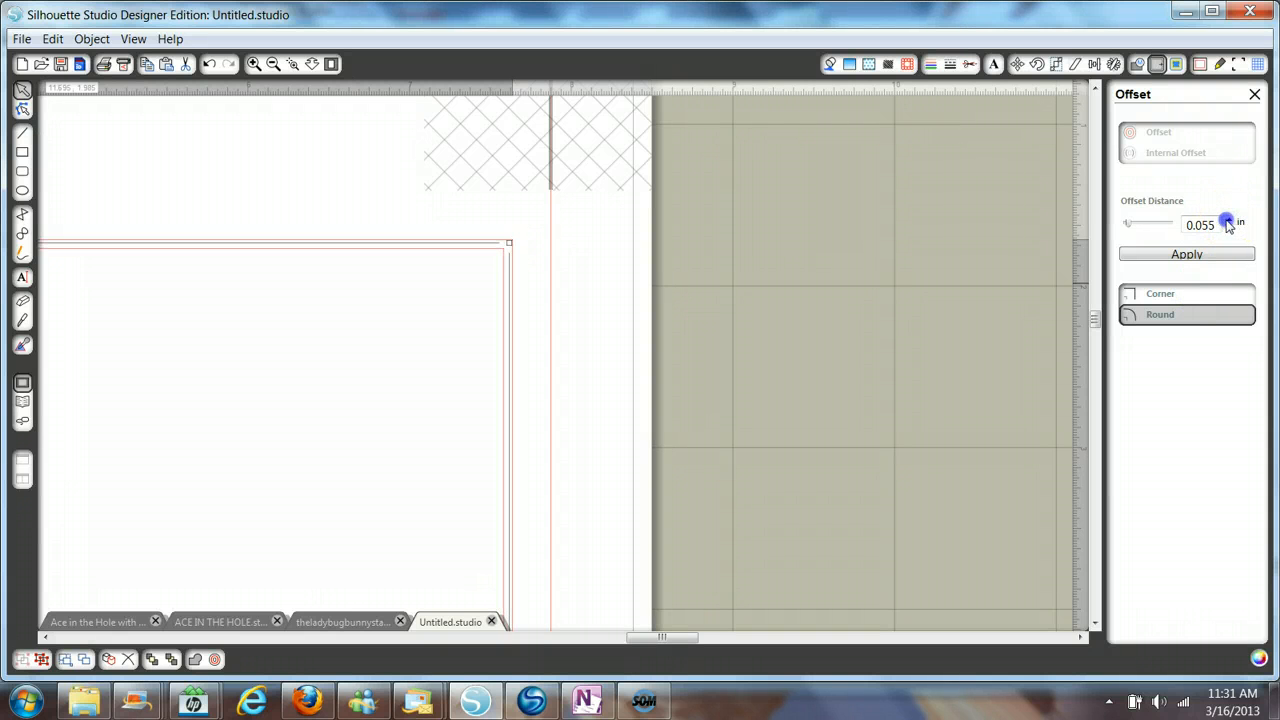
click(1230, 222)
click(1230, 222)
click(1230, 222)
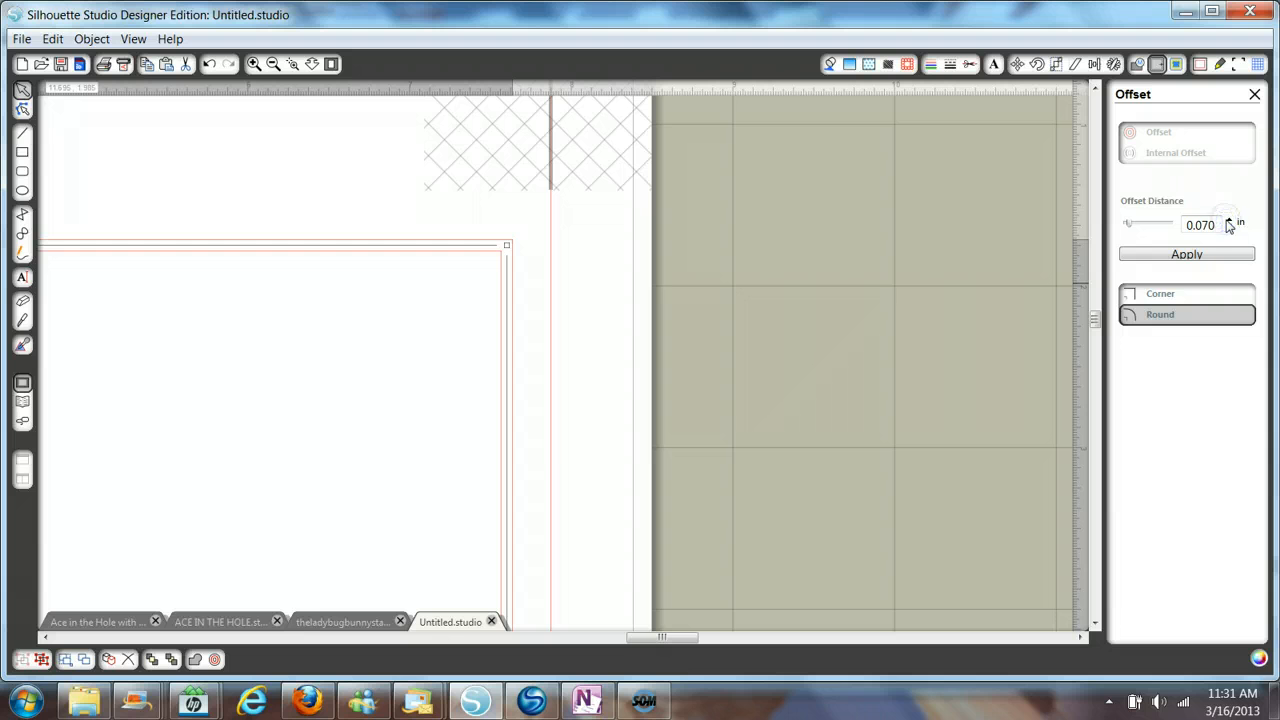
click(1230, 222)
click(1230, 222)
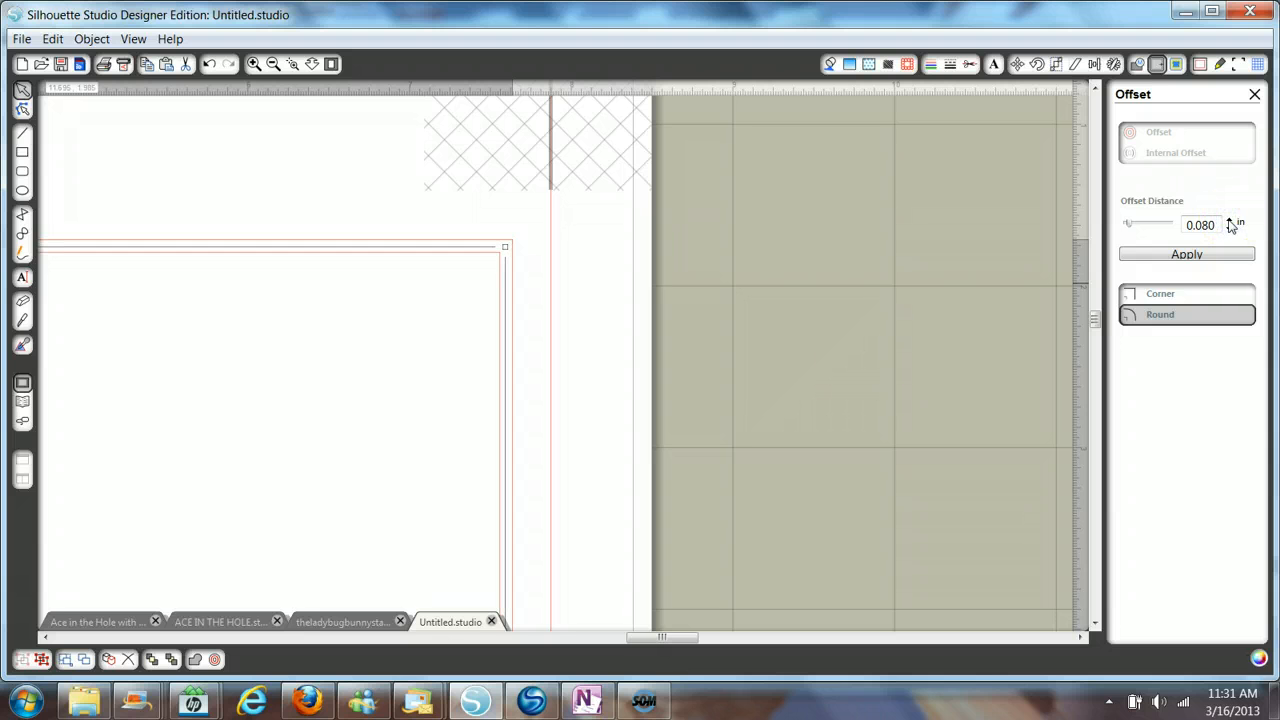
click(1230, 222)
click(1230, 222)
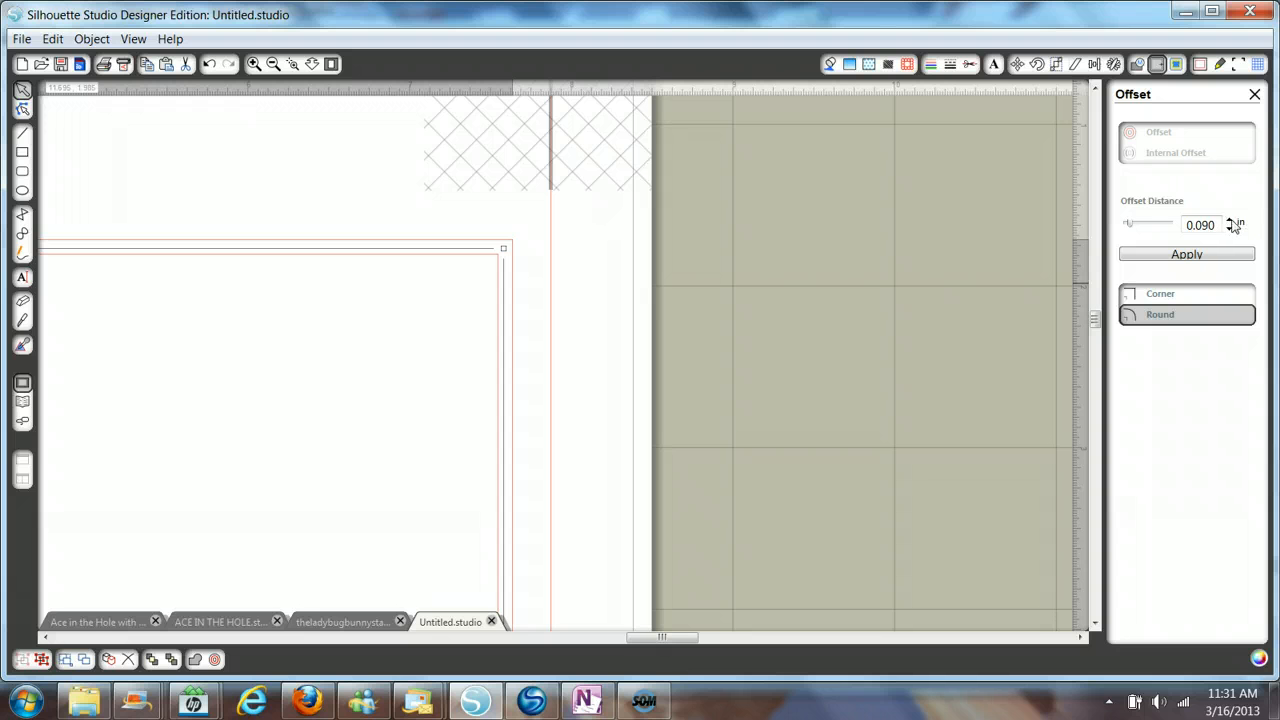
click(1230, 222)
click(1230, 222)
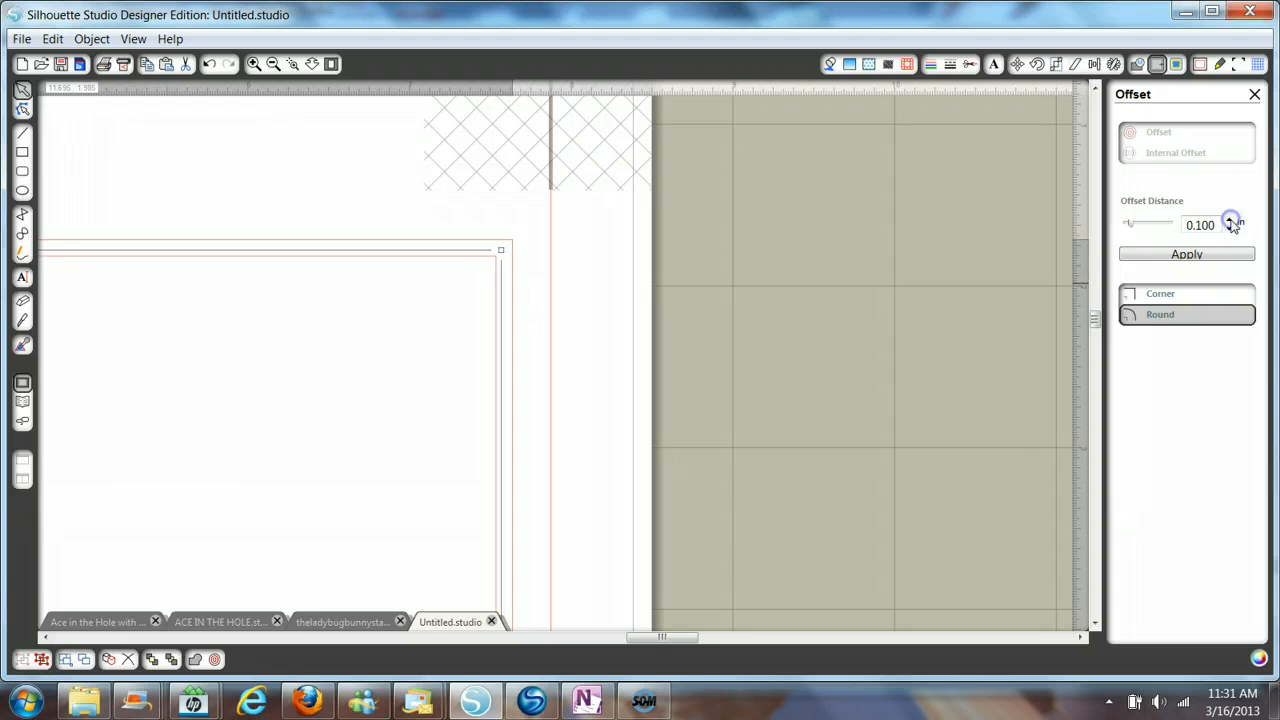
click(1230, 222)
click(1230, 222)
click(1230, 222)
click(1230, 222)
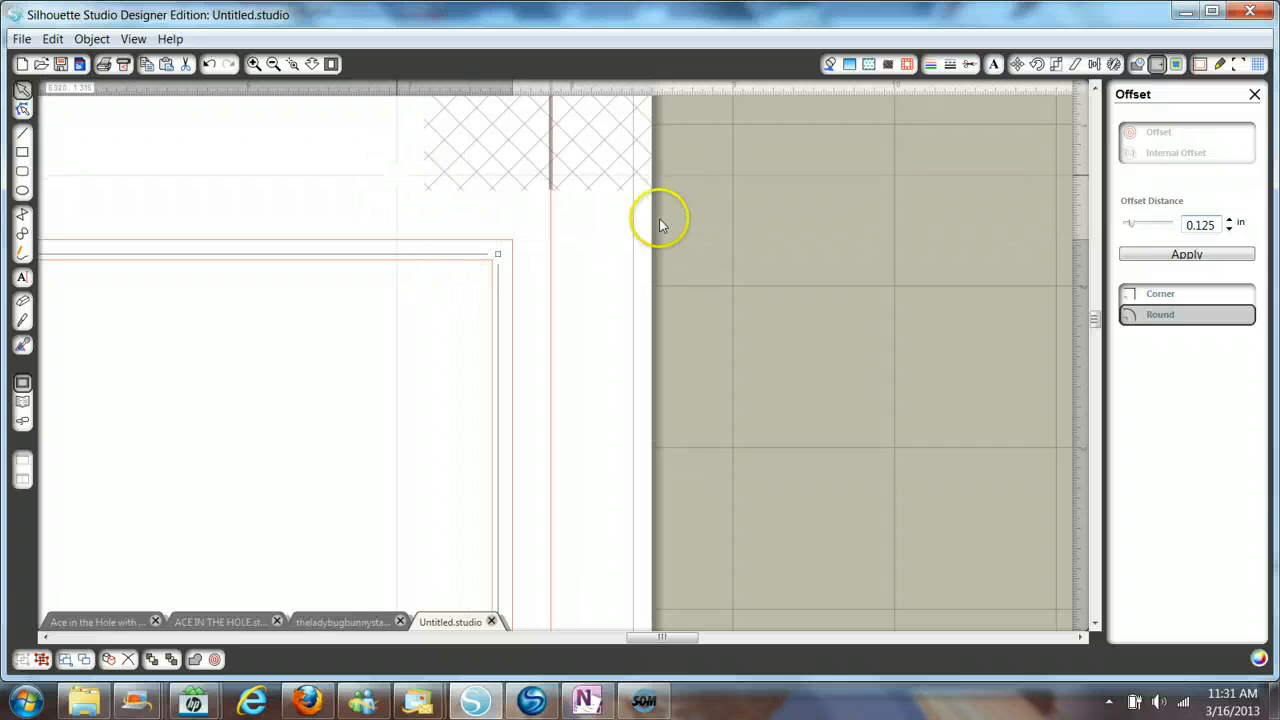
click(1187, 254)
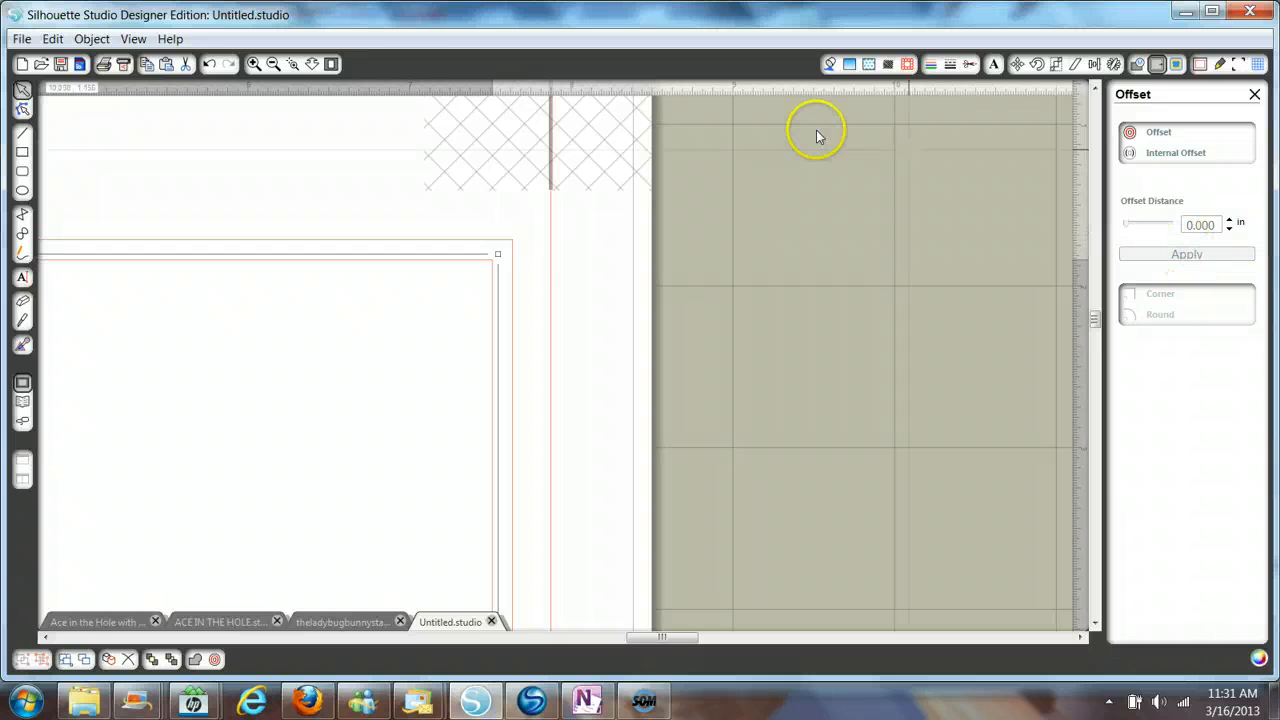
drag(319, 260, 268, 163)
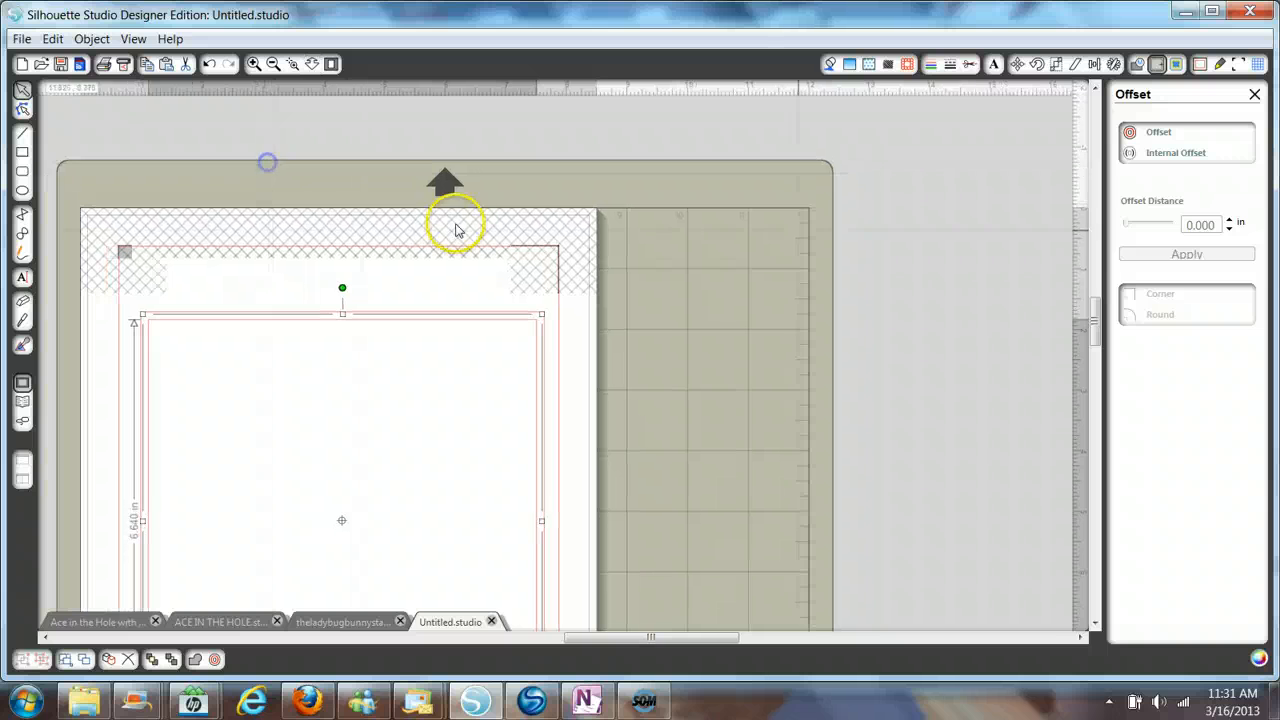
drag(1094, 308, 1090, 346)
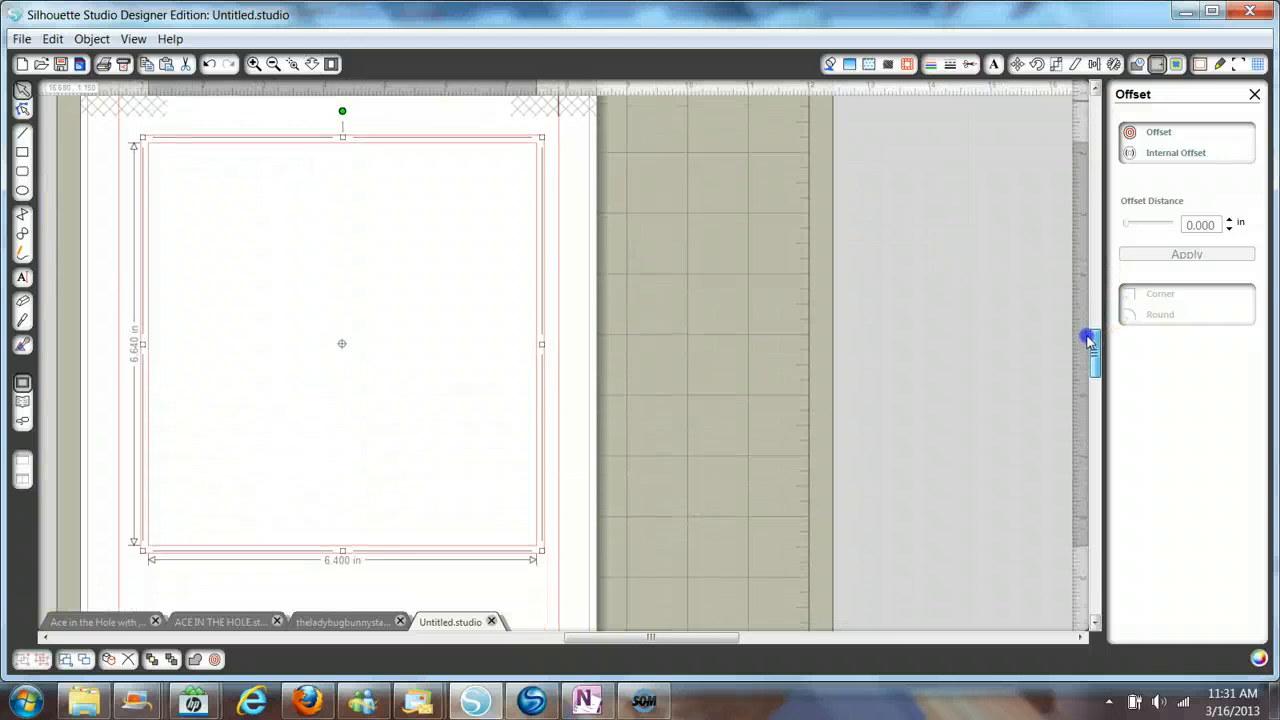
click(530, 583)
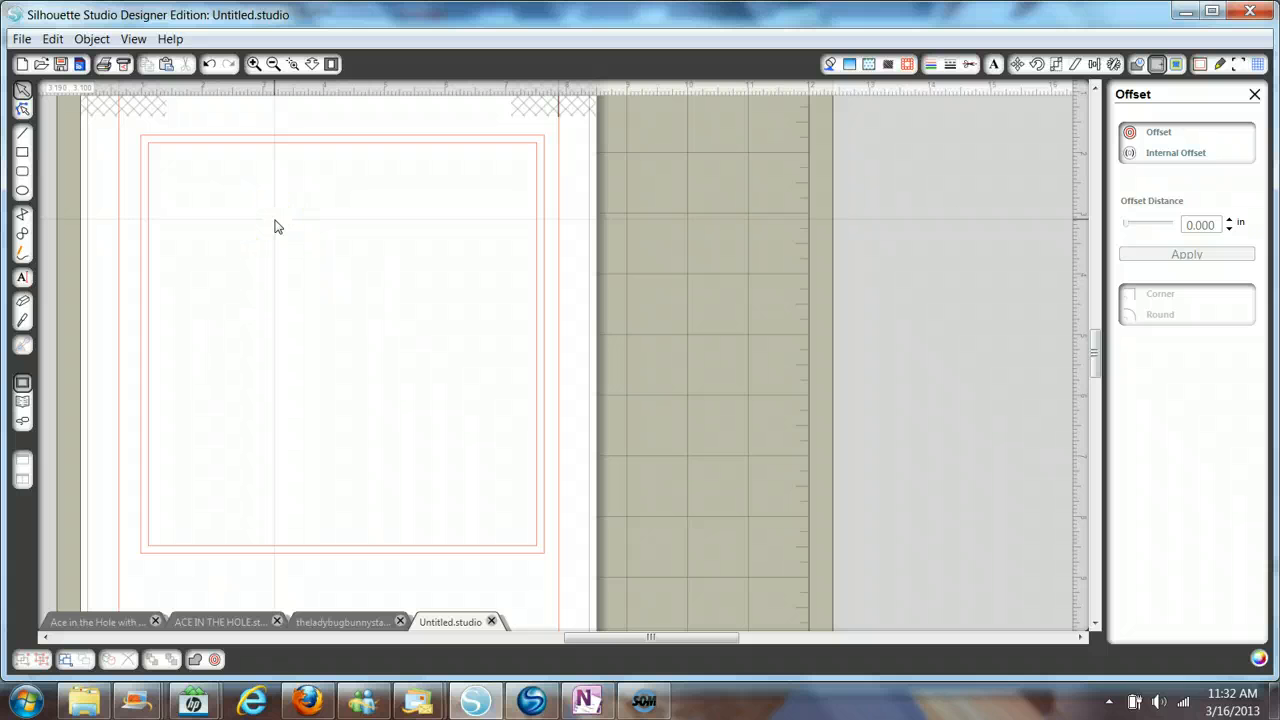
Move the outer rectangle off the page onto the area beside the mat, leaving the inner offset rectangle in place.
click(549, 338)
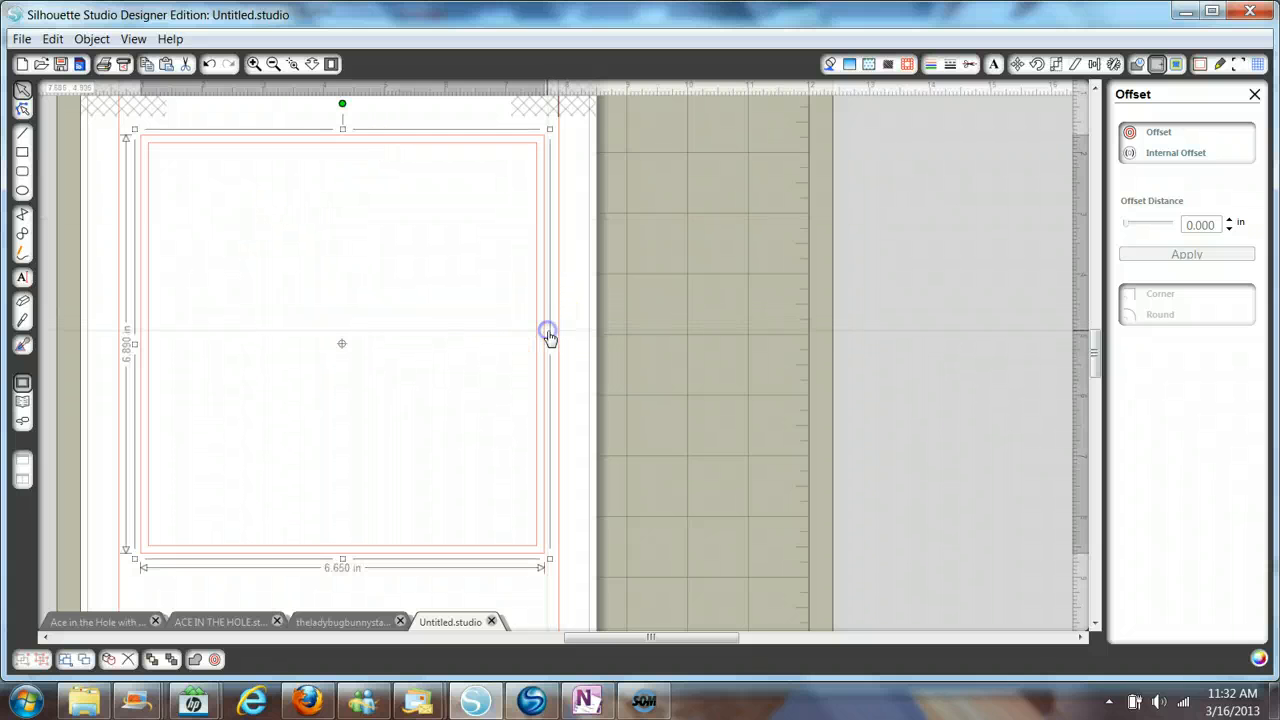
drag(549, 338, 1008, 346)
drag(657, 635, 565, 618)
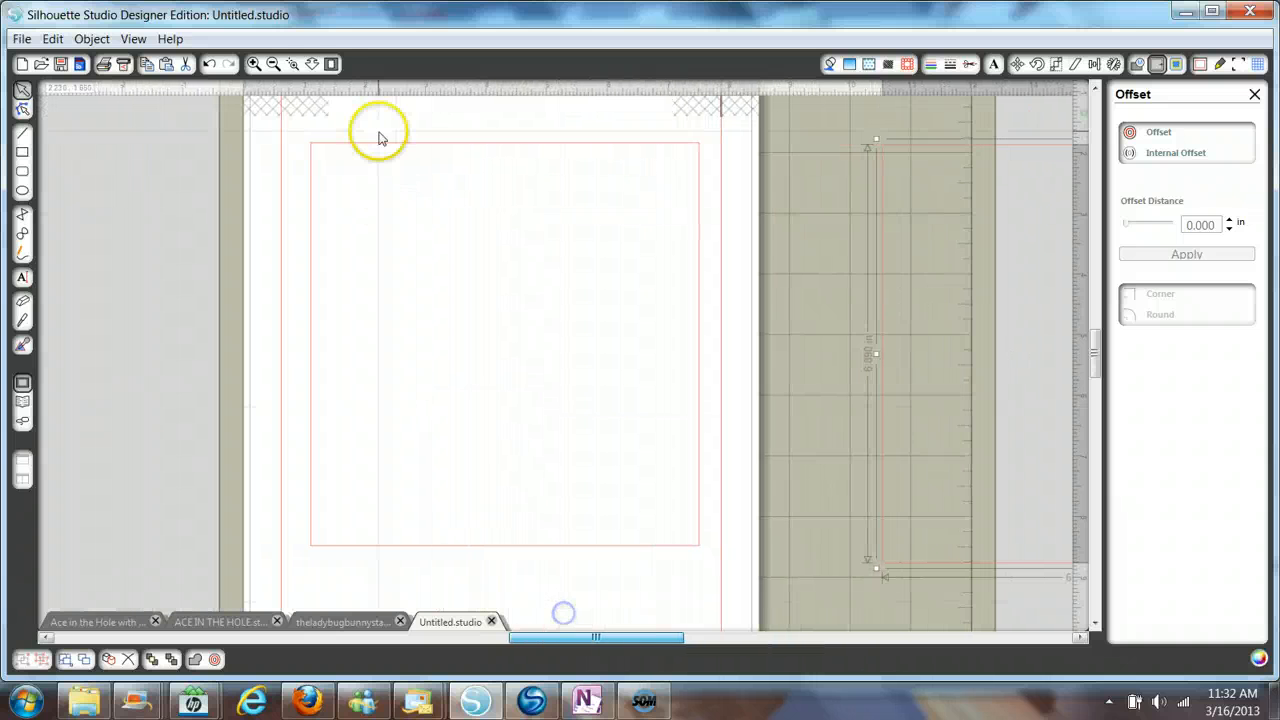
Set the inner rectangle's cut style to No Cut and its line color to black.
click(312, 64)
drag(531, 109, 528, 252)
drag(1095, 354, 1095, 318)
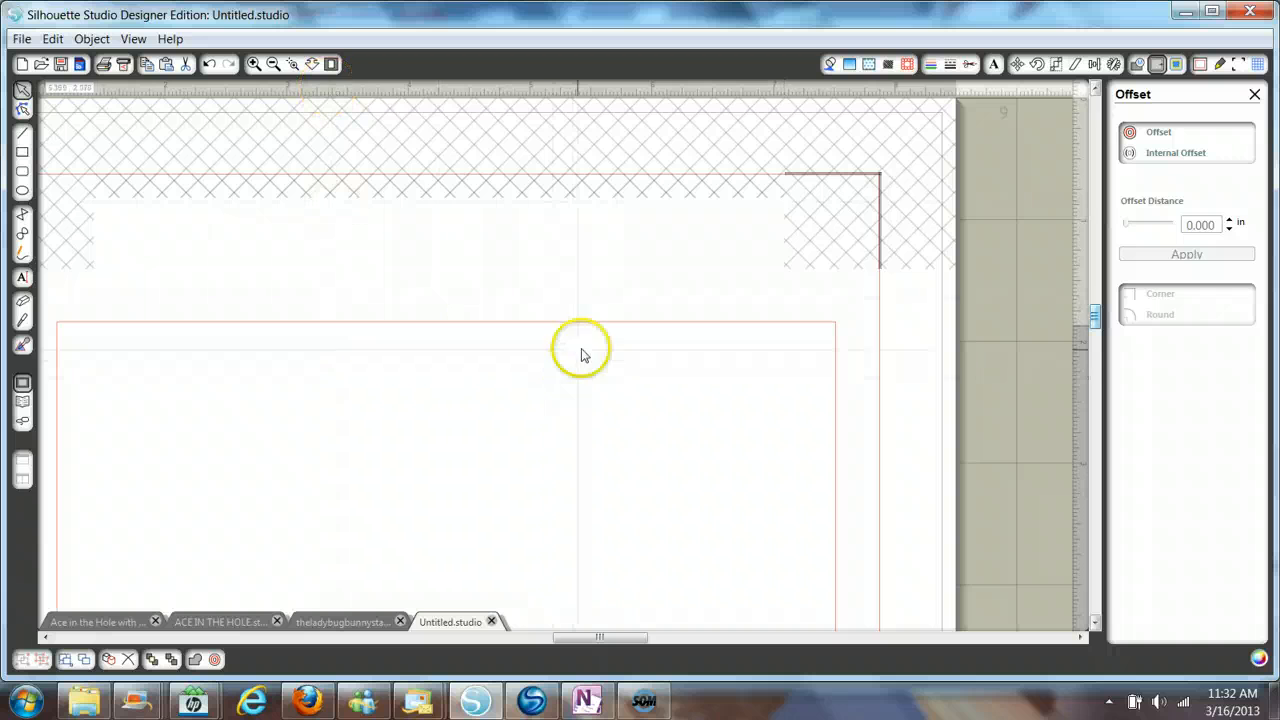
click(641, 322)
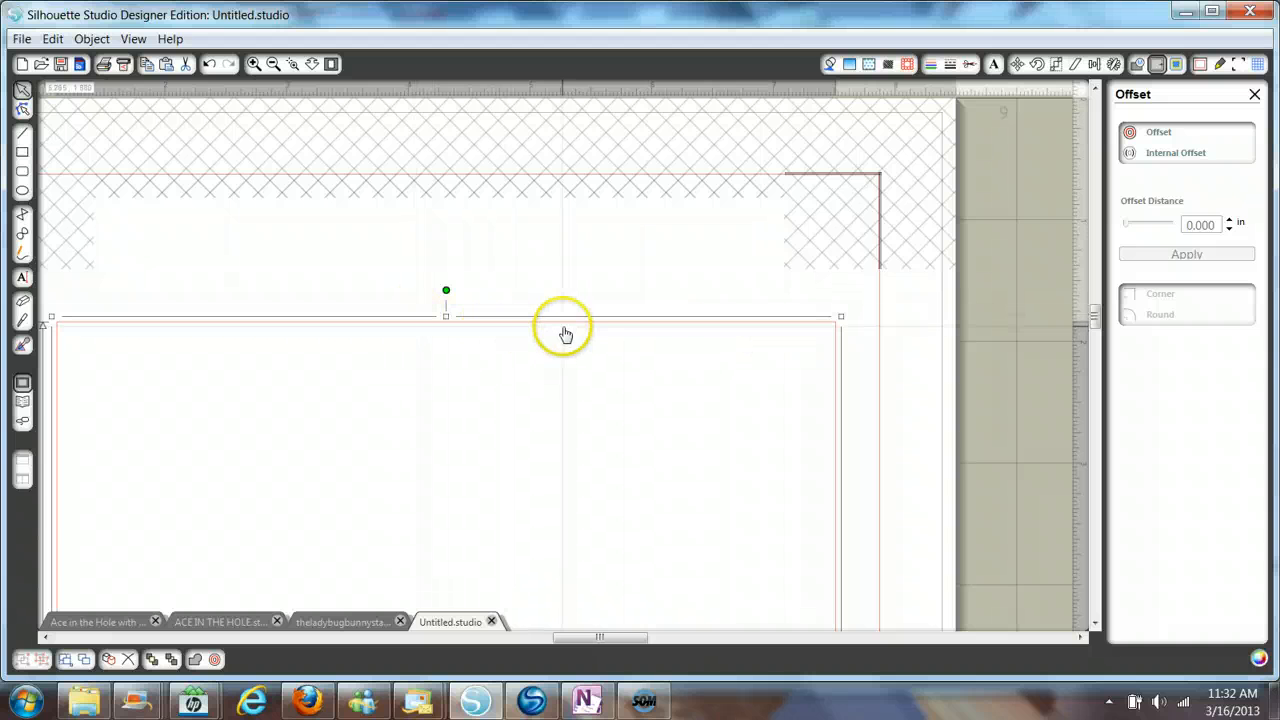
click(969, 64)
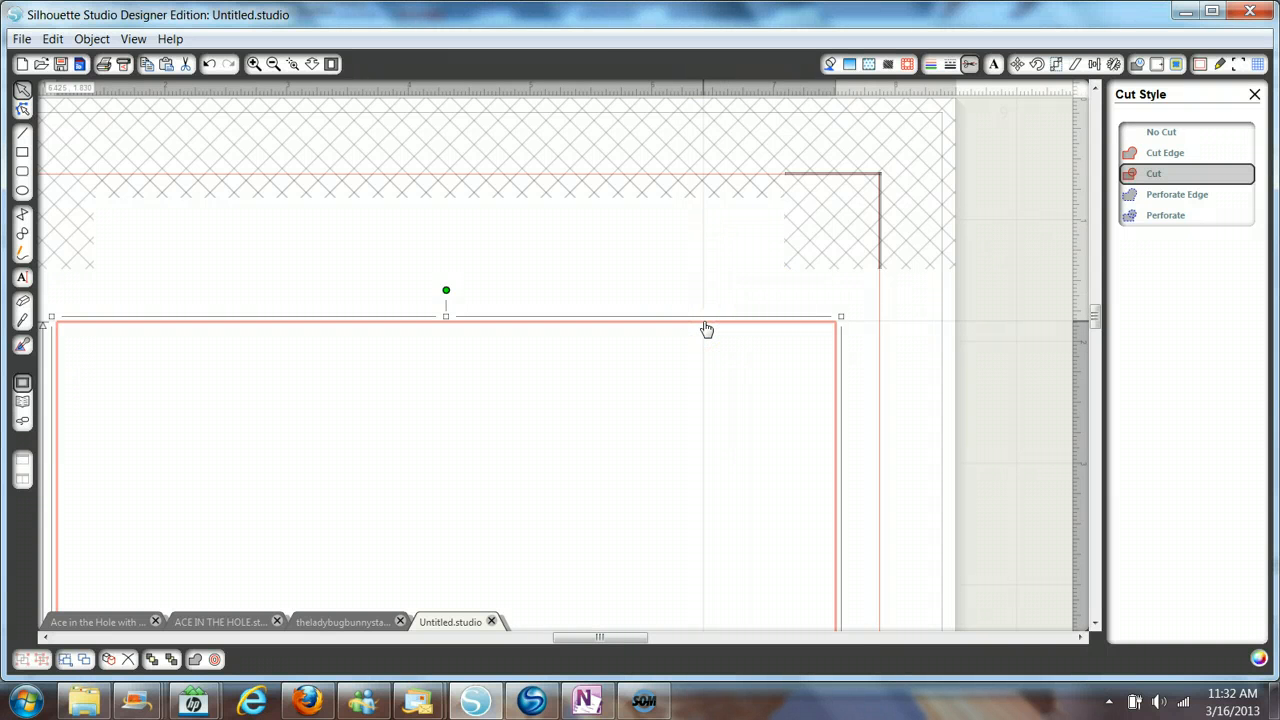
click(1165, 133)
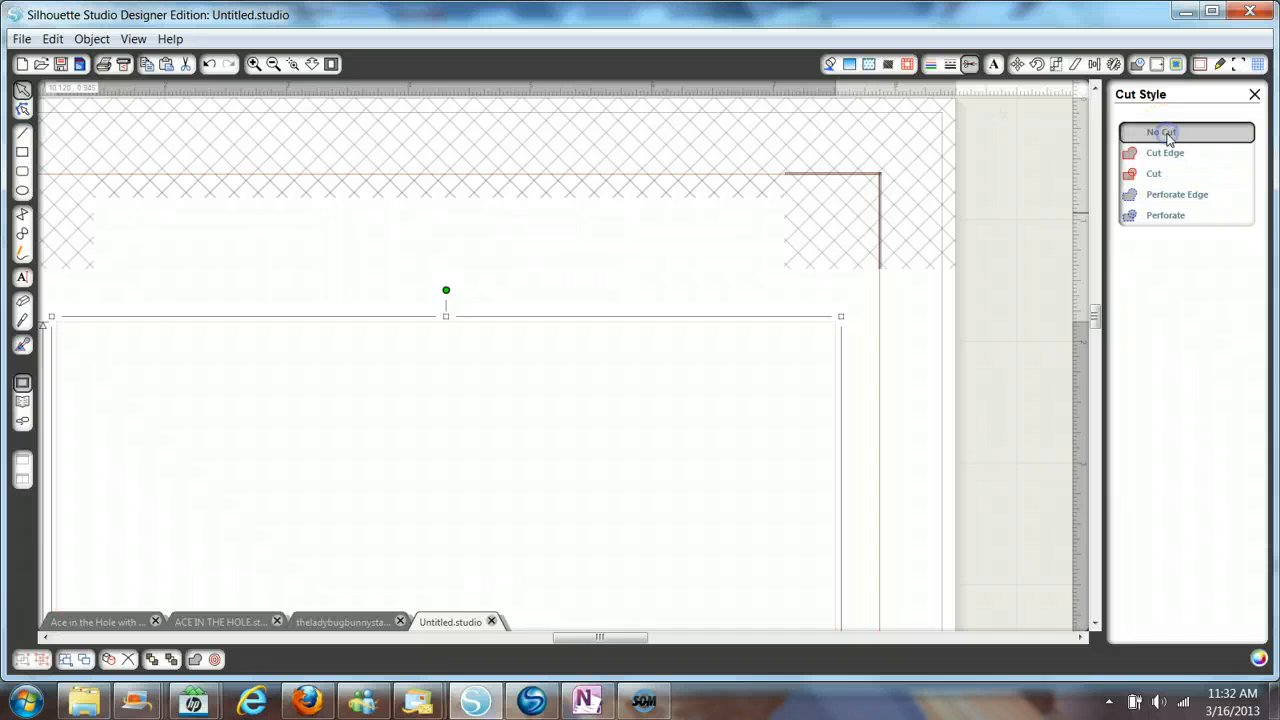
click(931, 64)
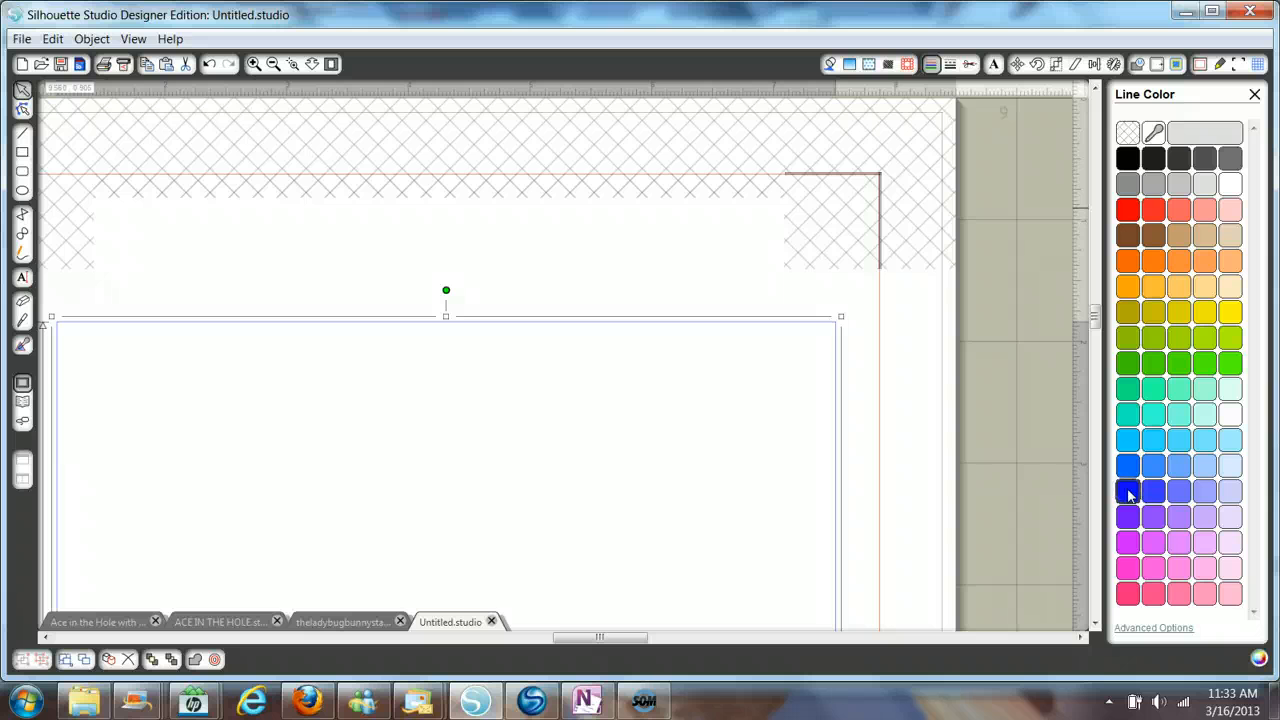
click(1130, 161)
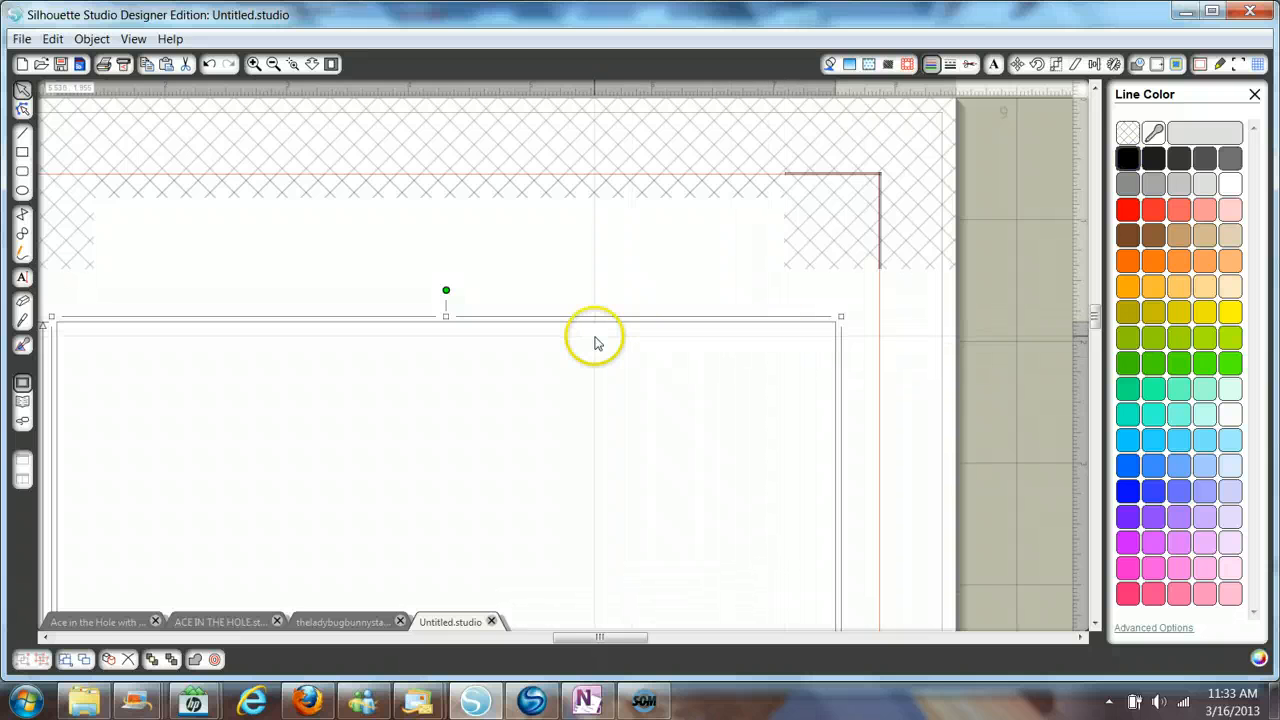
Set the inner rectangle's line thickness to 1.25 pt.
click(951, 66)
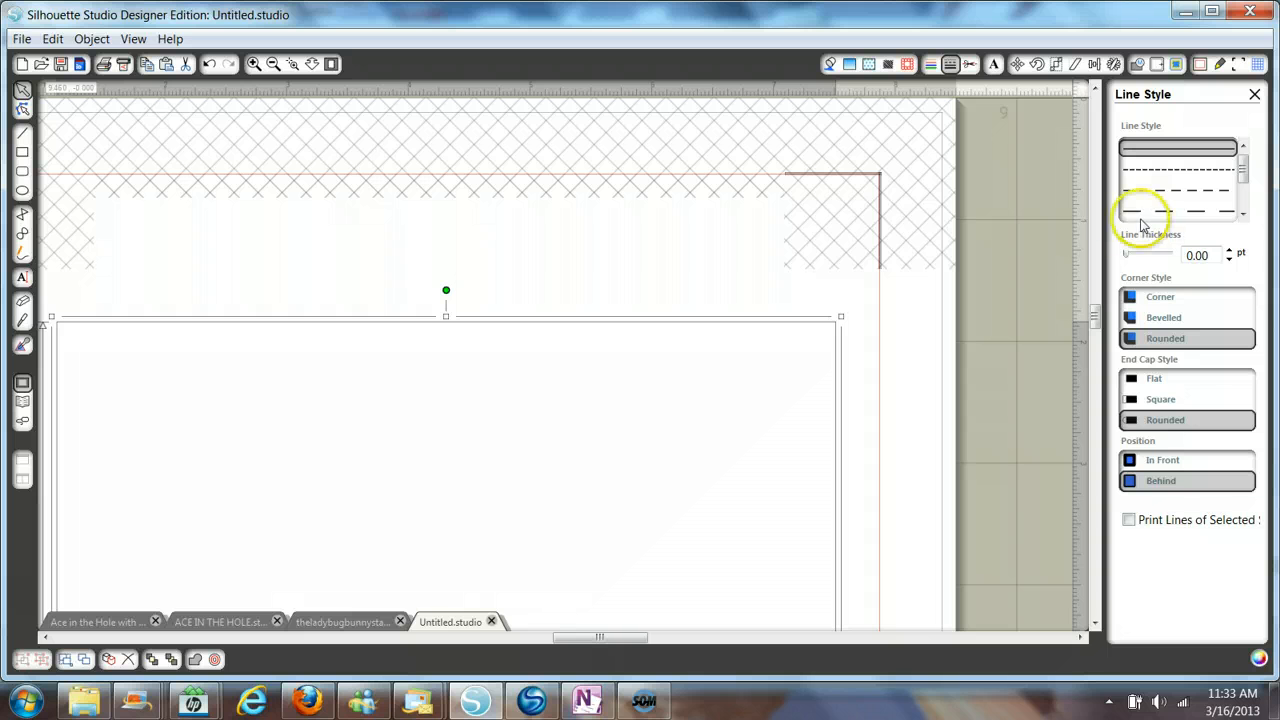
click(1230, 252)
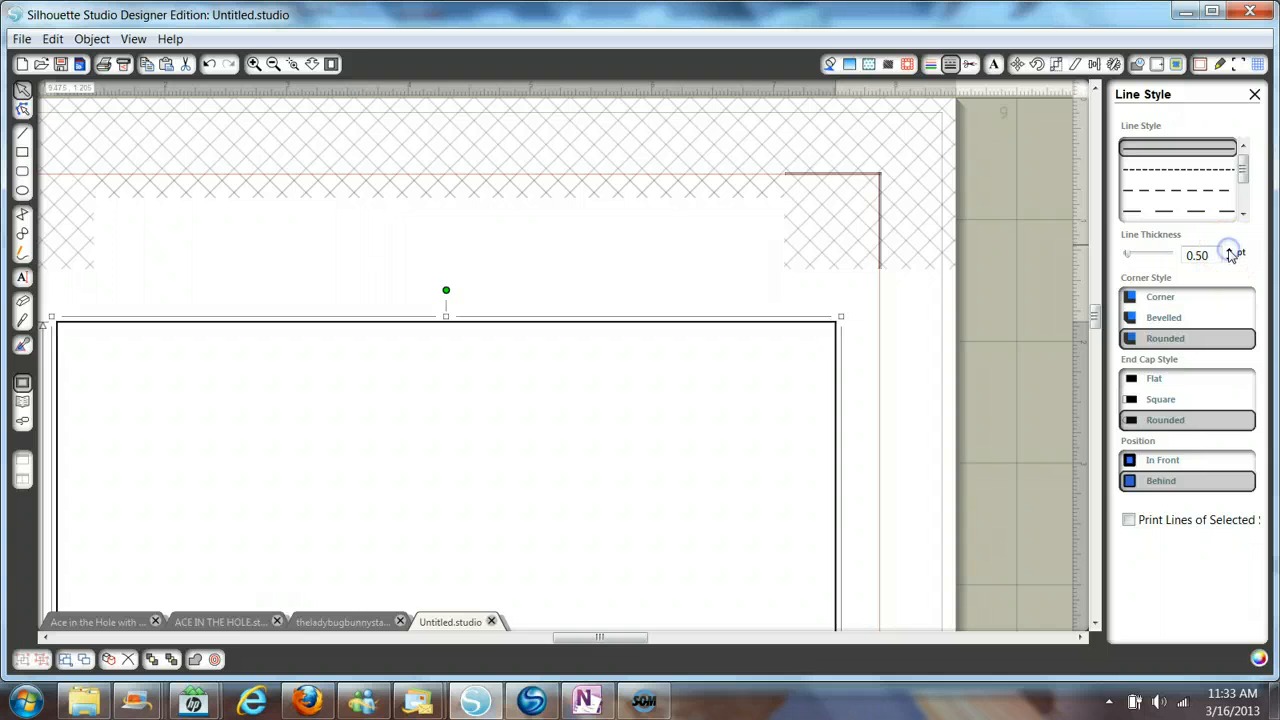
click(1230, 252)
click(1230, 252)
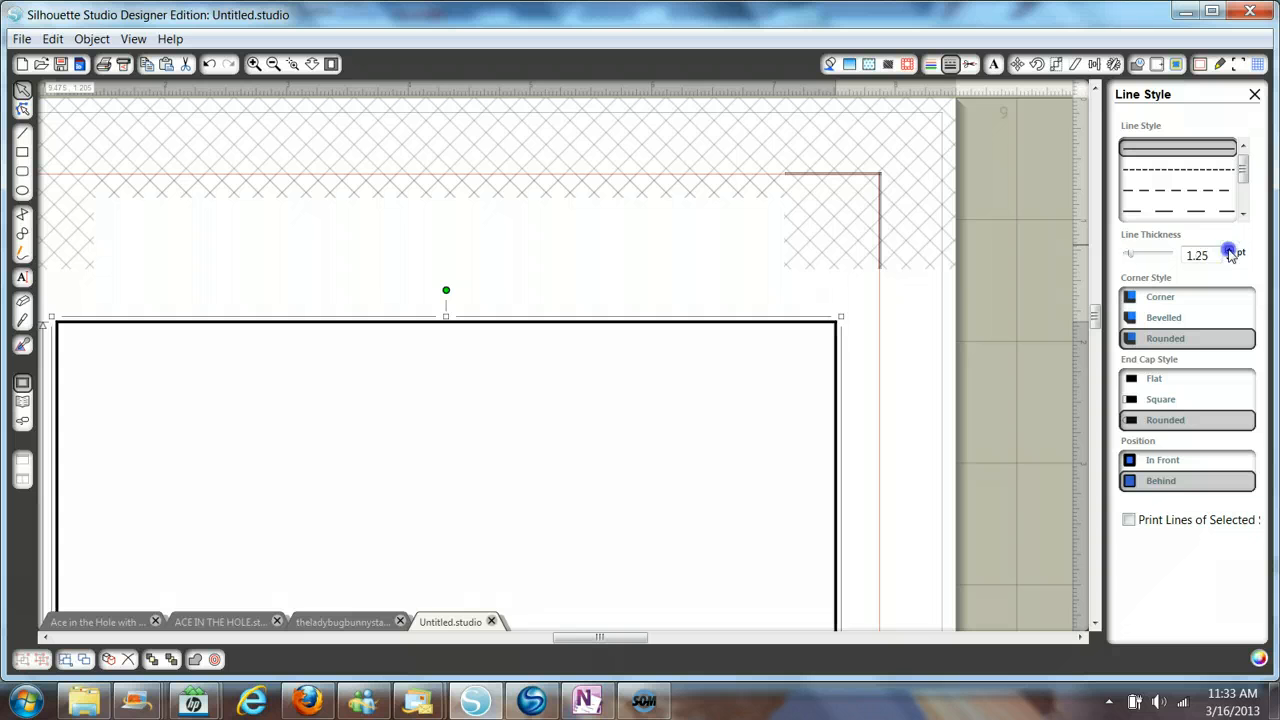
click(1230, 252)
click(1230, 252)
click(1230, 252)
click(1230, 252)
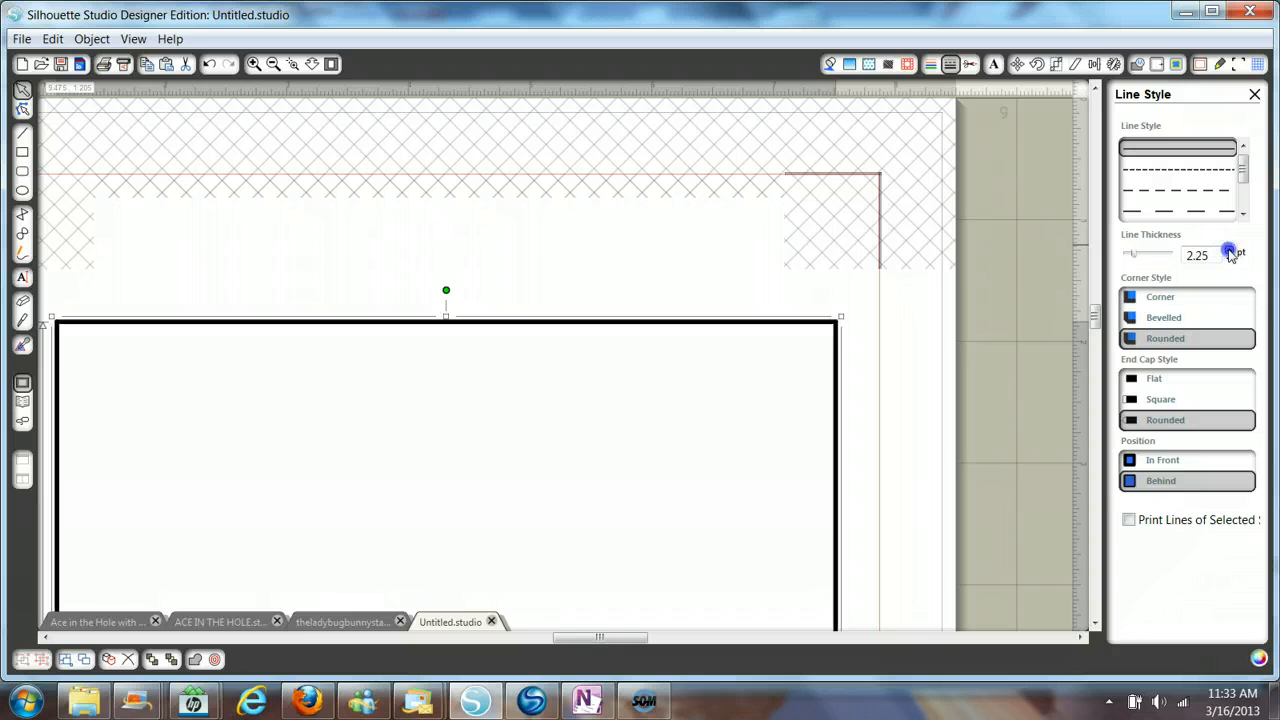
click(1230, 252)
click(1230, 252)
click(1230, 252)
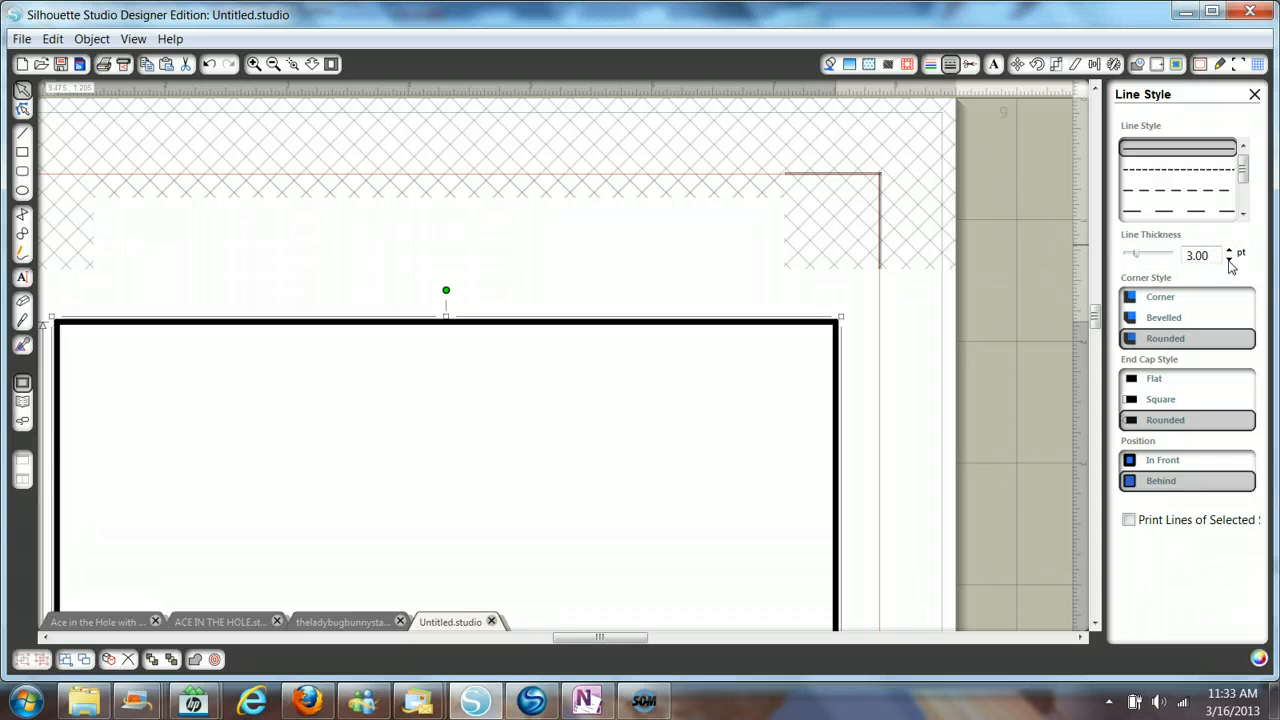
click(1230, 260)
click(1230, 260)
click(1230, 260)
click(1230, 260)
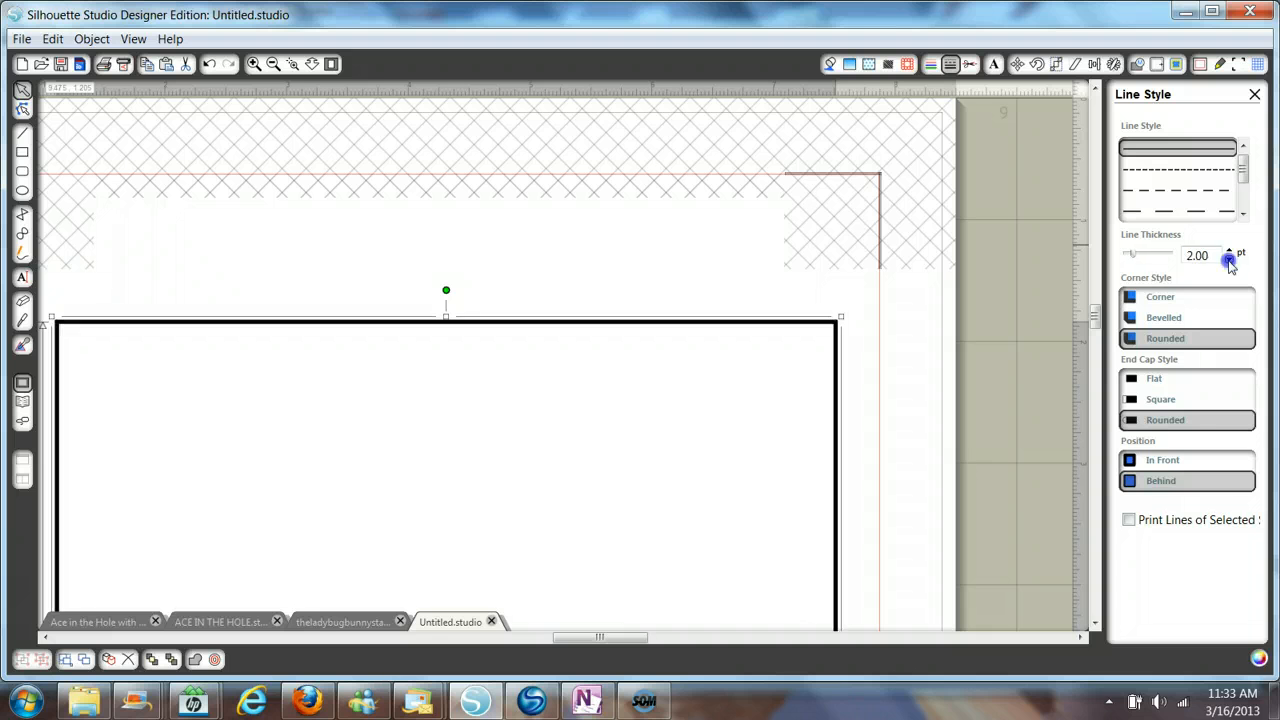
click(1230, 260)
click(1230, 260)
click(1230, 260)
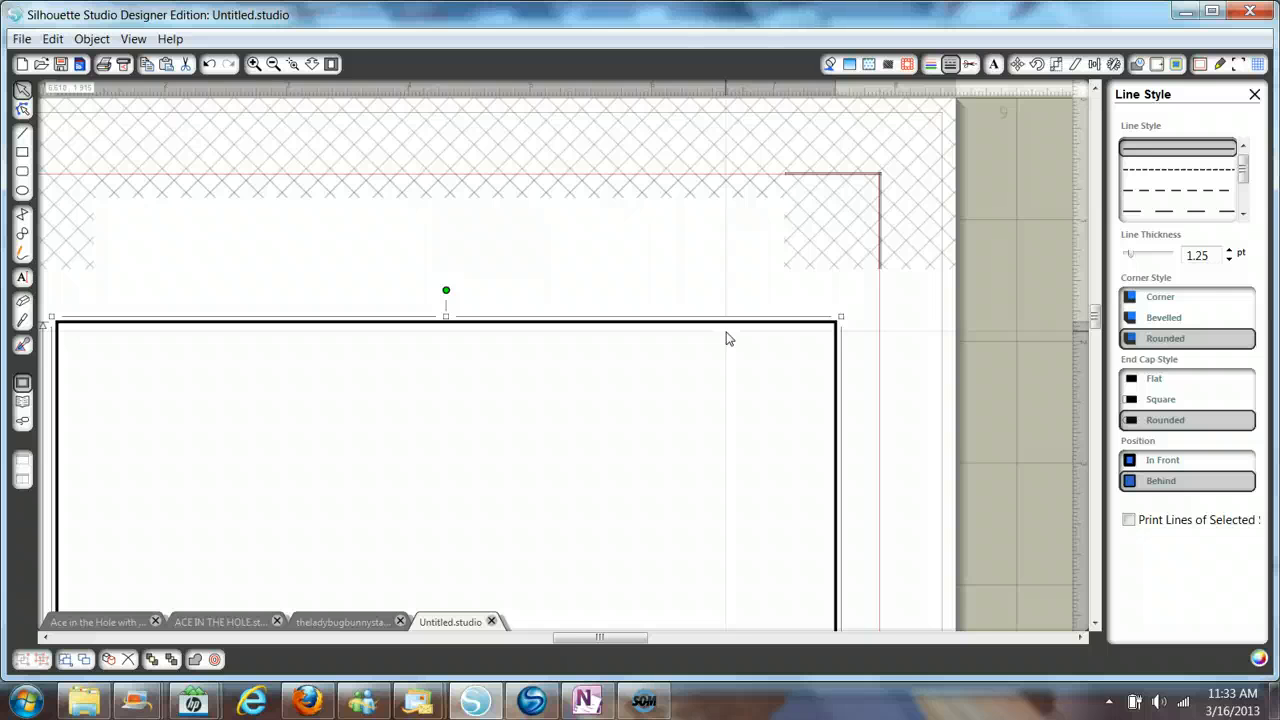
Try several dashed and dash-dot line styles on the inner rectangle and settle on the closely spaced long-dash pattern.
click(1181, 170)
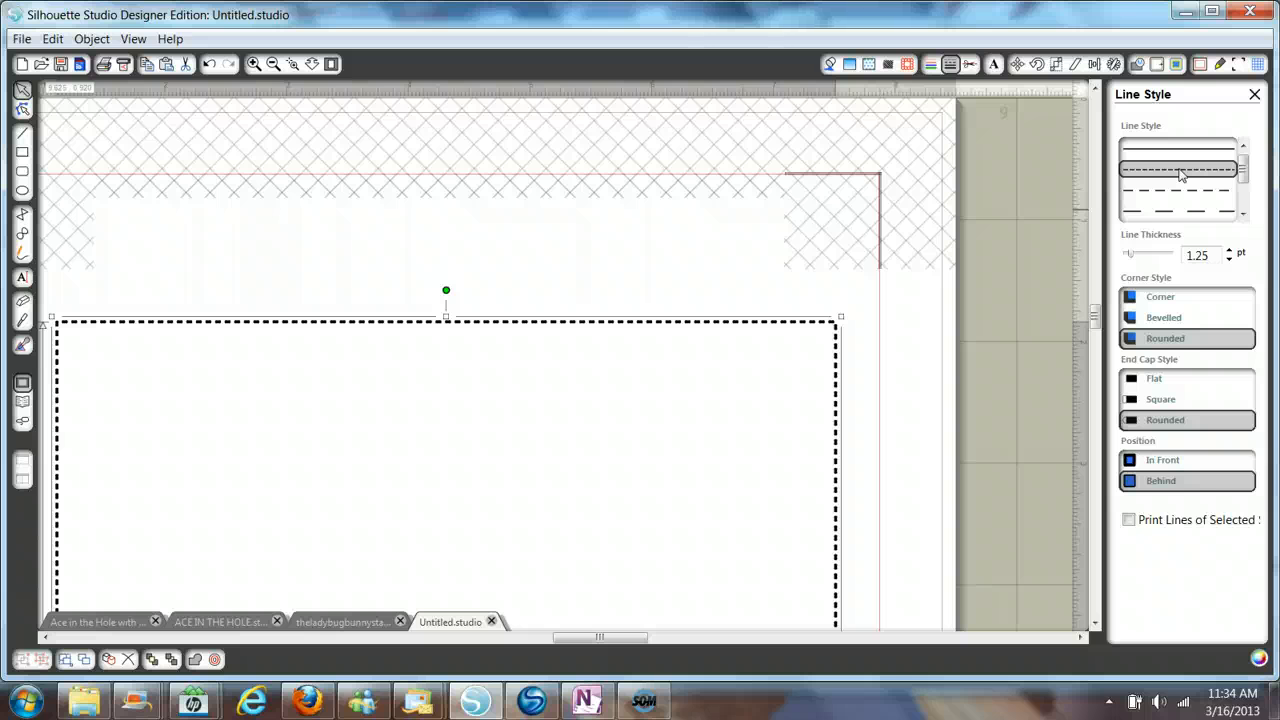
click(1174, 192)
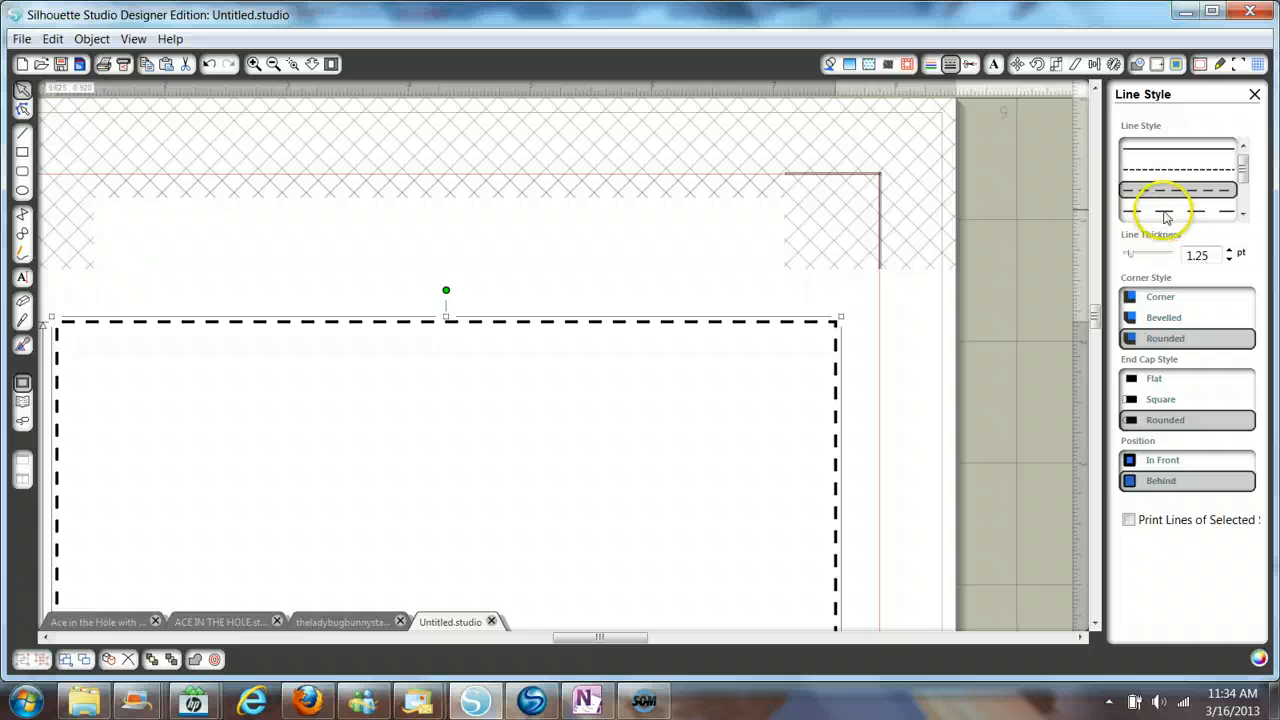
click(1165, 212)
click(1244, 214)
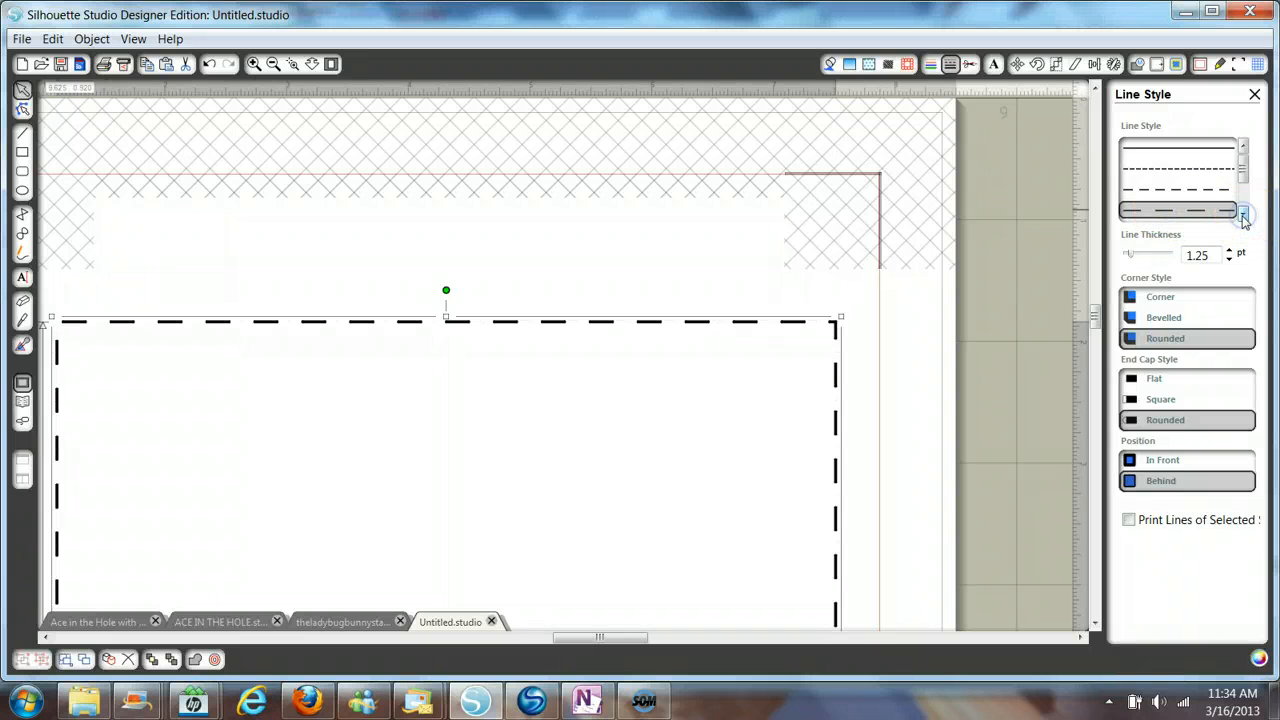
click(1243, 217)
drag(1243, 180, 1237, 194)
click(1202, 172)
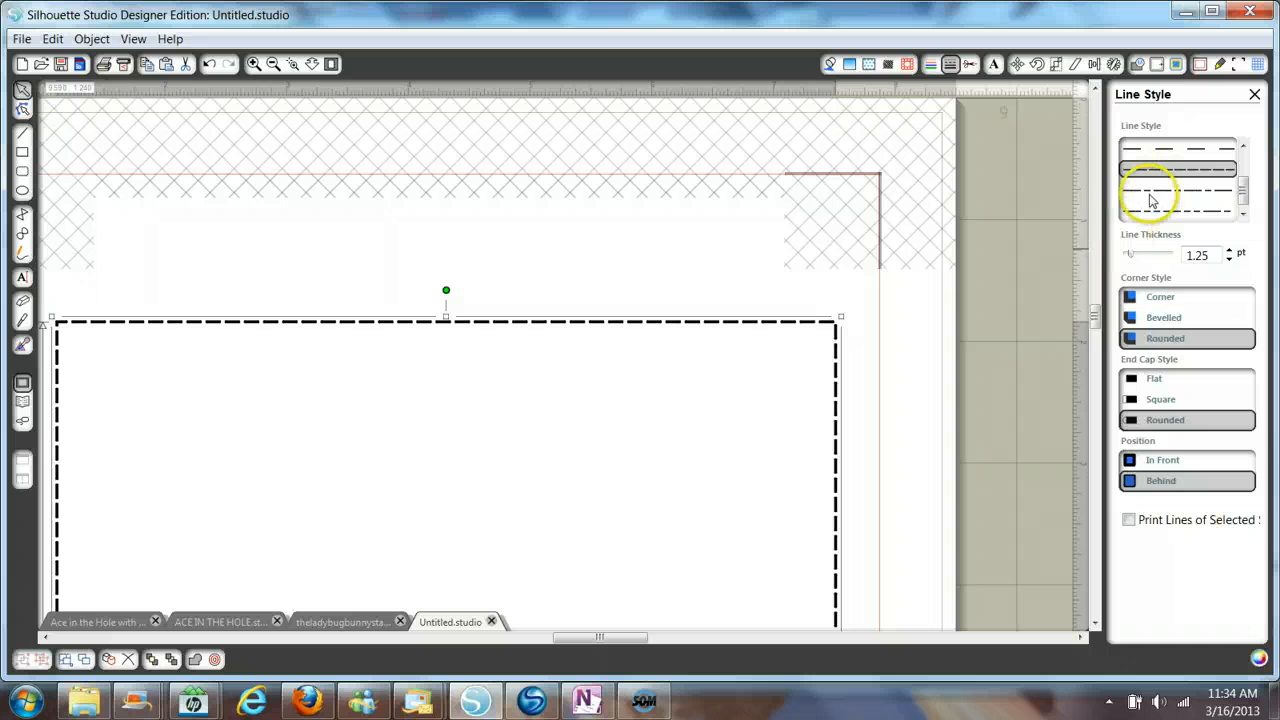
click(1155, 192)
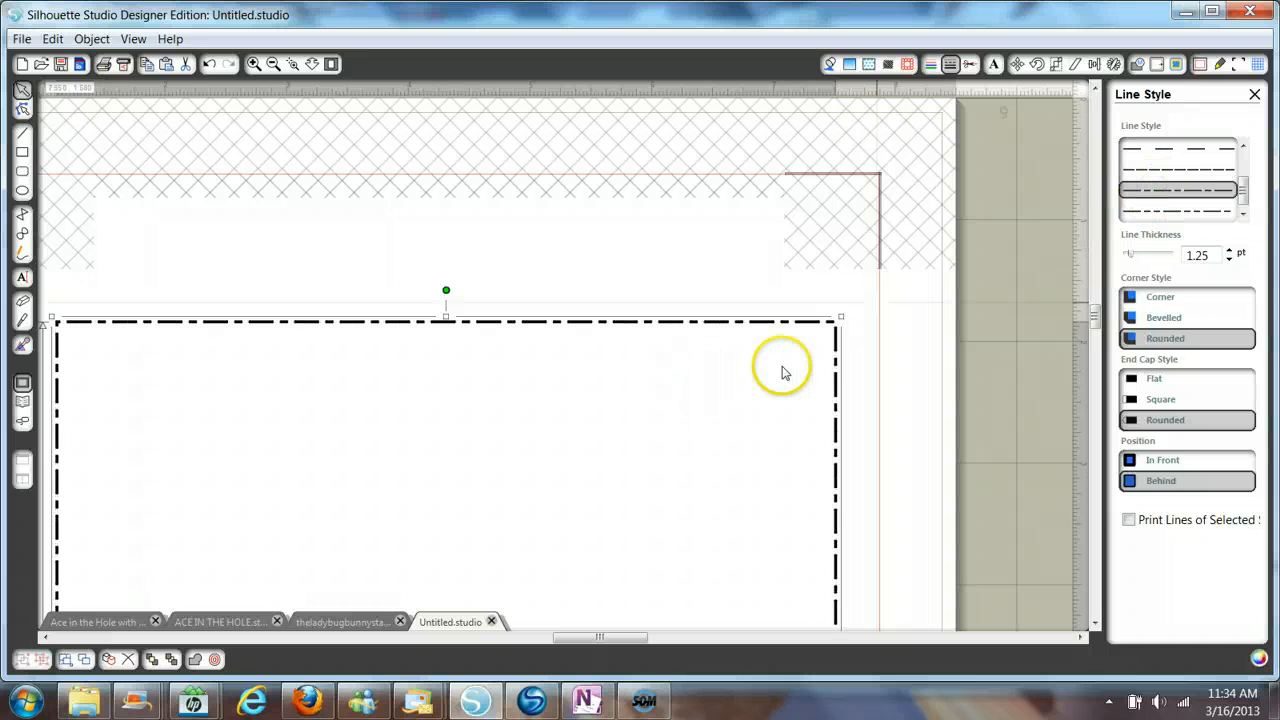
click(1133, 211)
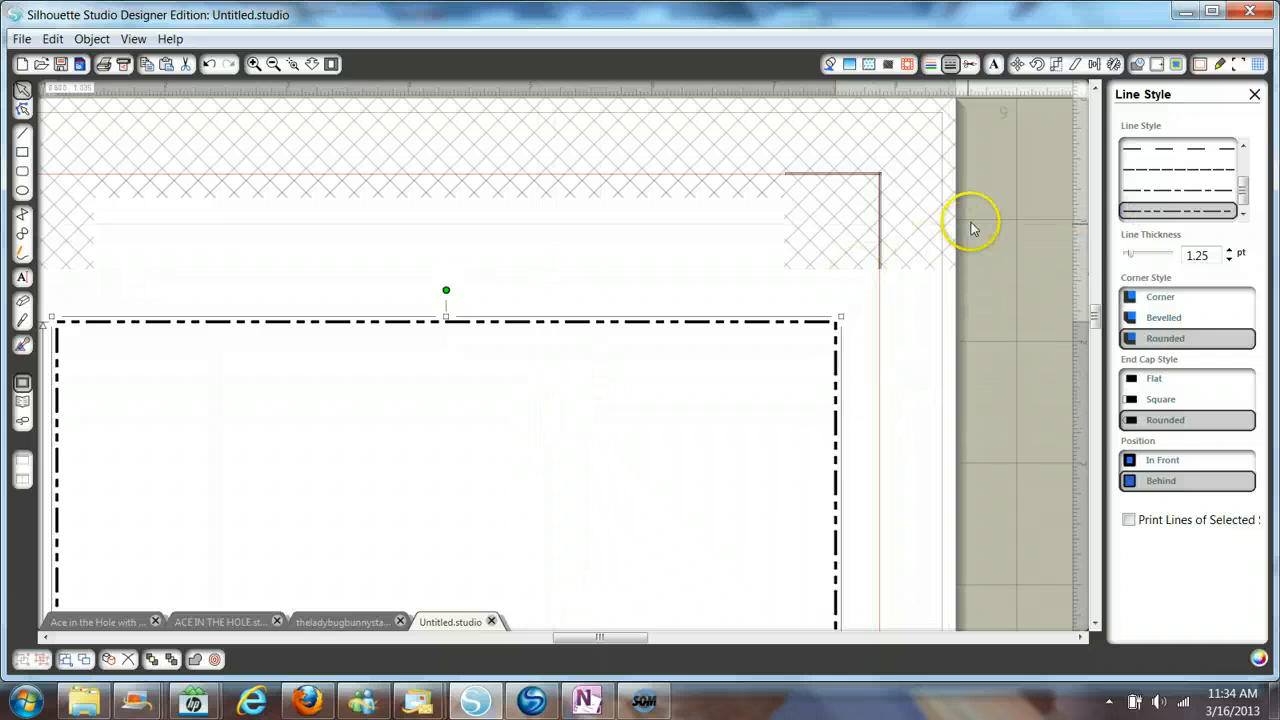
click(1157, 172)
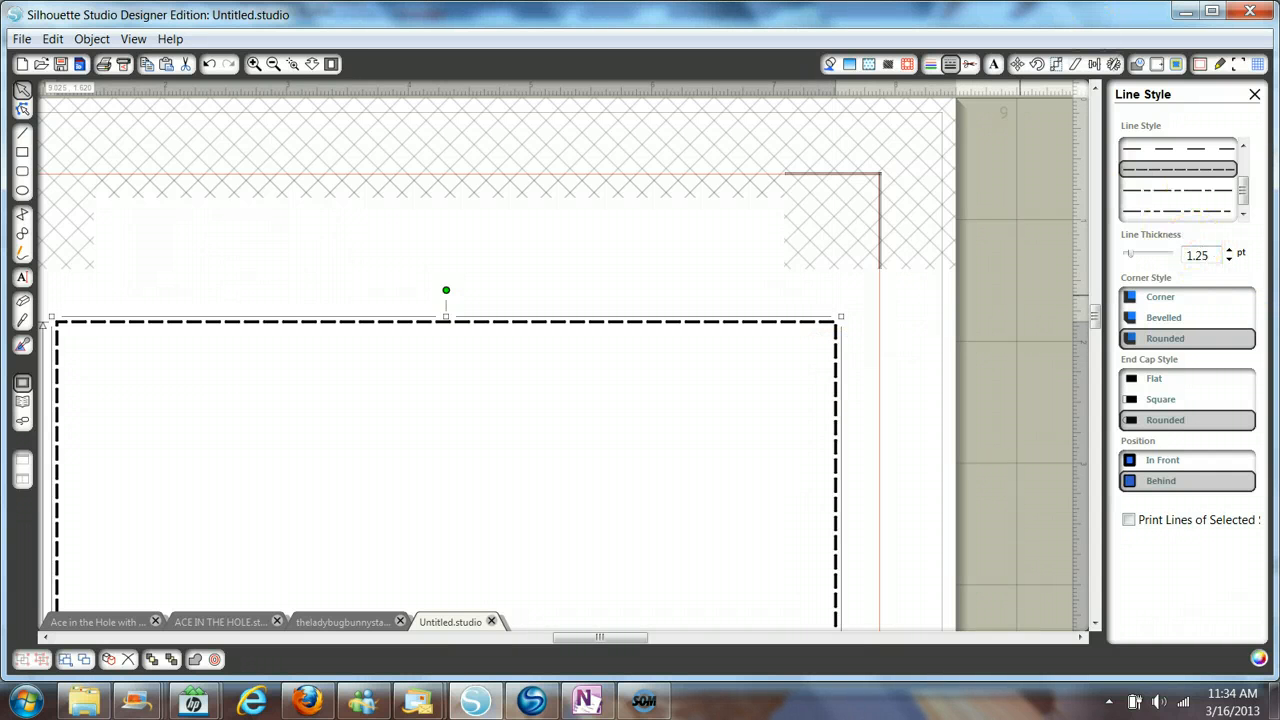
Move the outer rectangle back onto the page so it surrounds the dashed rectangle.
click(312, 65)
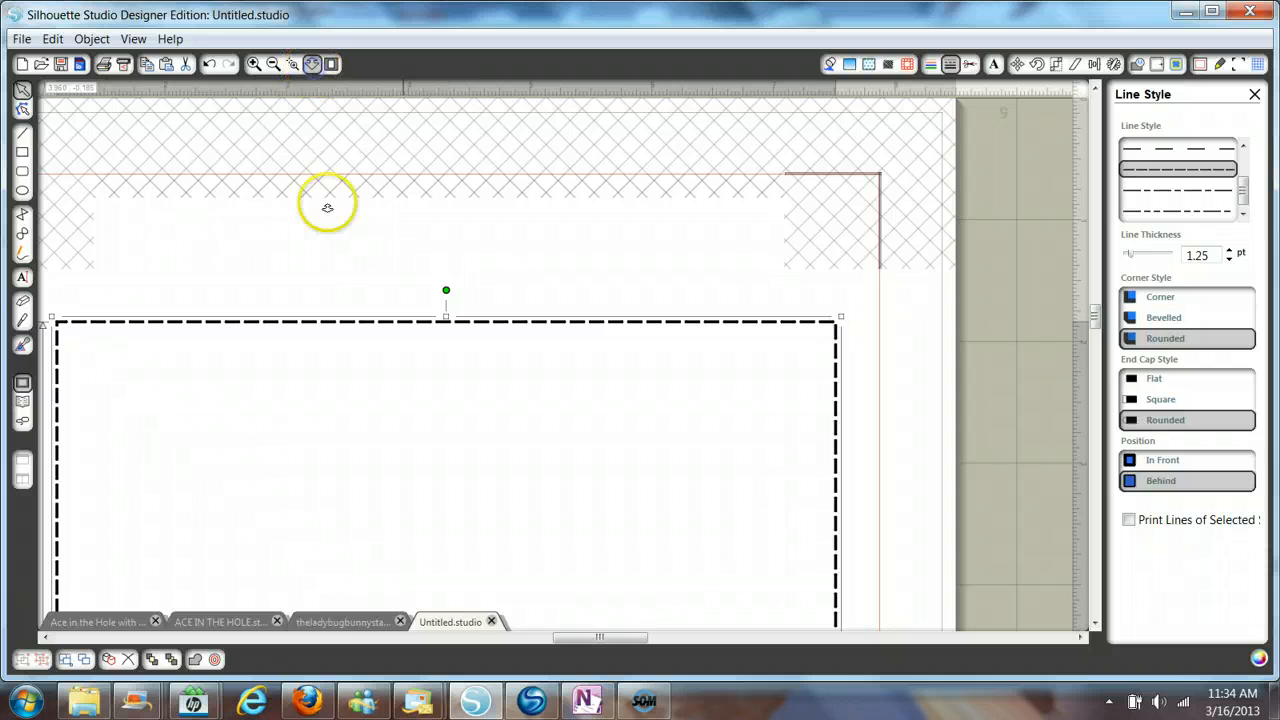
drag(330, 319, 323, 117)
drag(1094, 293, 1083, 324)
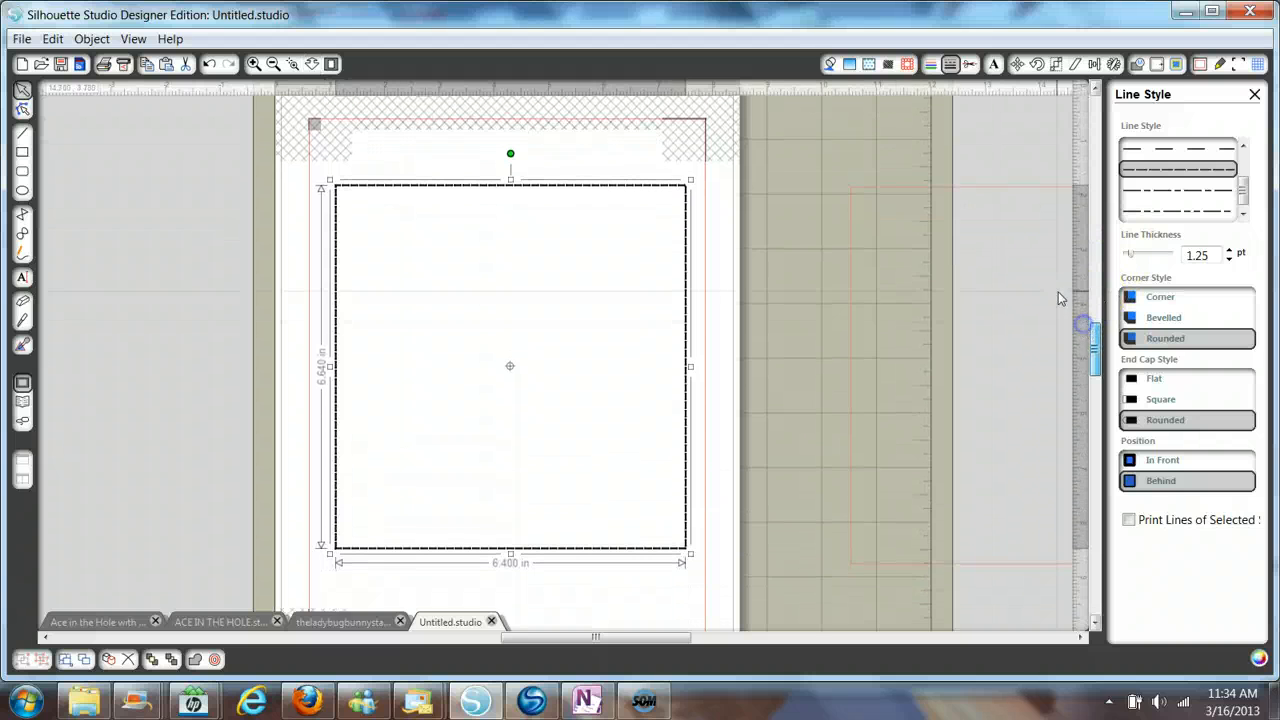
click(1023, 190)
drag(1023, 190, 499, 181)
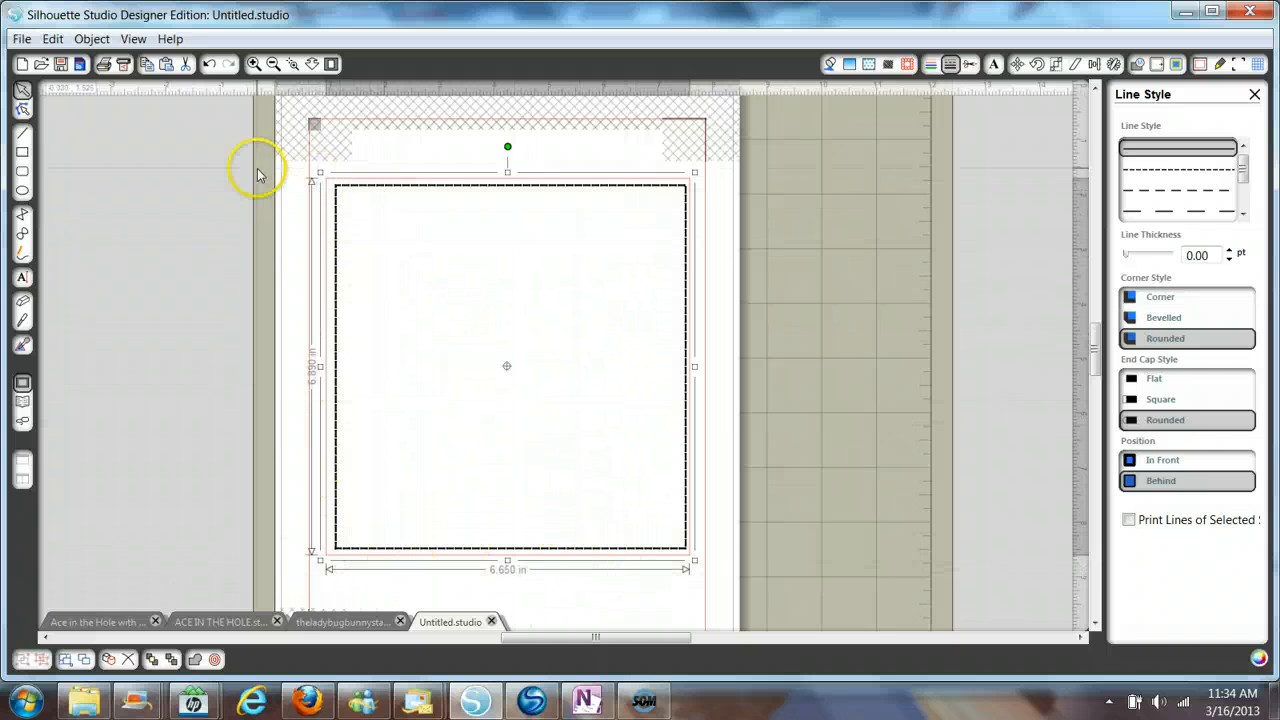
Select both rectangles and center them on each other.
scroll(806, 571, down, 1)
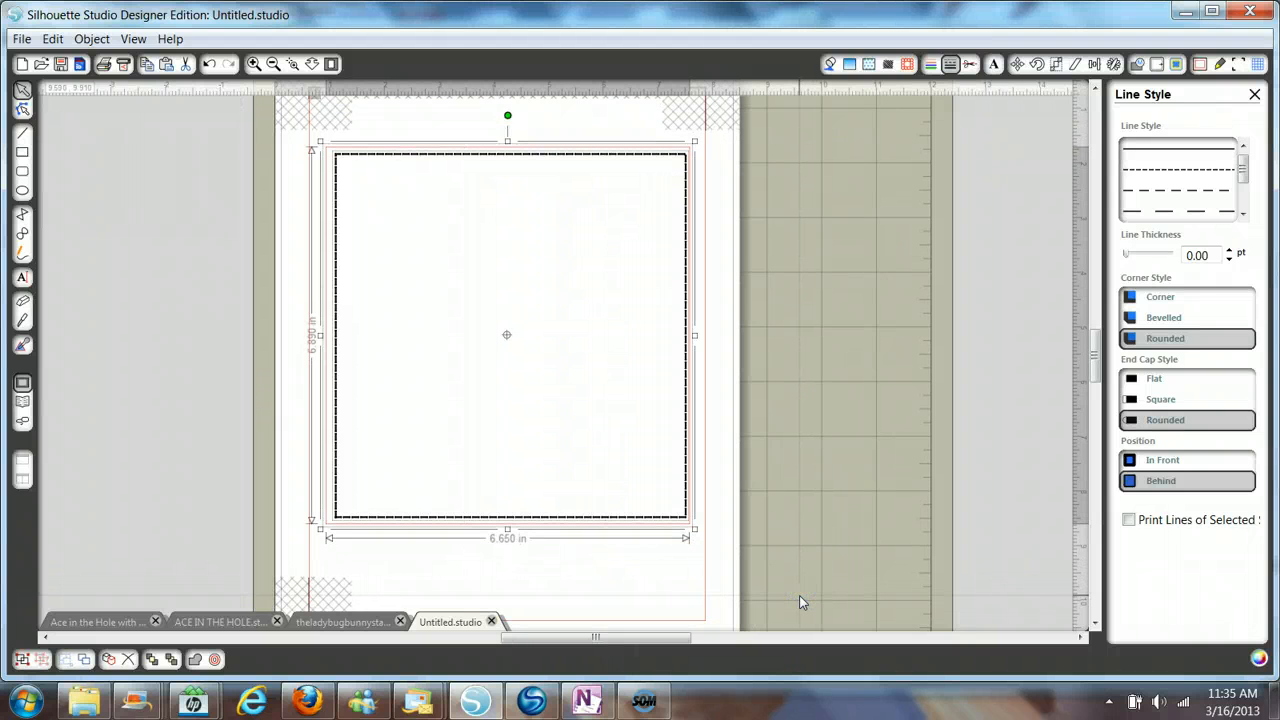
click(586, 588)
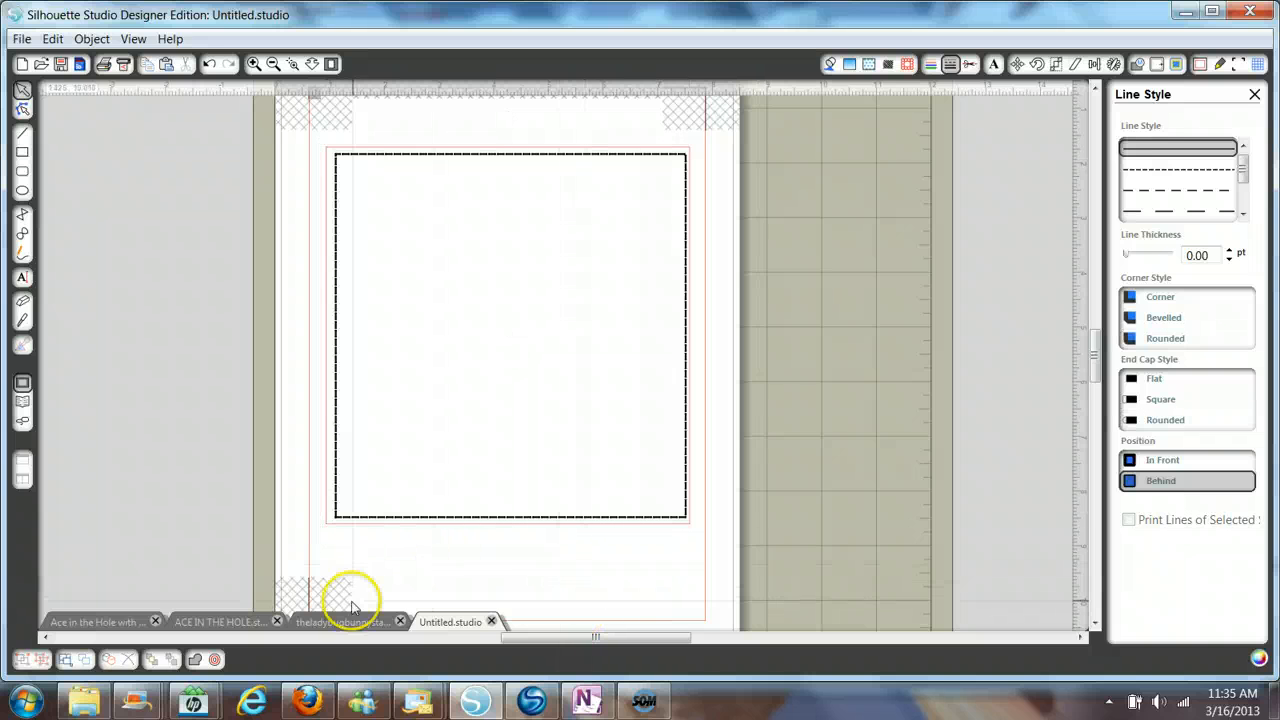
click(64, 661)
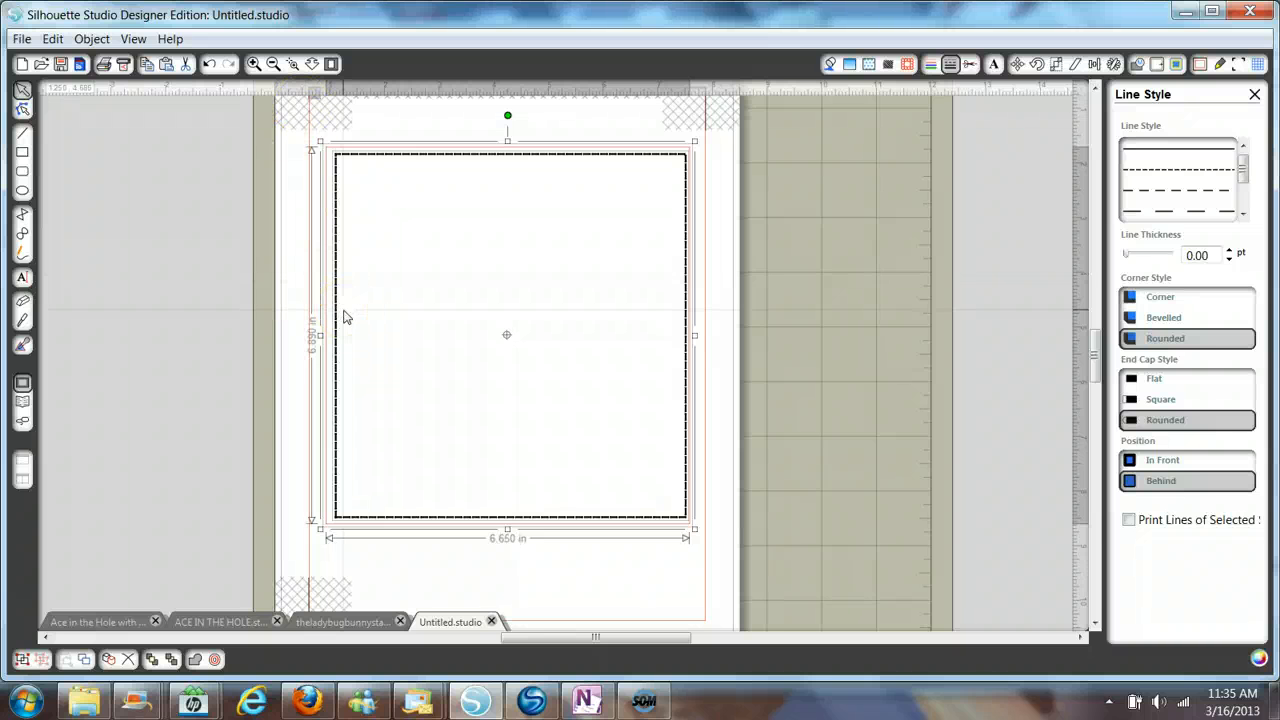
click(1094, 64)
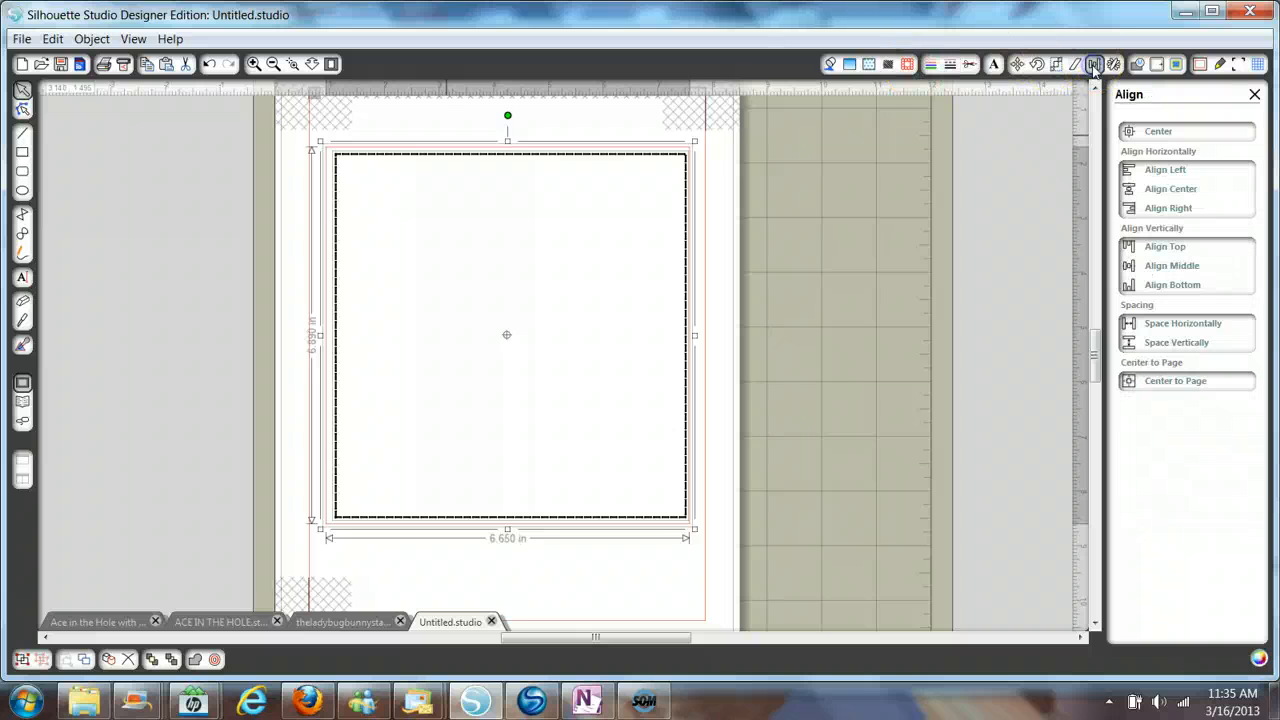
click(1157, 133)
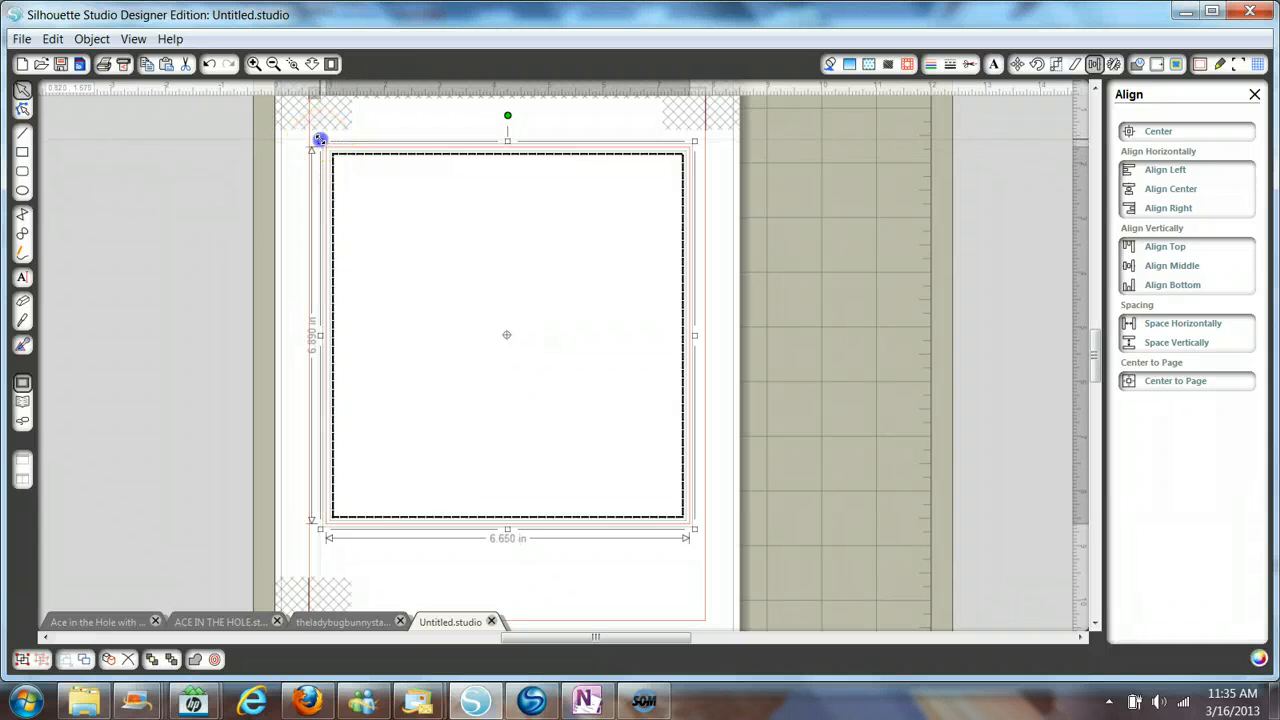
Scale both rectangles down together to about 3.25 in wide by 3.36 in tall and move them near the page's upper-left registration mark.
drag(334, 157, 510, 330)
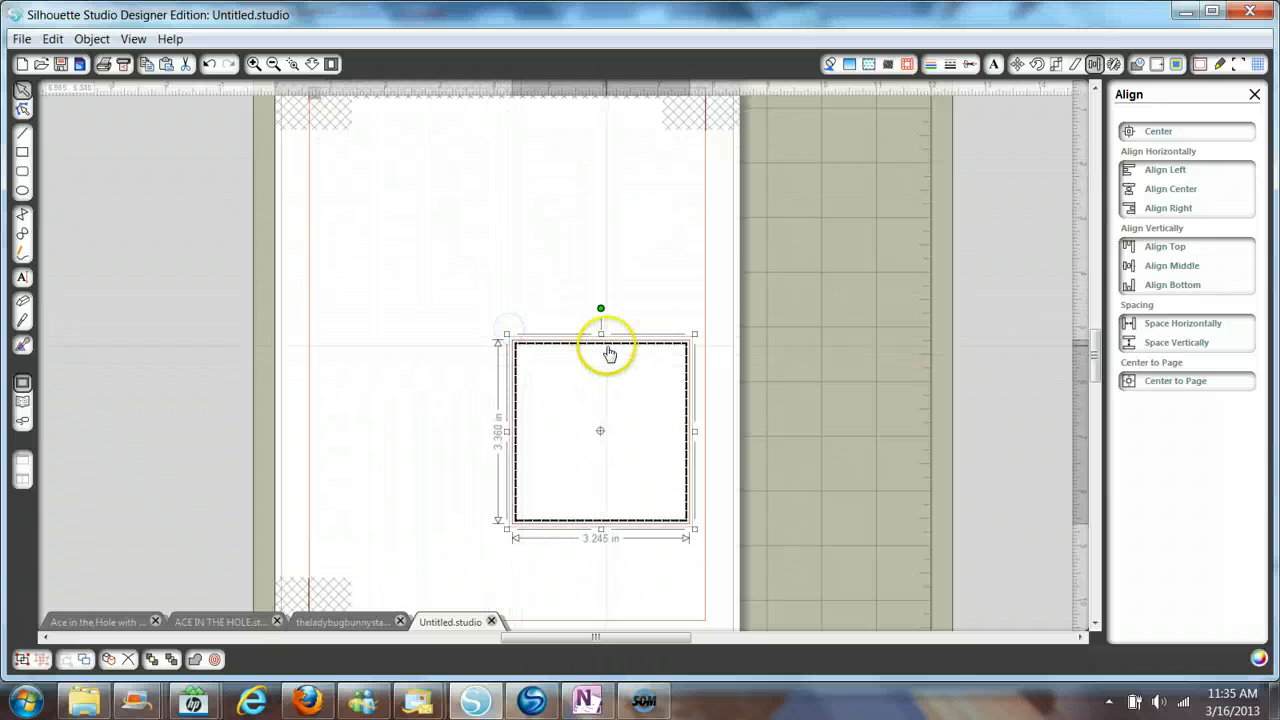
drag(615, 346, 470, 133)
click(640, 277)
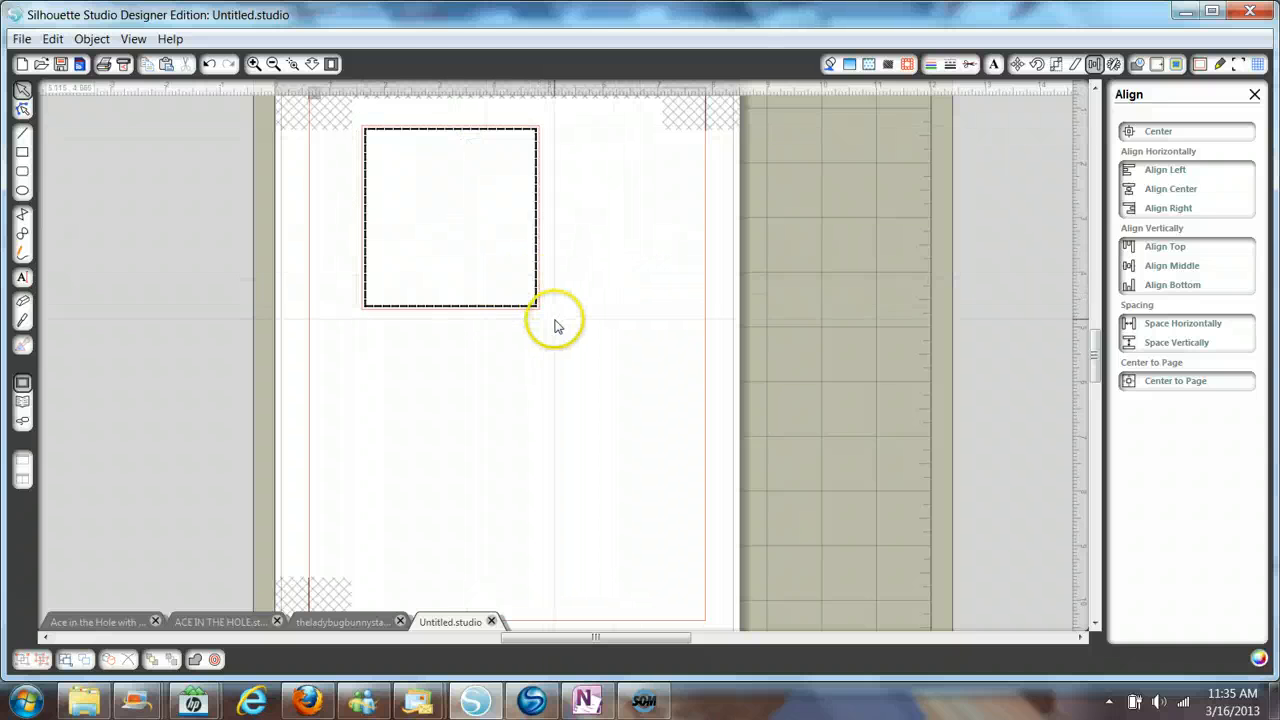
Fill the outer rectangle with bright red.
click(539, 312)
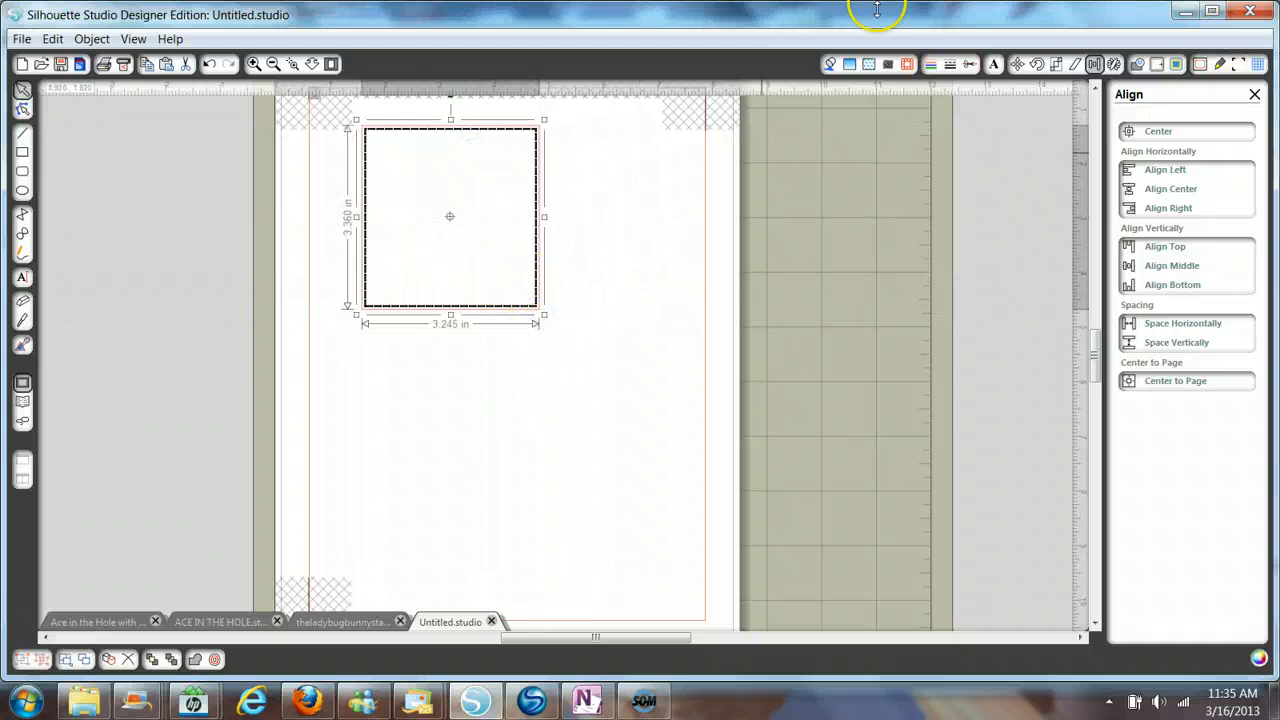
click(830, 65)
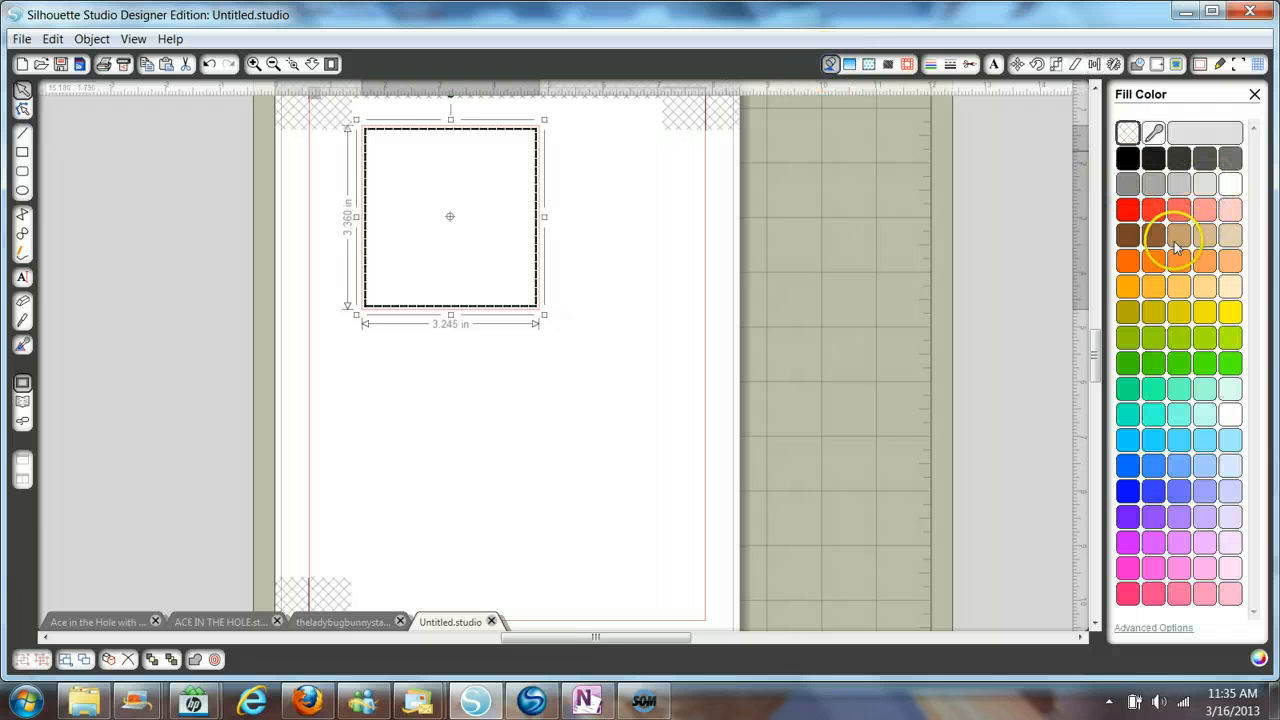
click(1126, 210)
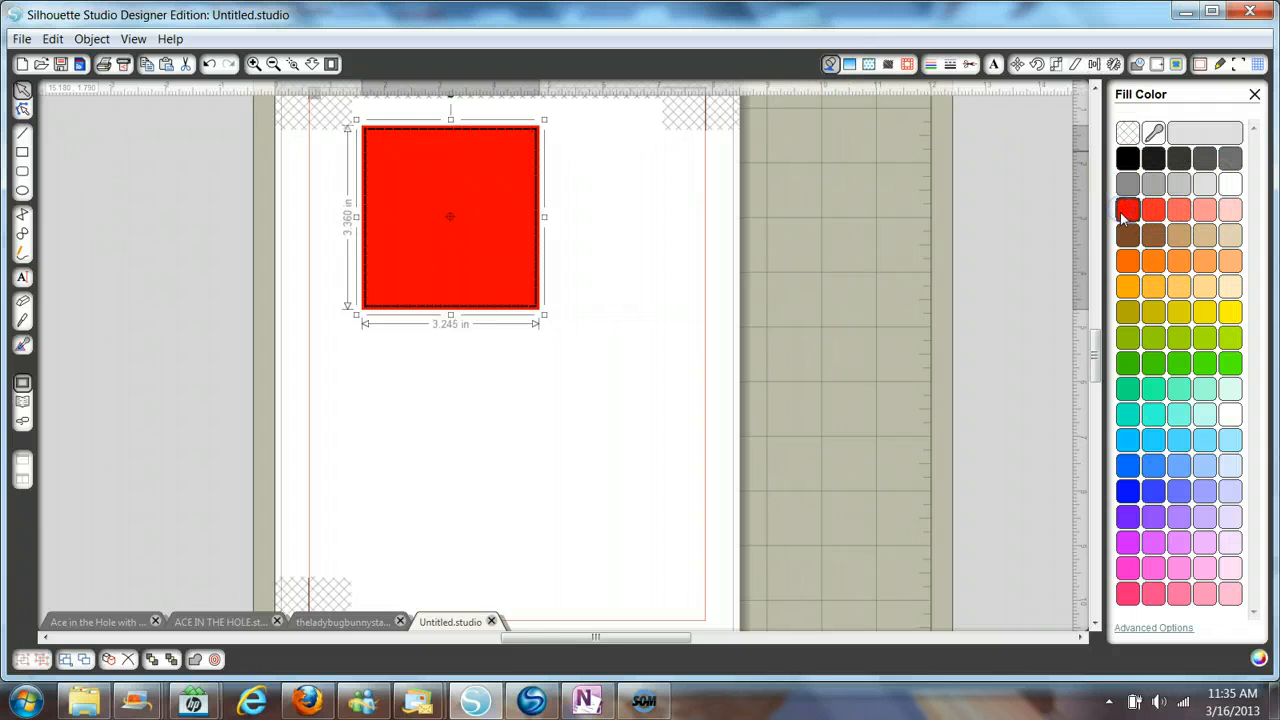
Change the outer rectangle's fill to light salmon red and deselect it.
click(1206, 210)
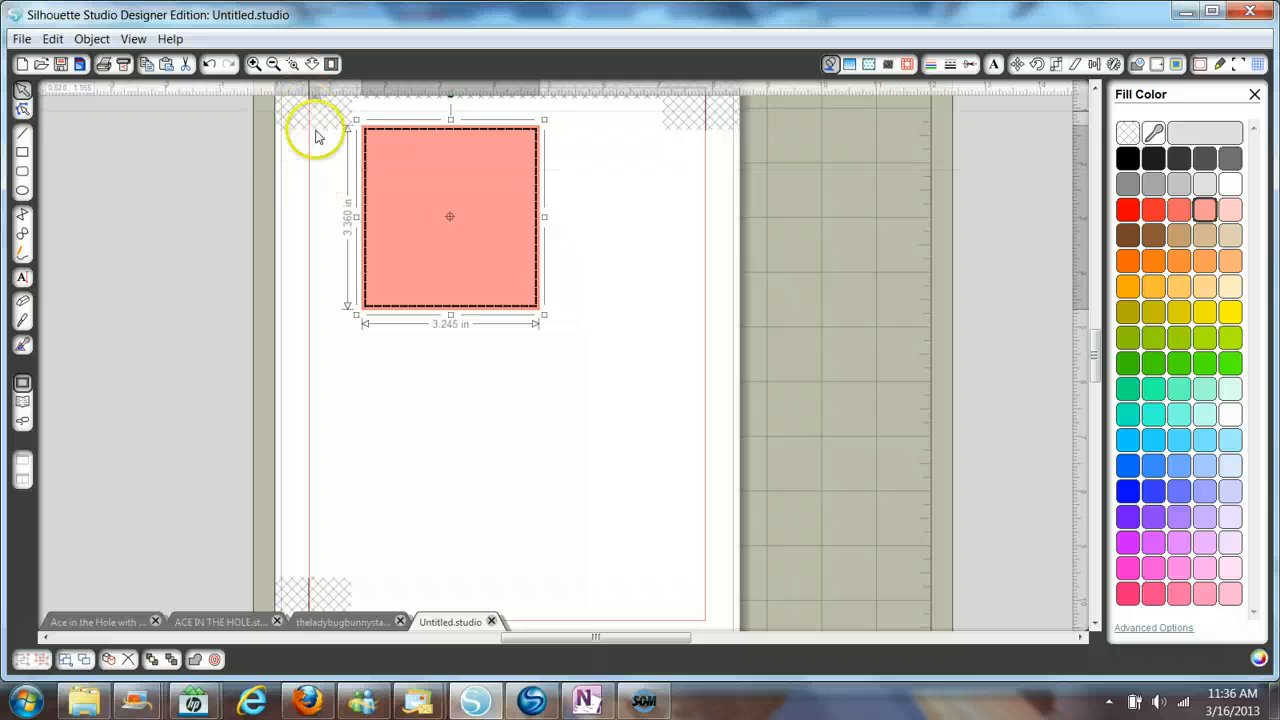
click(649, 269)
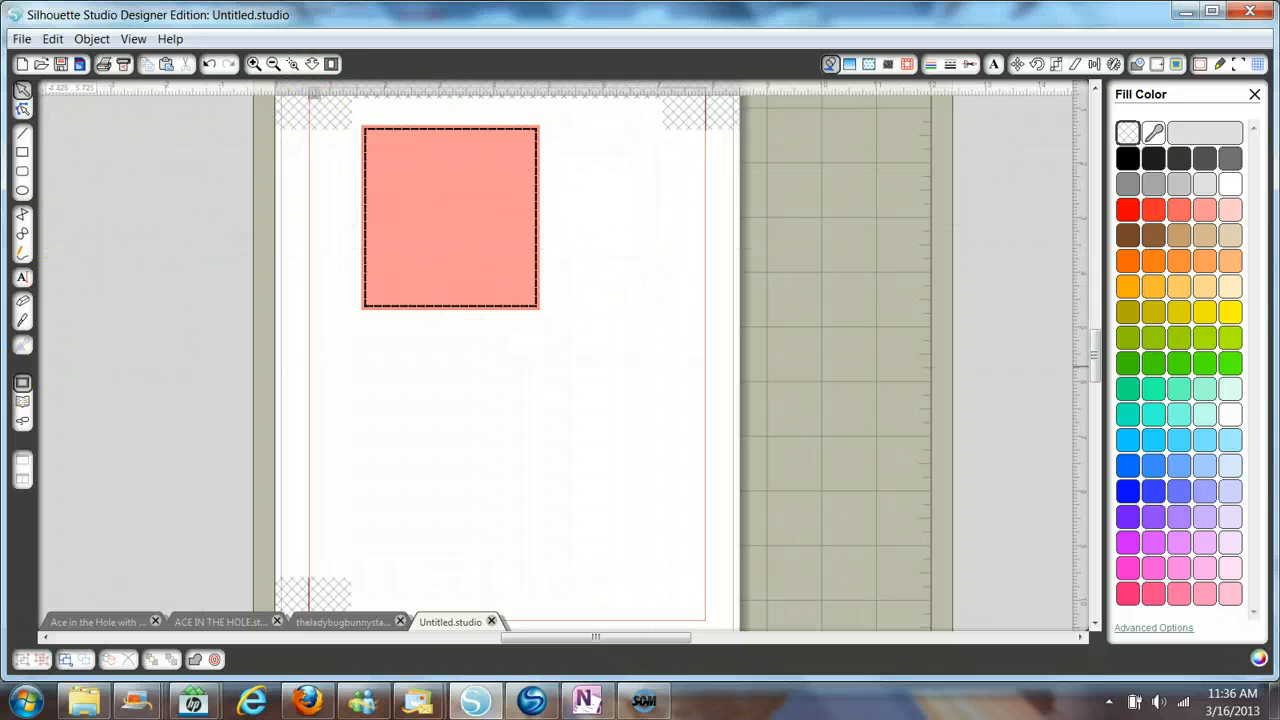
Insert the scalloped Oval shape from the Shapes and Nested folder of the library onto the page.
click(22, 403)
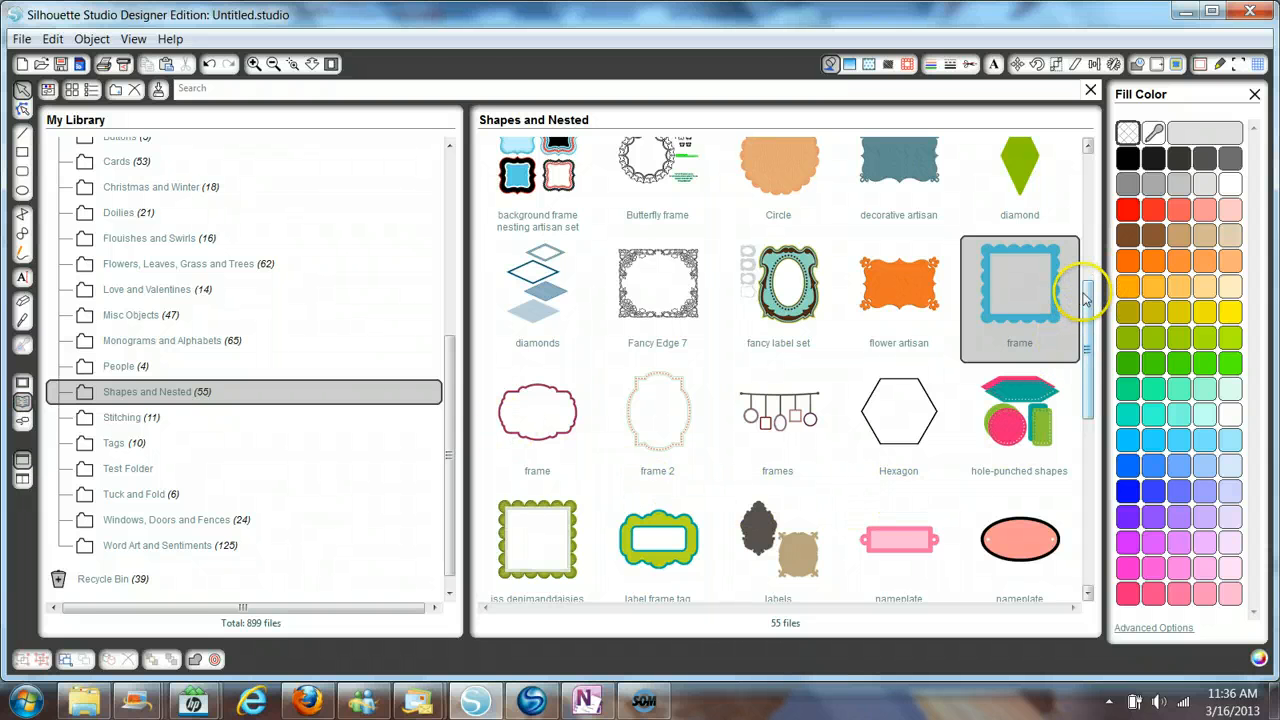
scroll(1085, 295, down, 5)
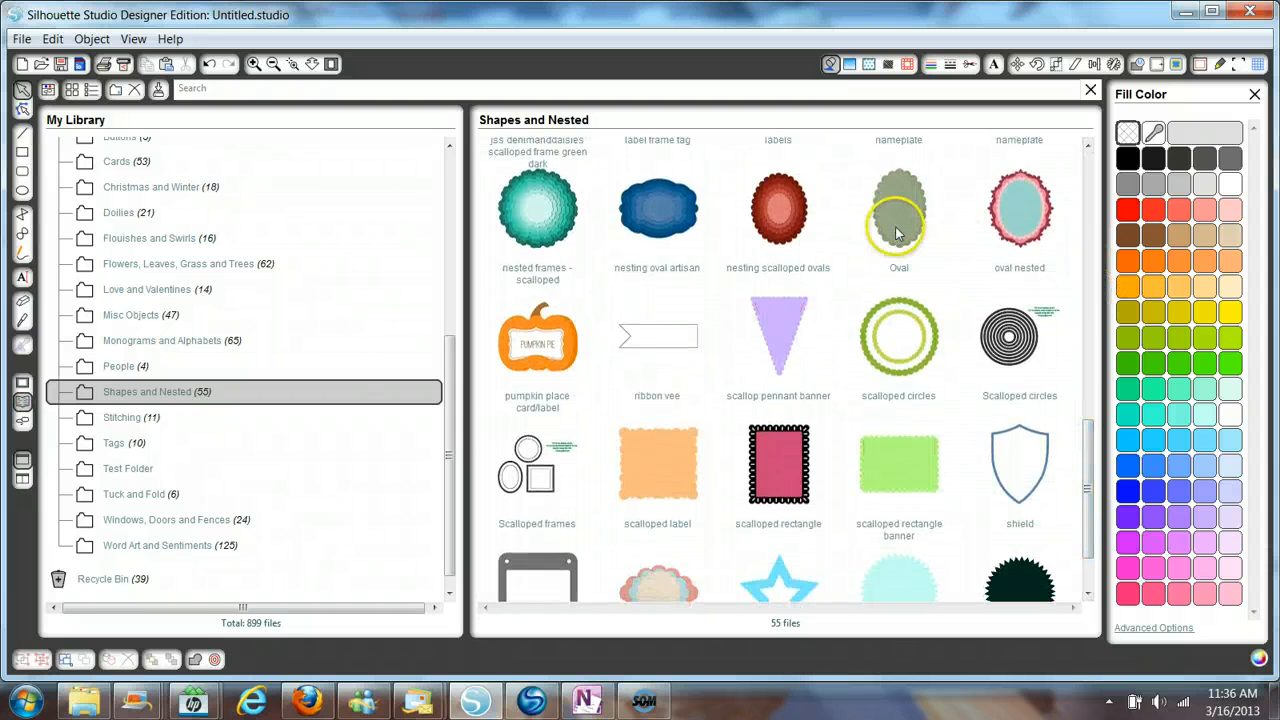
double_click(896, 231)
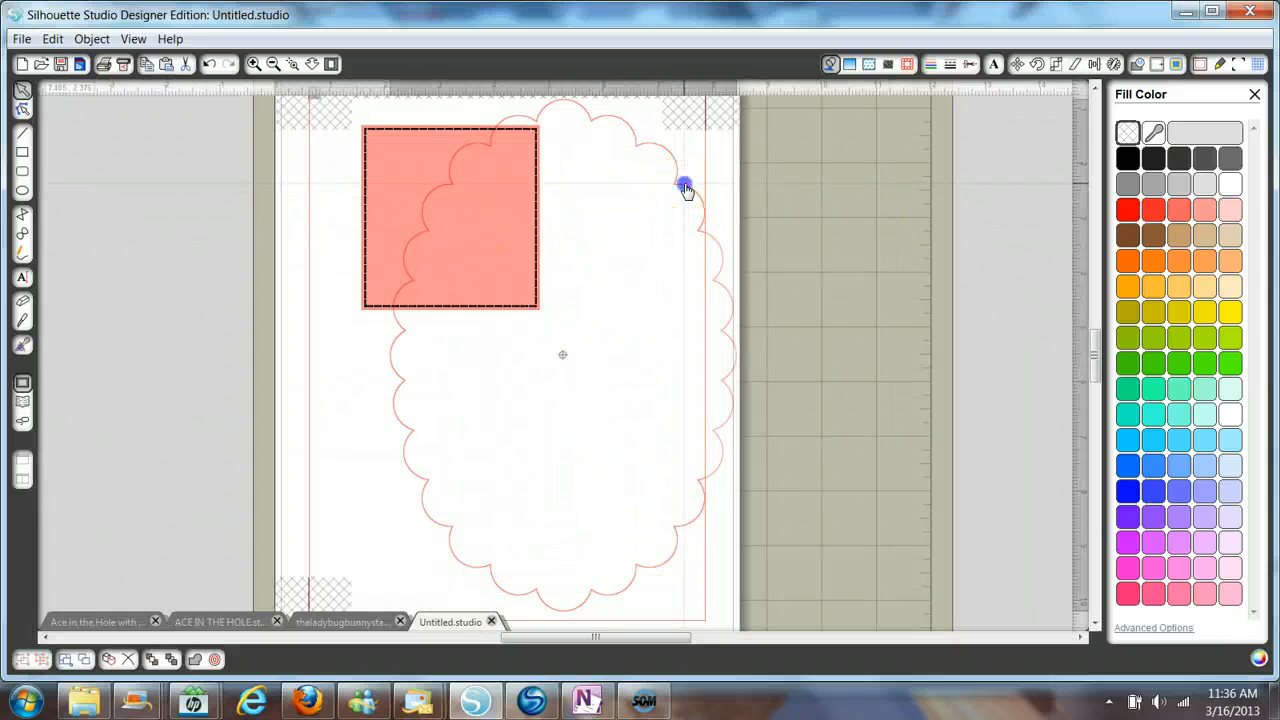
Move the salmon rectangle group off the page and shift the scalloped oval into the area it left free.
drag(337, 114, 590, 344)
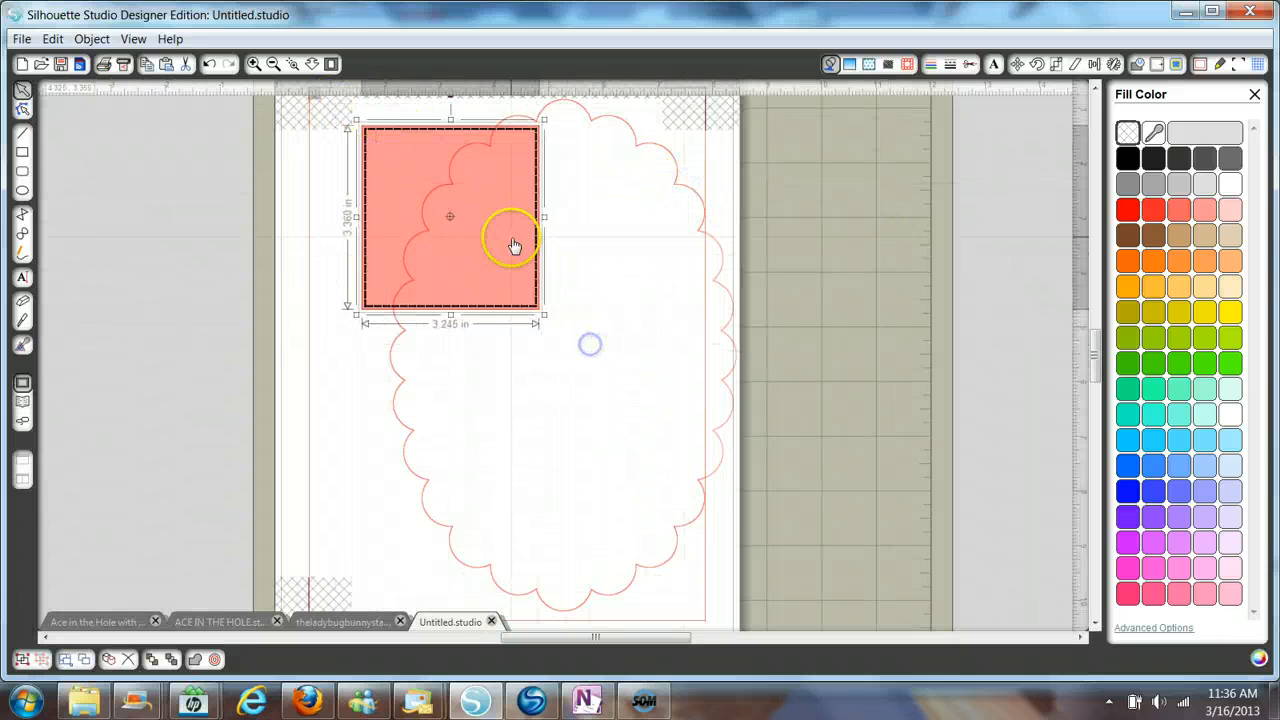
drag(513, 246, 1011, 217)
click(660, 206)
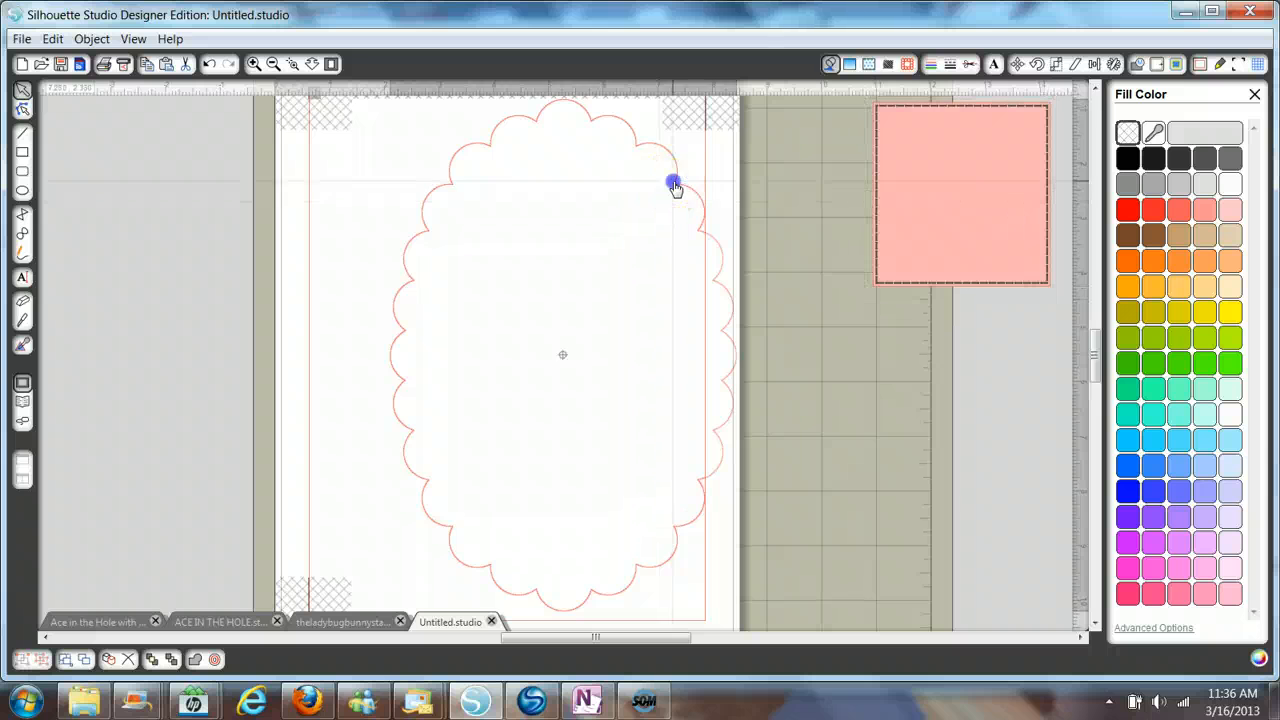
drag(675, 186, 600, 200)
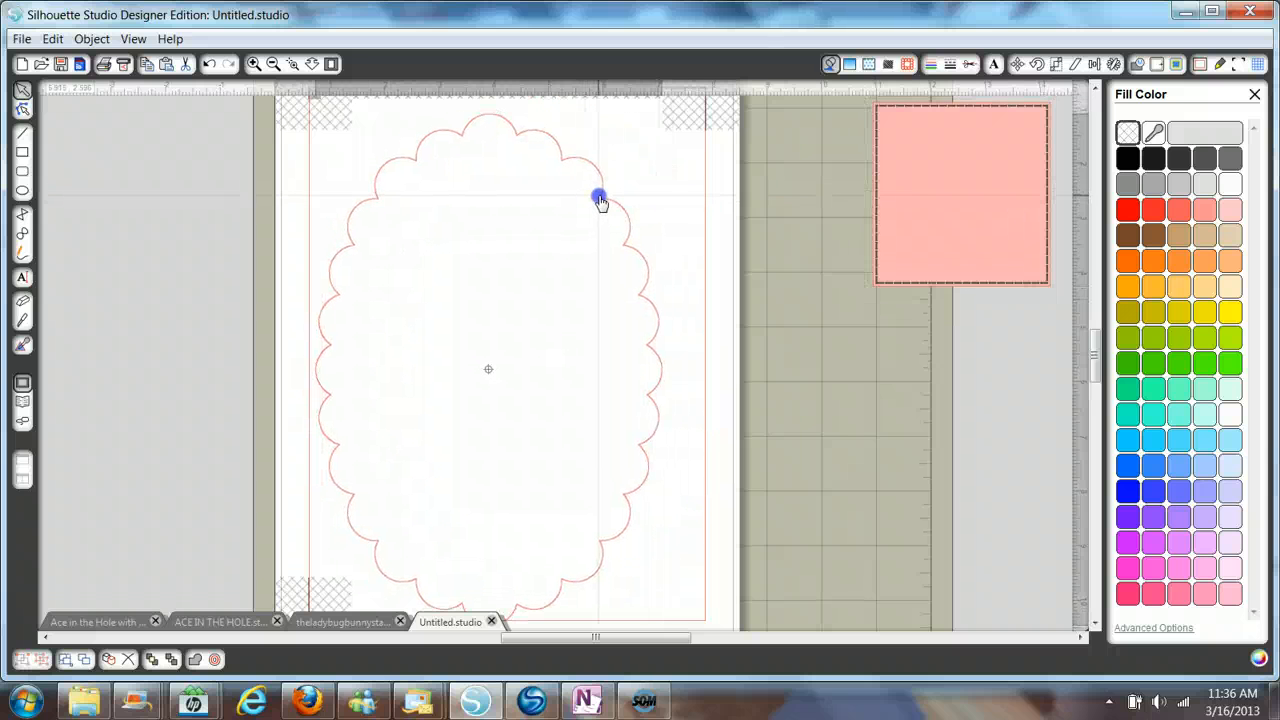
Create an internal offset of the scalloped oval at 0.125 in with round corners.
click(1156, 64)
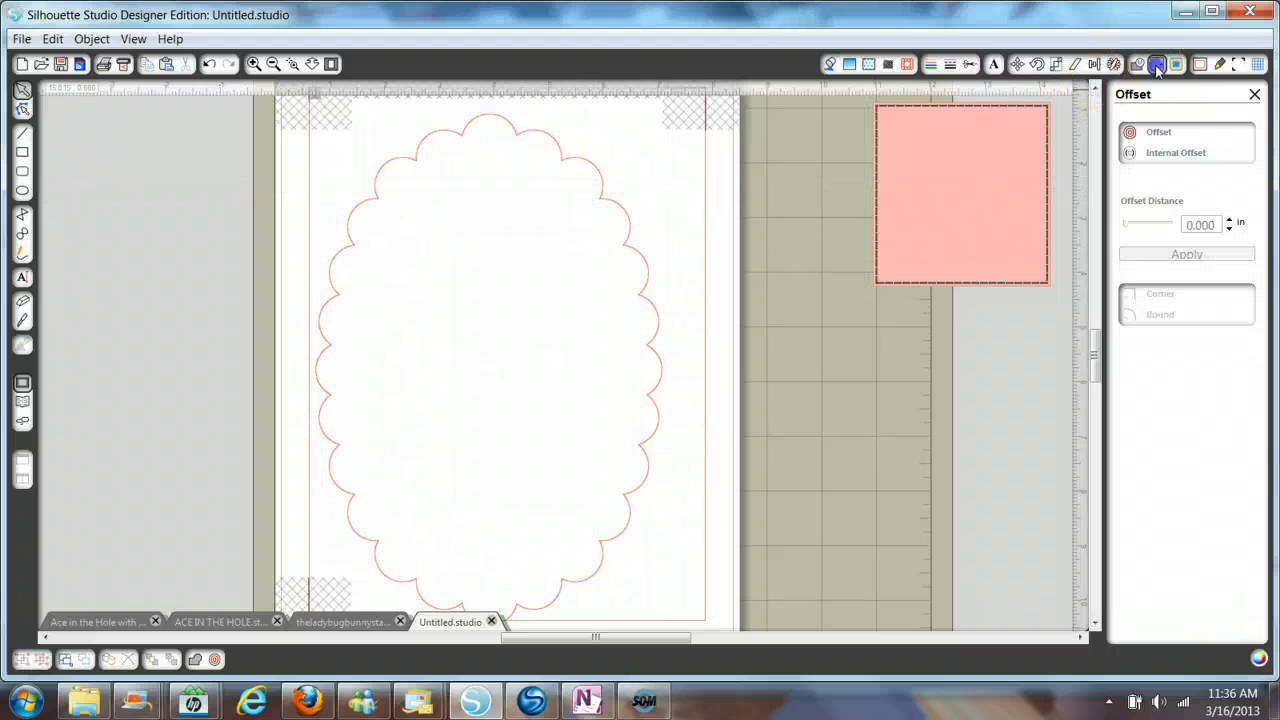
click(589, 166)
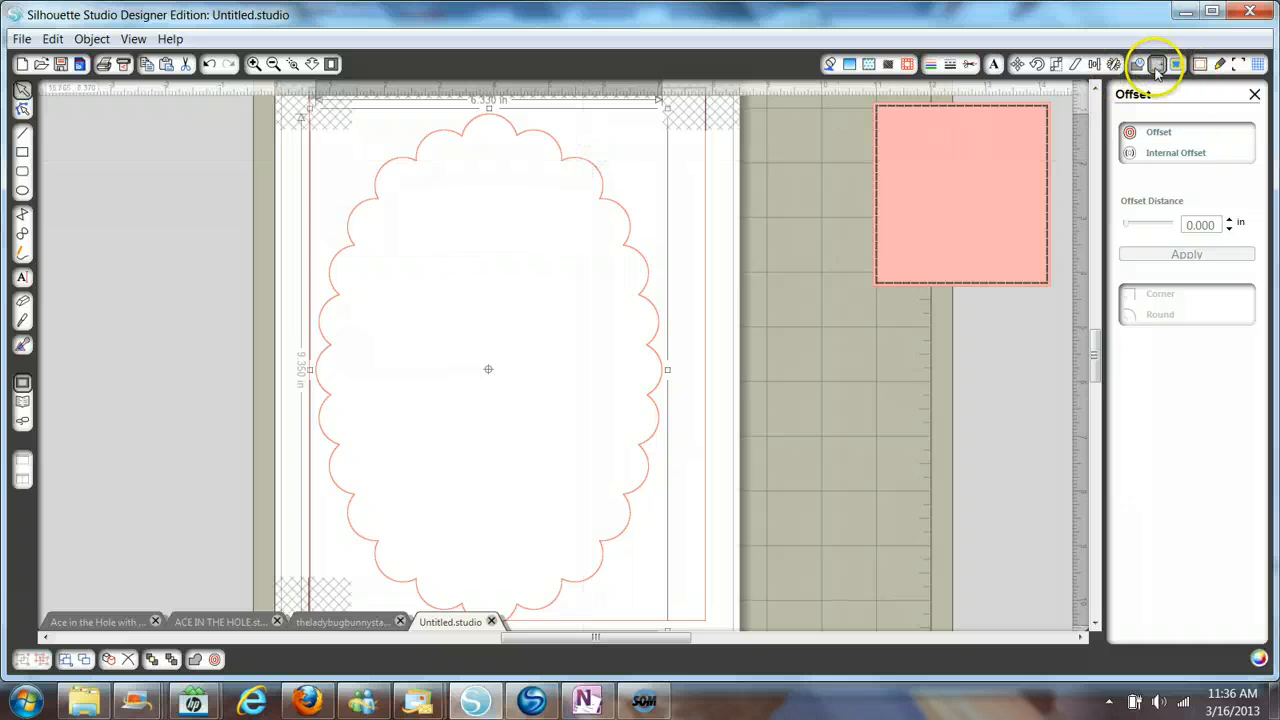
click(1172, 152)
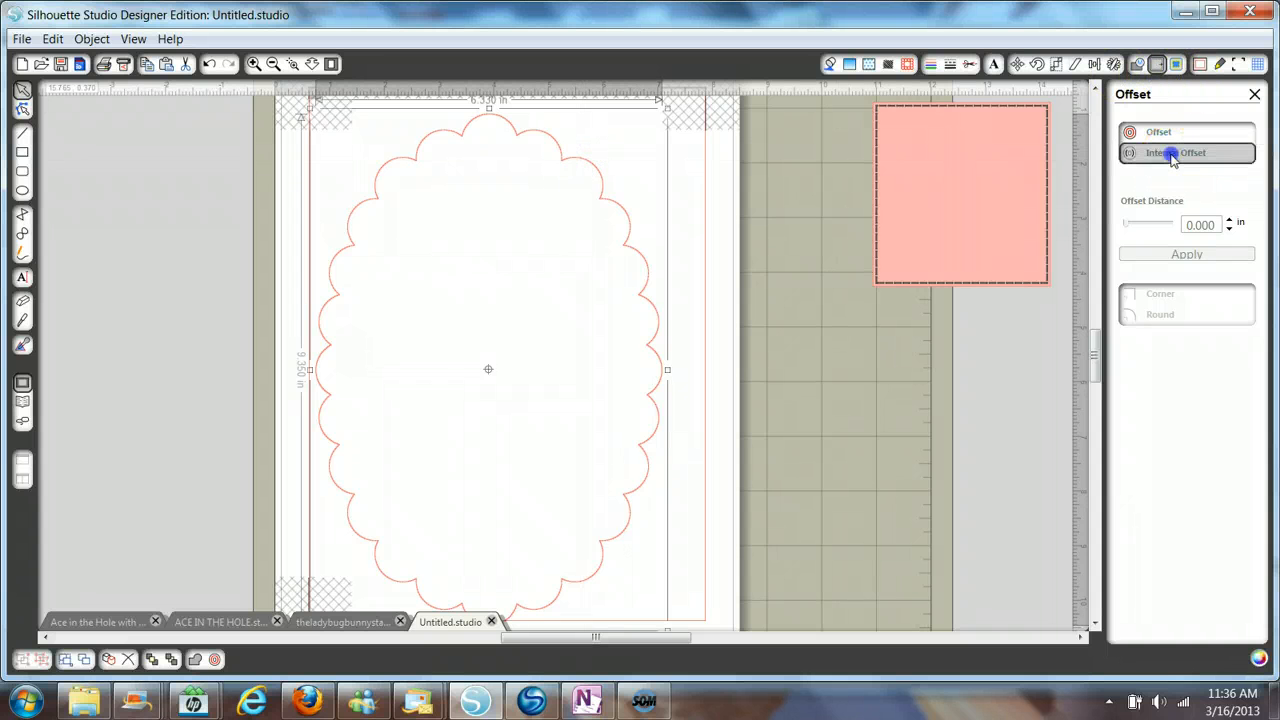
click(1230, 220)
click(1229, 220)
click(1229, 220)
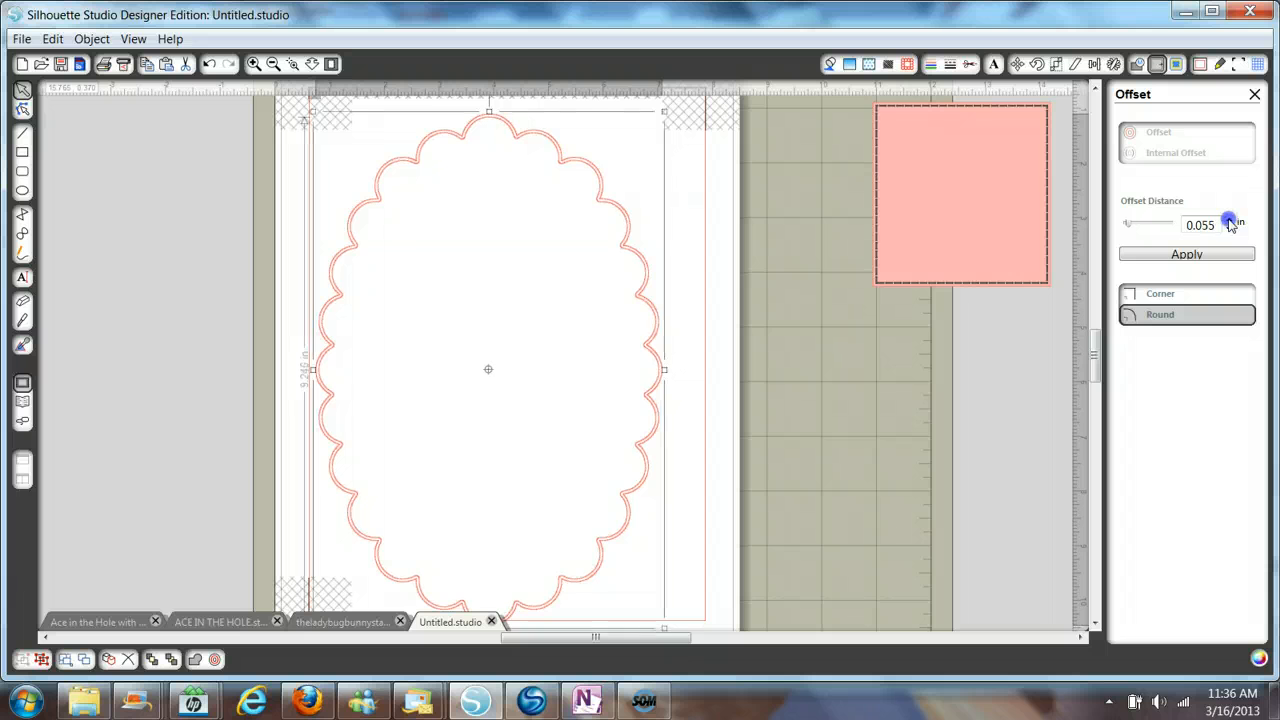
click(1229, 220)
click(1229, 219)
click(1229, 219)
click(1229, 220)
click(1229, 220)
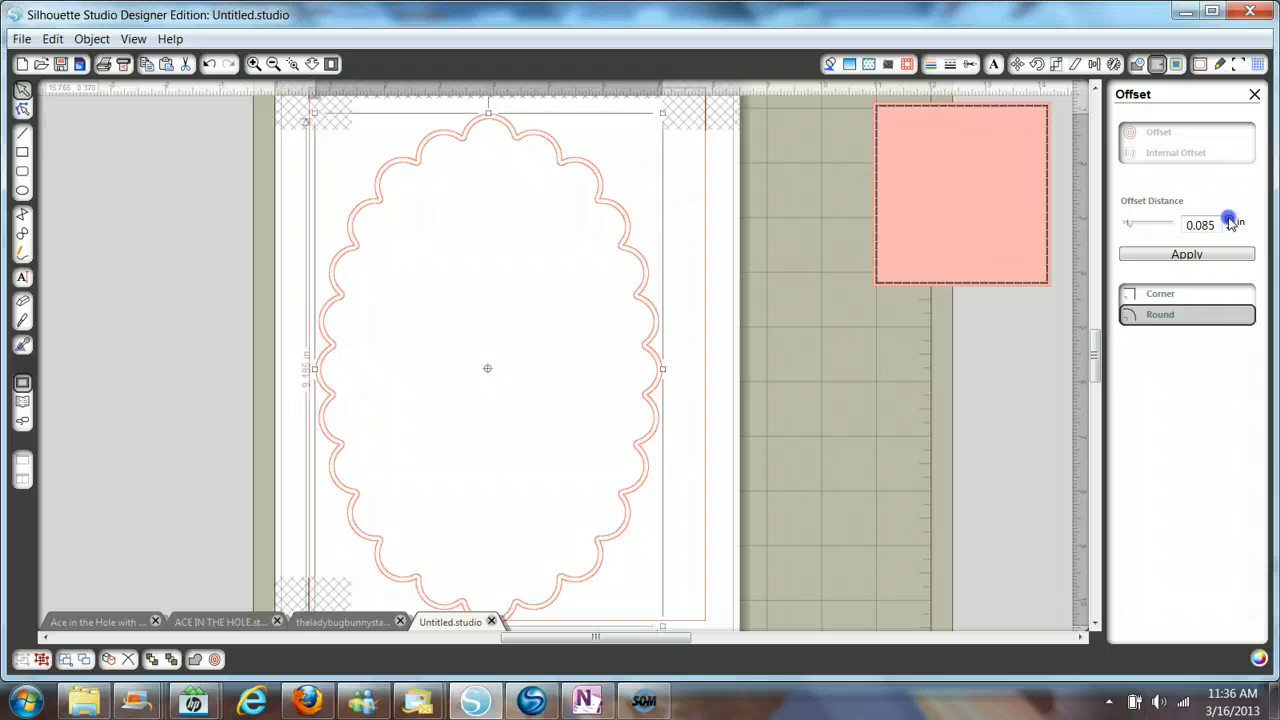
click(1229, 220)
click(1229, 220)
click(1229, 220)
click(1229, 220)
click(1229, 220)
click(1229, 220)
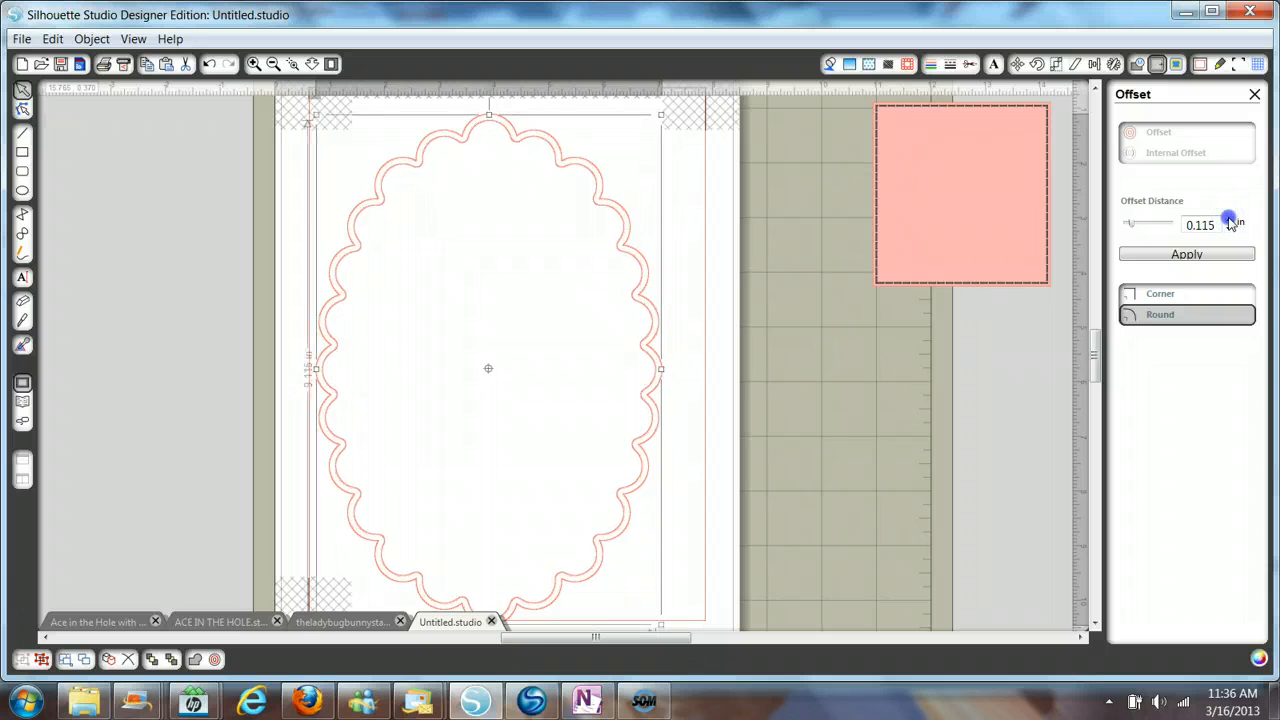
click(1229, 220)
click(1229, 220)
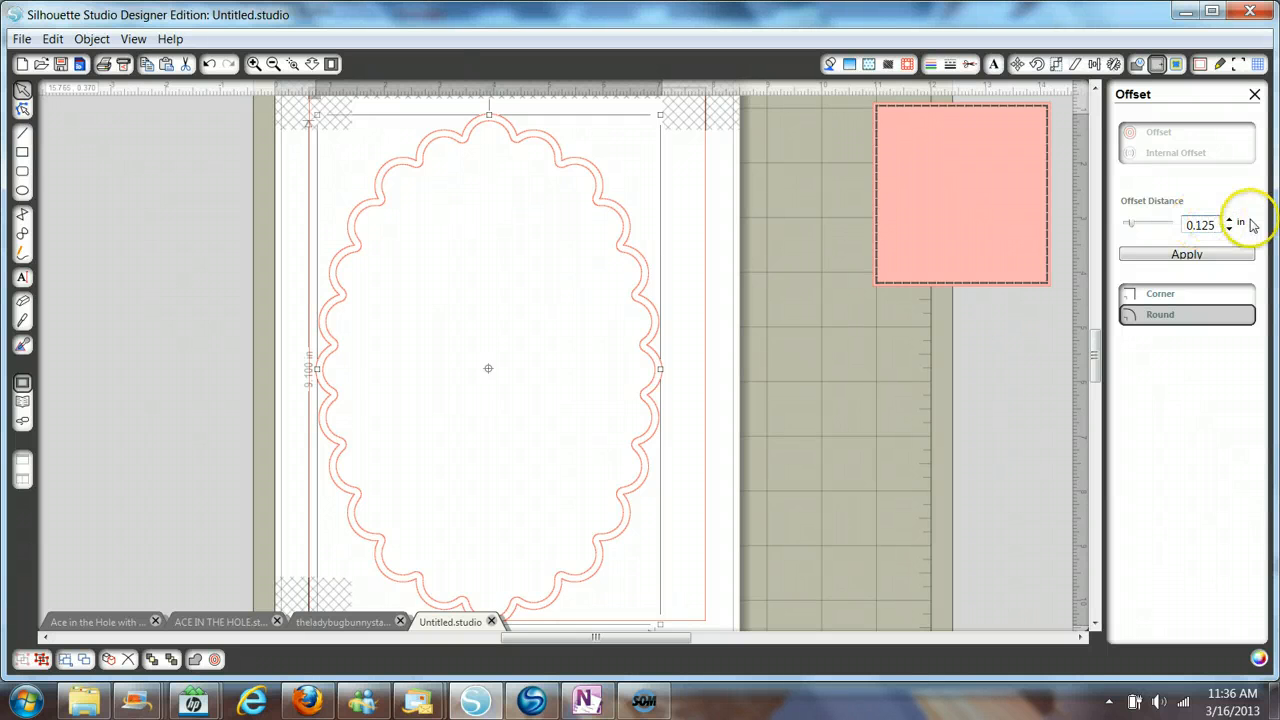
click(1187, 254)
click(686, 220)
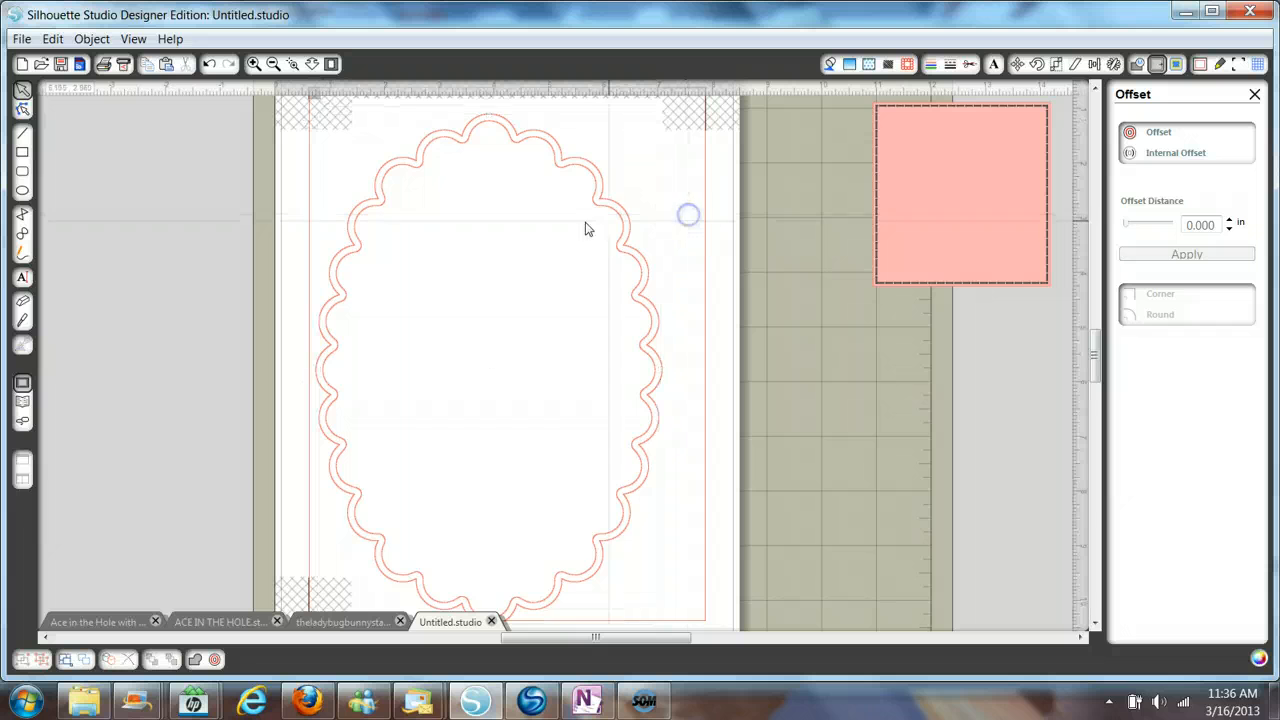
Set the inner scalloped oval's cut style to No Cut.
click(561, 173)
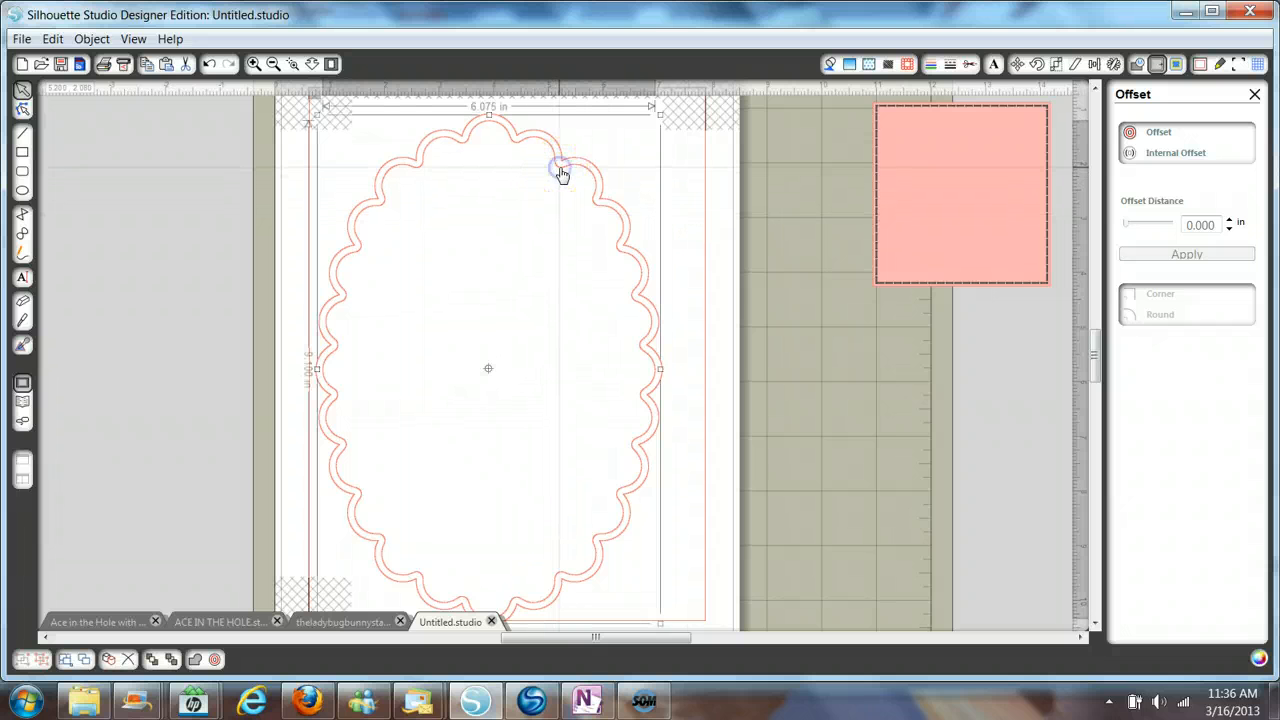
click(970, 63)
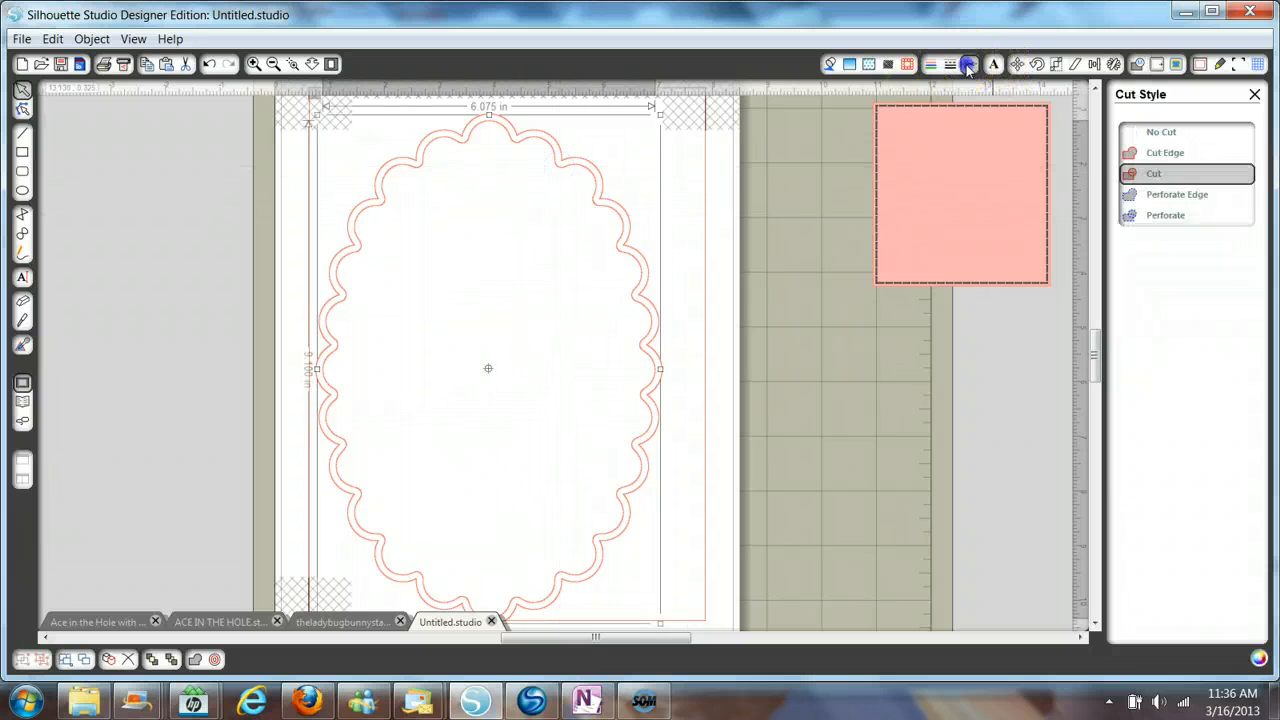
click(1140, 131)
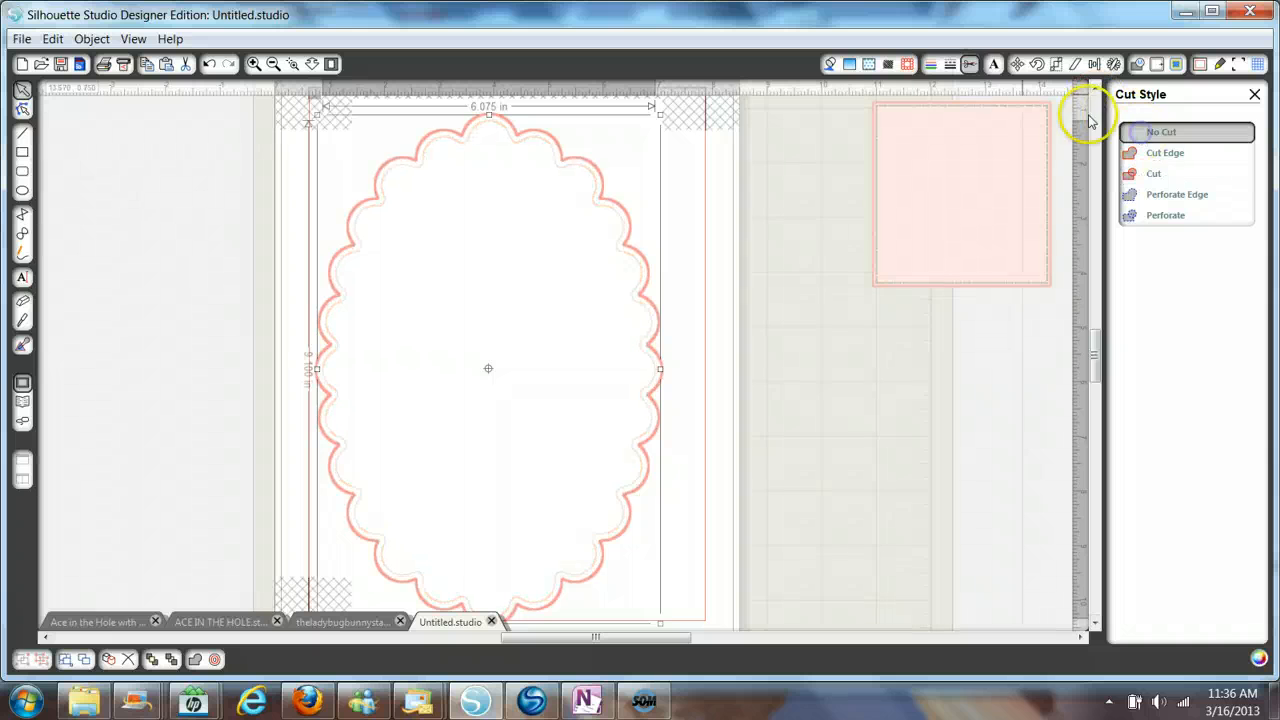
Give the inner scalloped oval a short-dashed 1.5 pt line in dark blue.
click(950, 63)
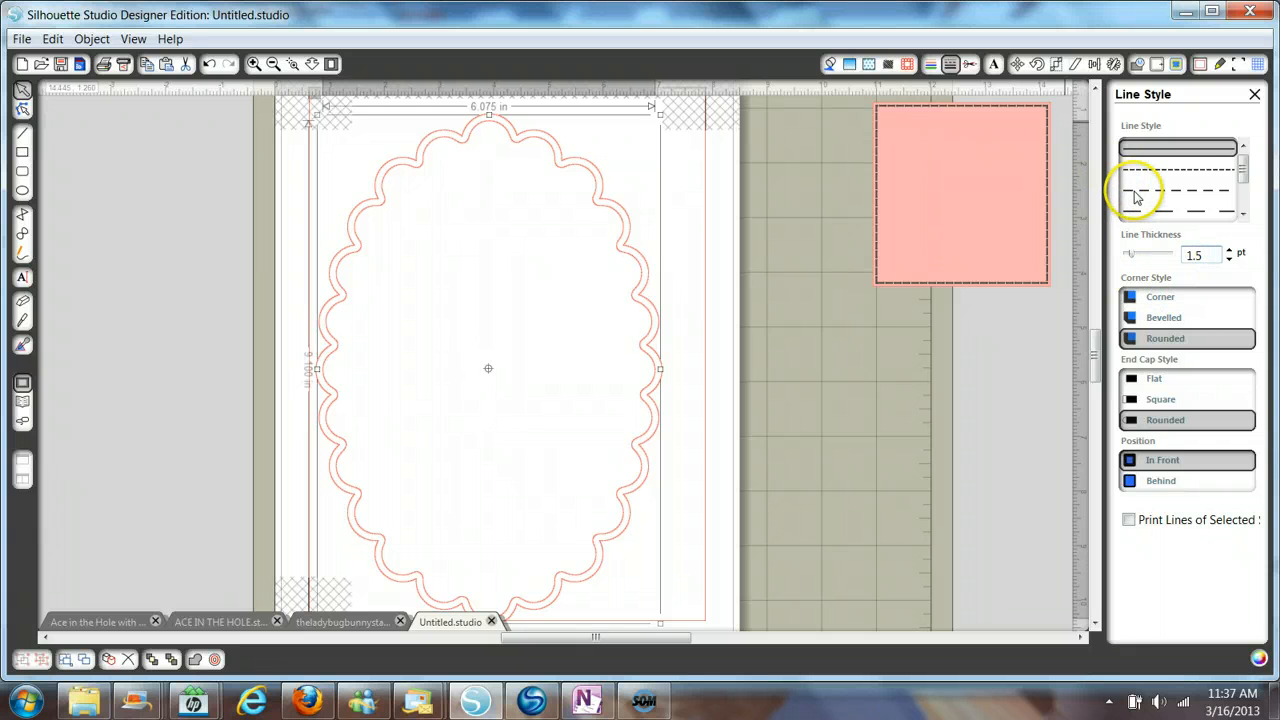
mouse_move(1245, 175)
mouse_down()
mouse_move(1245, 200)
mouse_move(1243, 155)
mouse_up()
click(1197, 170)
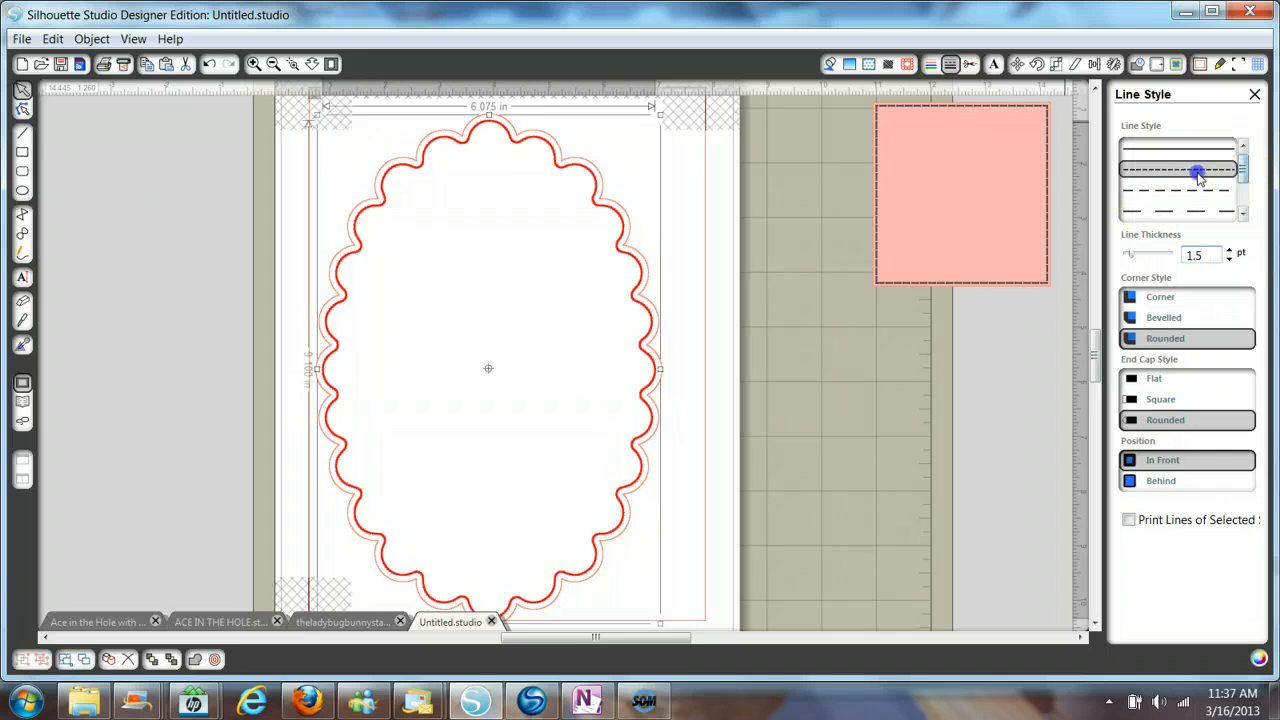
click(929, 65)
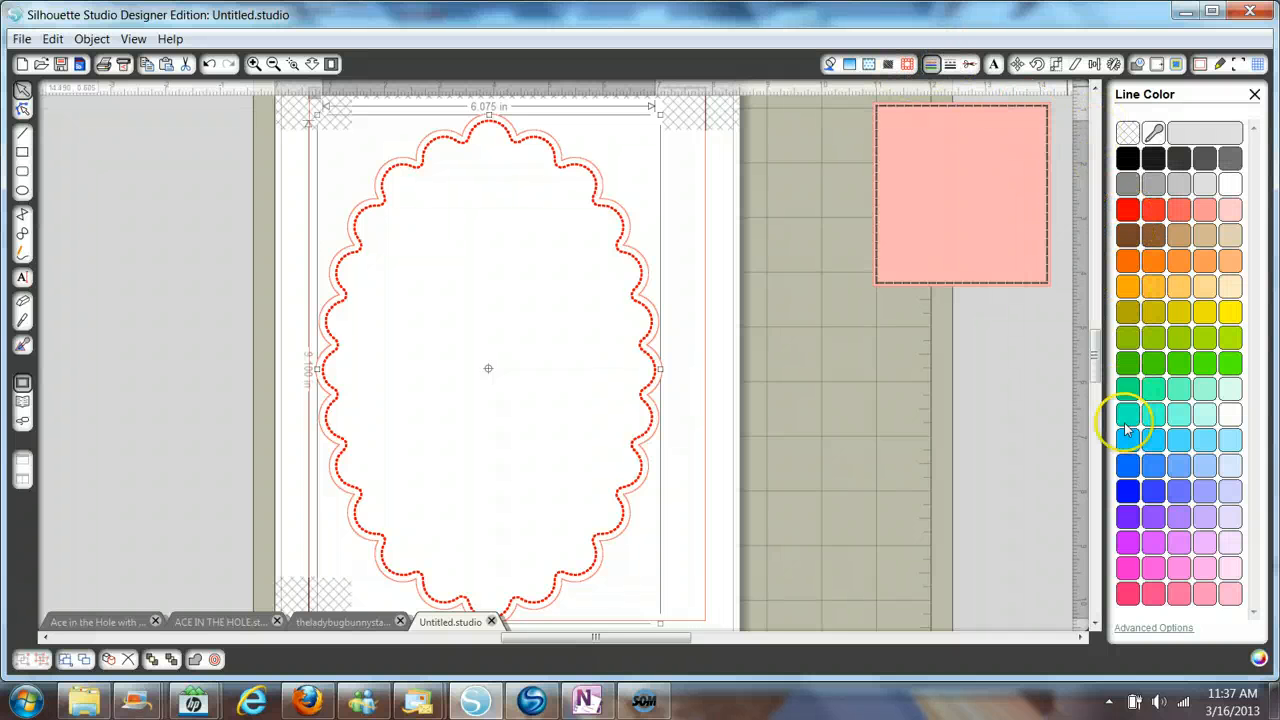
click(1127, 492)
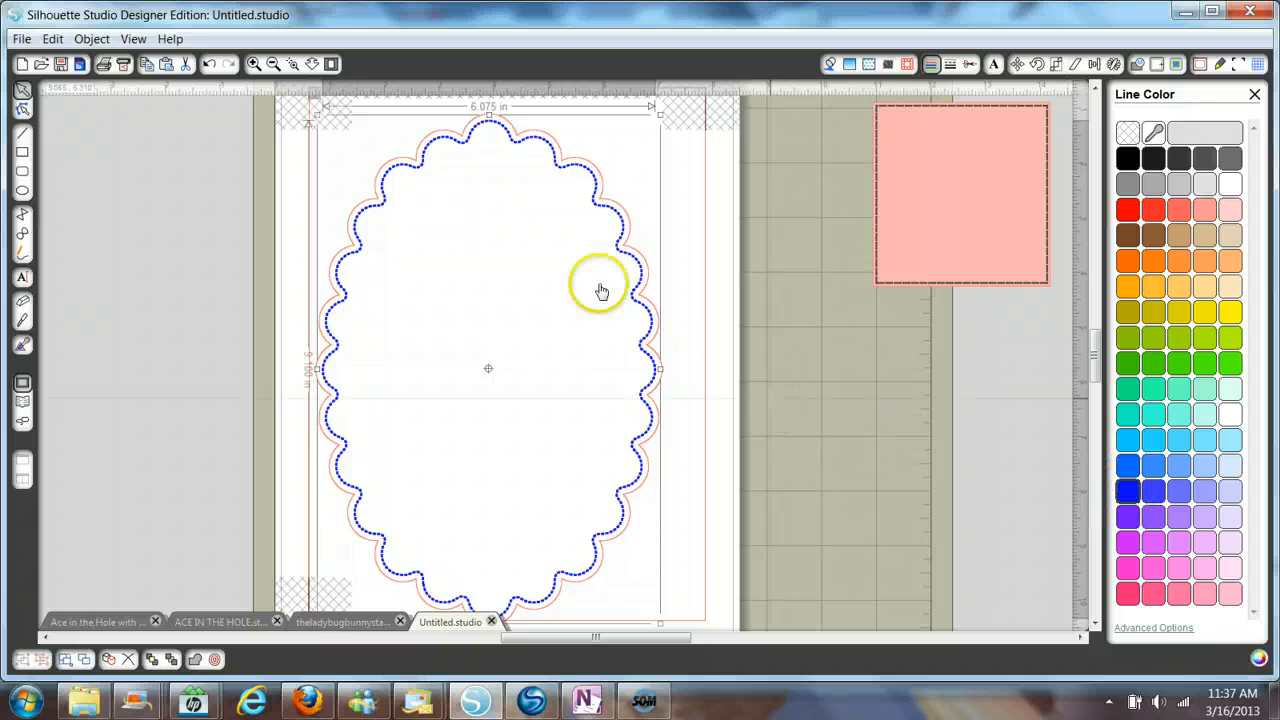
click(683, 209)
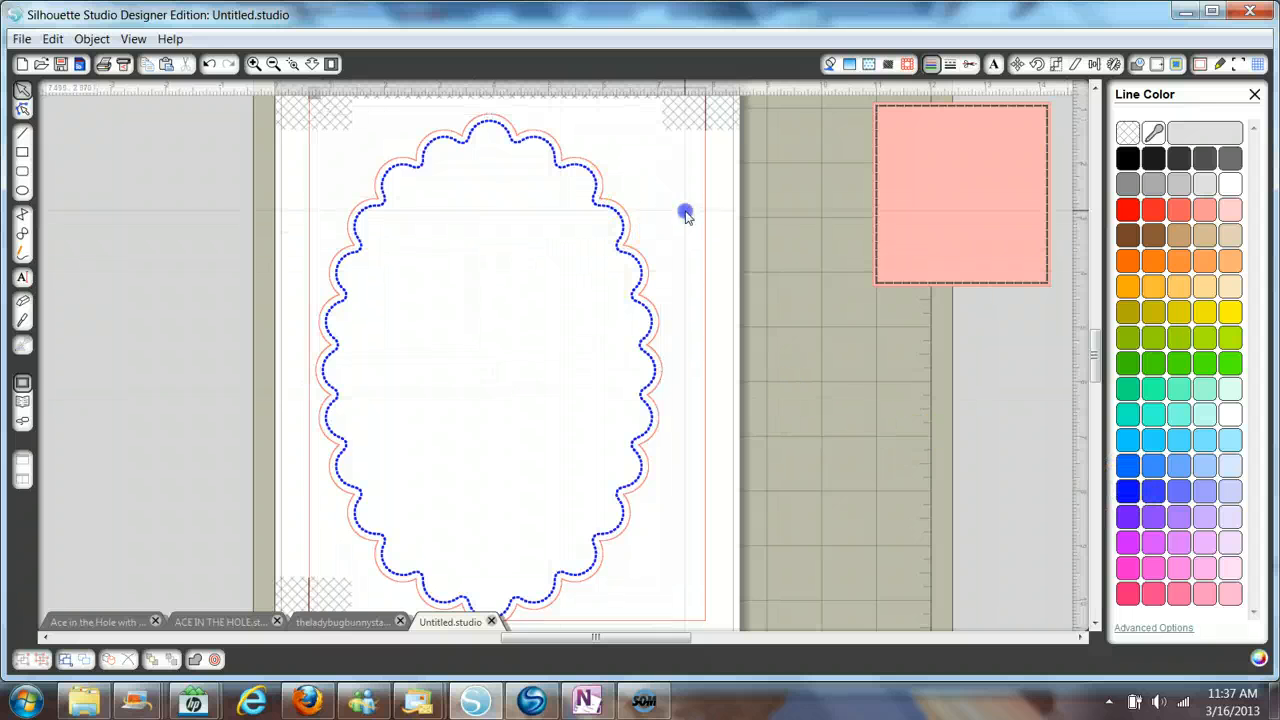
Try a pale pink line color on the dashed inner oval and undo the change.
click(629, 229)
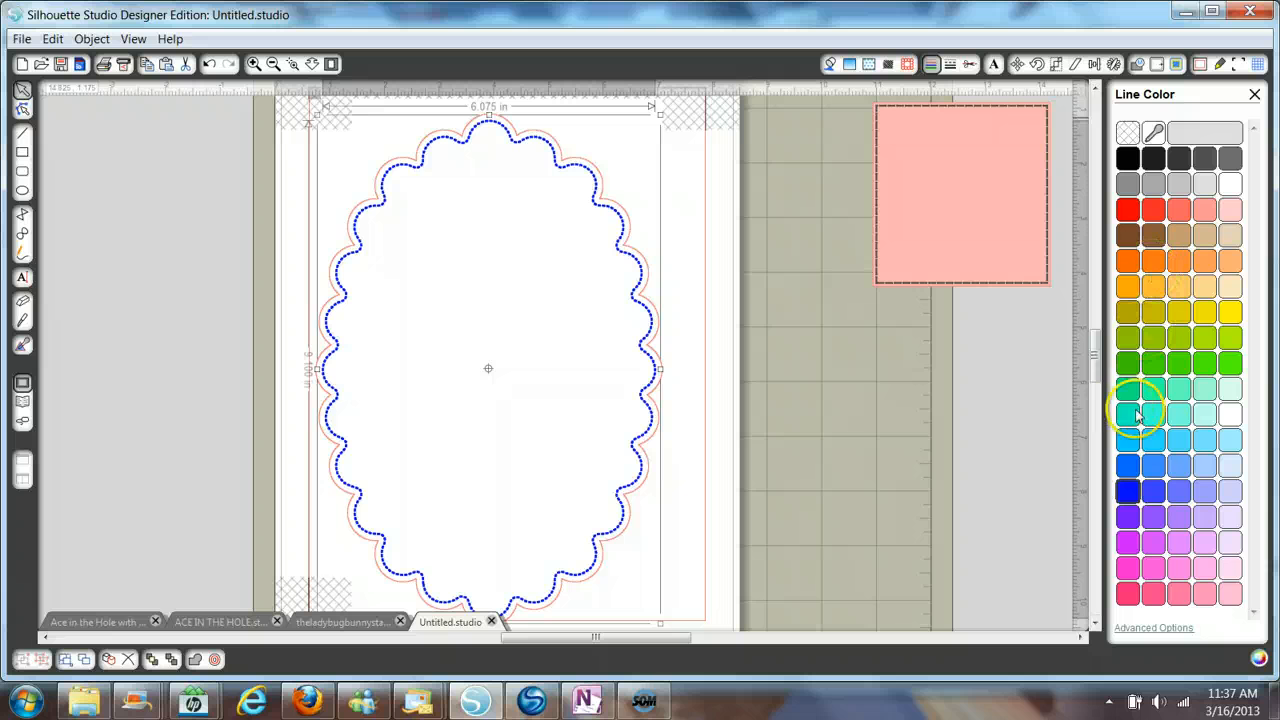
click(1233, 567)
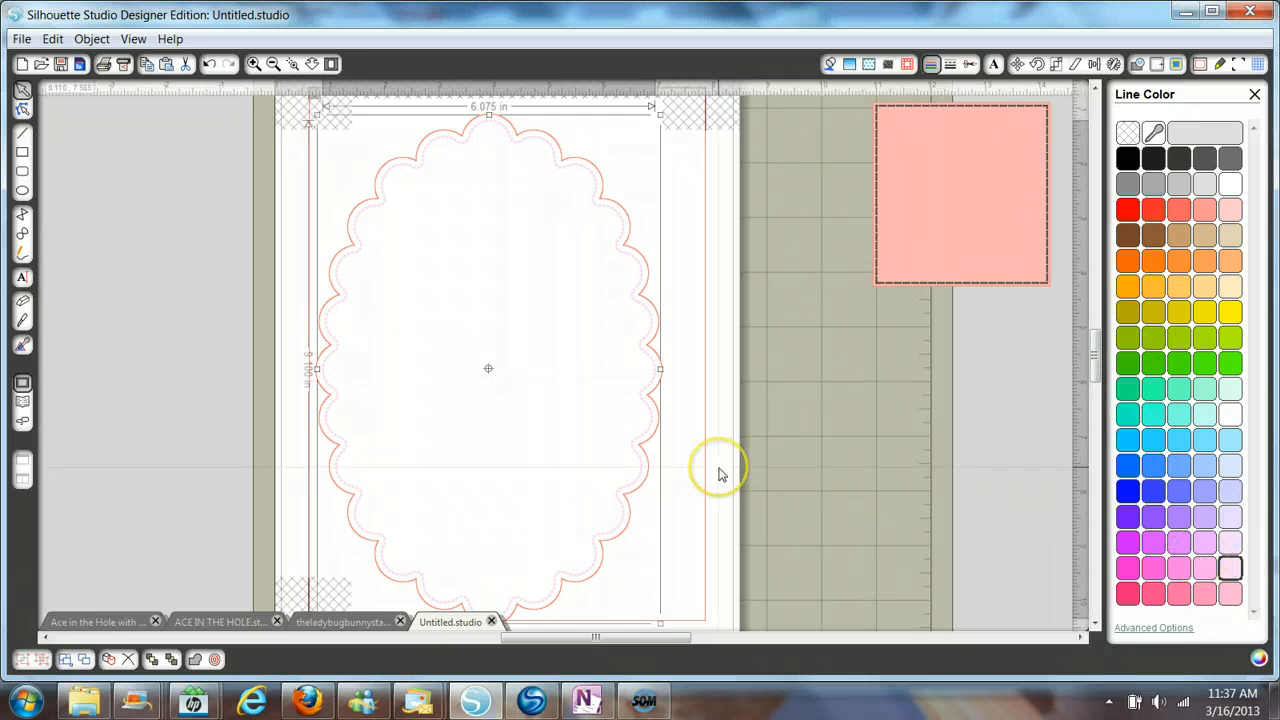
key(ctrl+z)
click(686, 391)
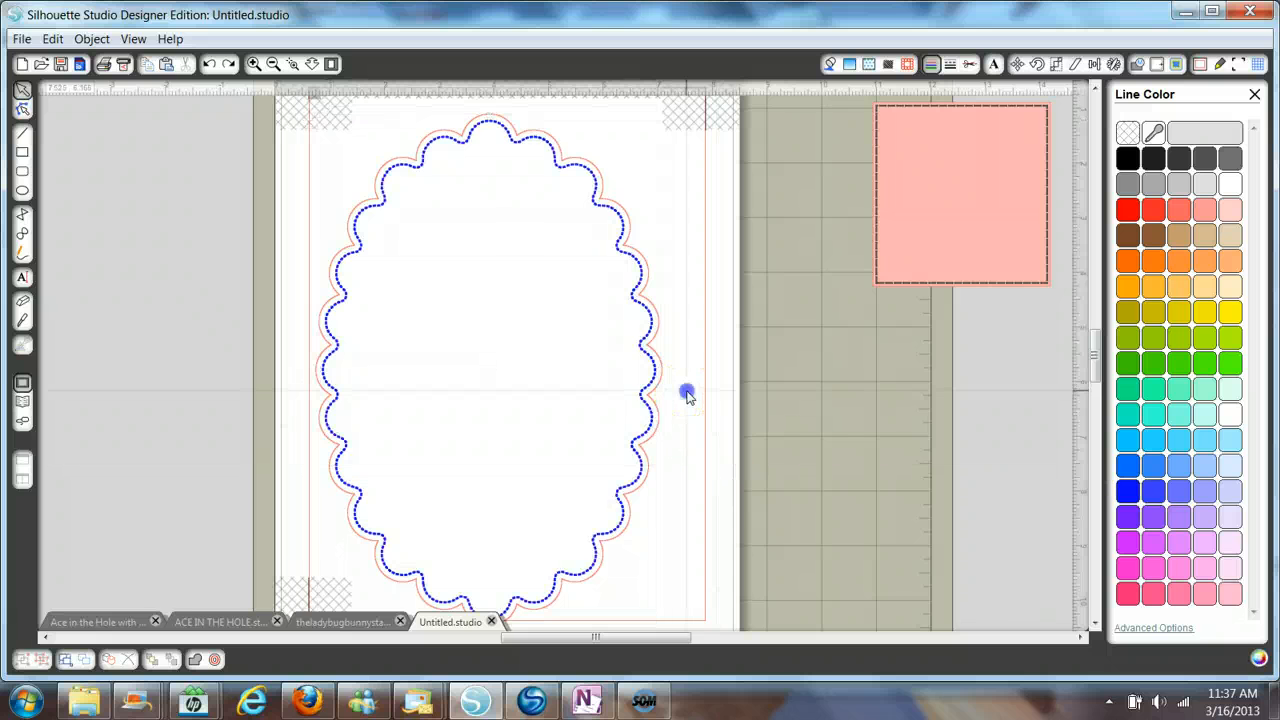
Set the outer scalloped oval's line color to dark blue and fill it with light purple.
click(658, 391)
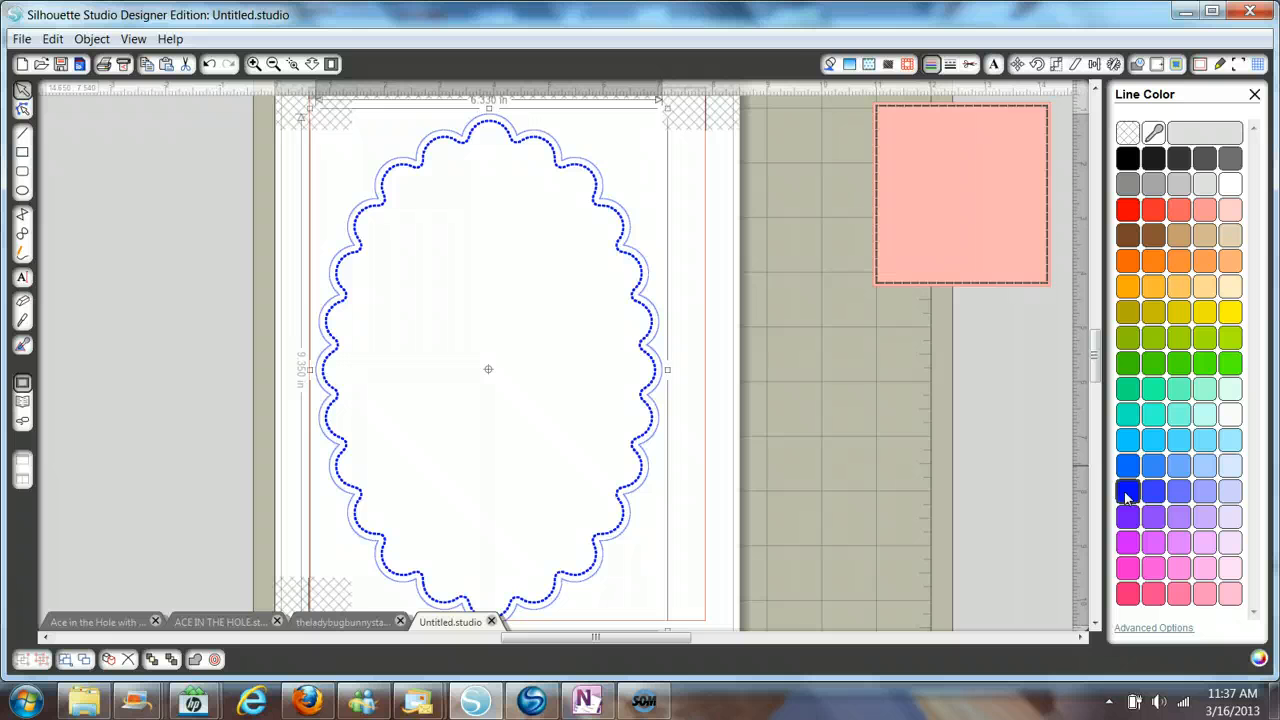
click(830, 63)
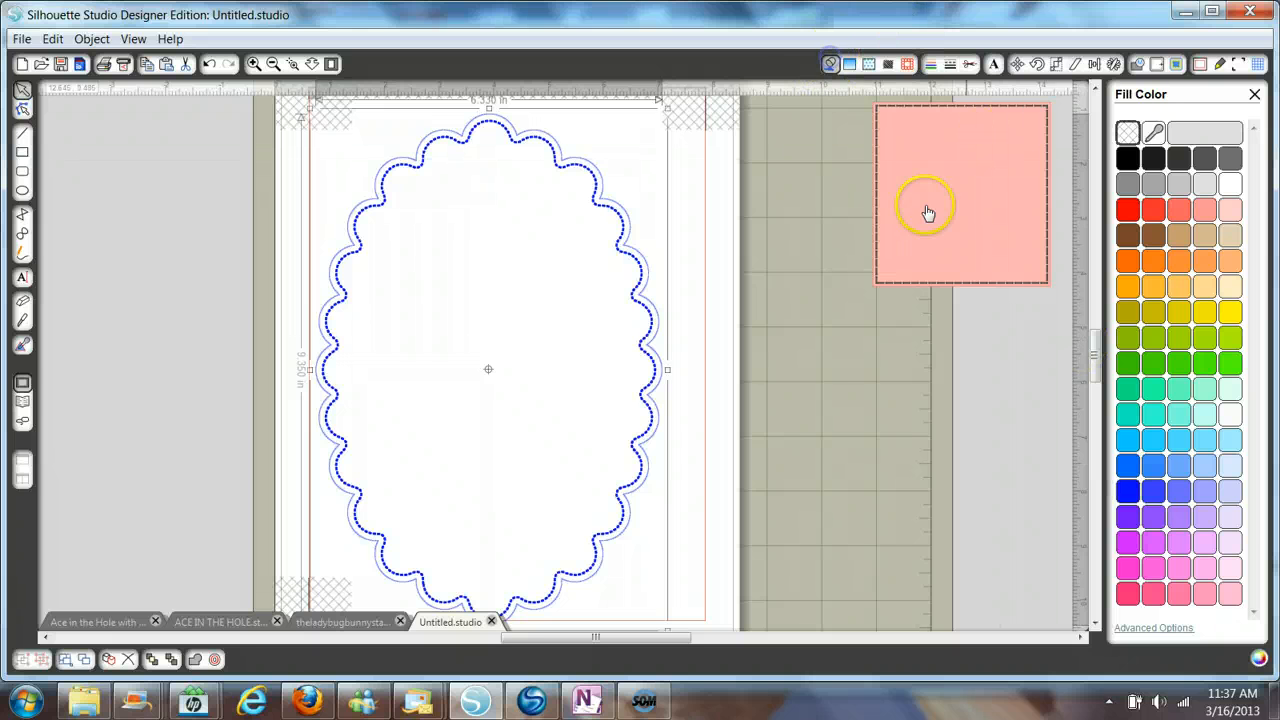
click(1128, 541)
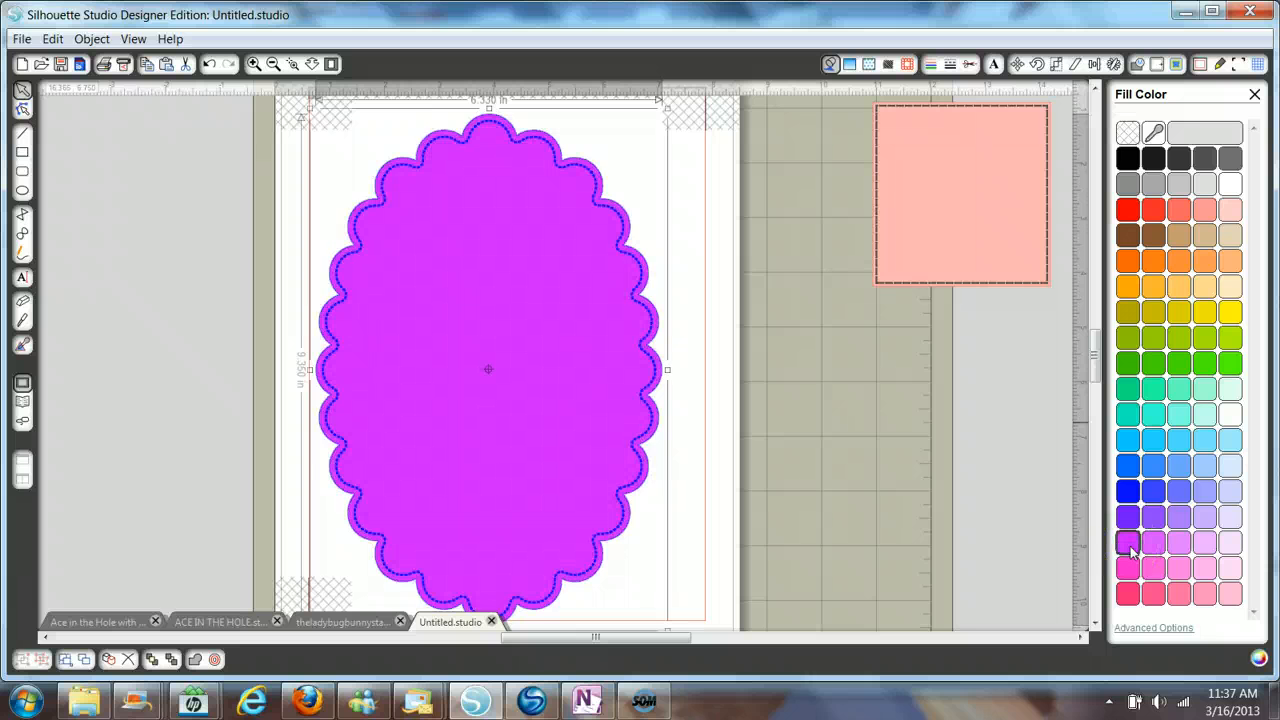
click(1205, 542)
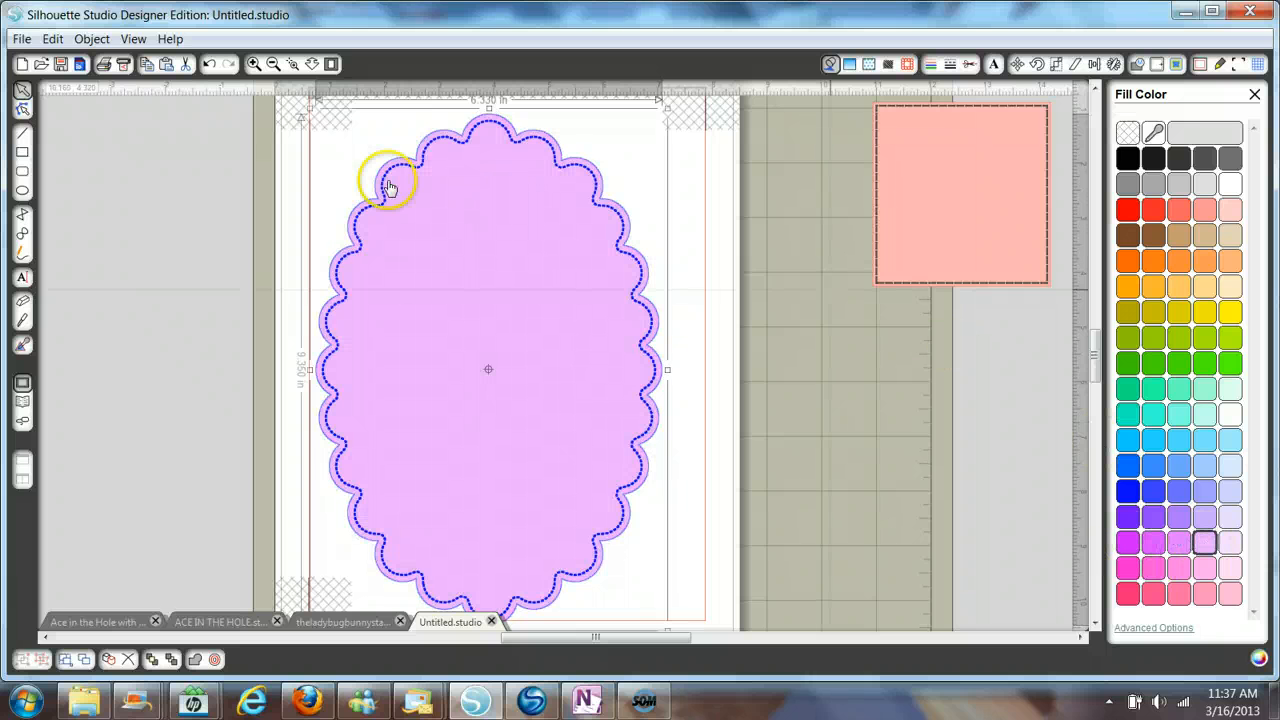
click(243, 366)
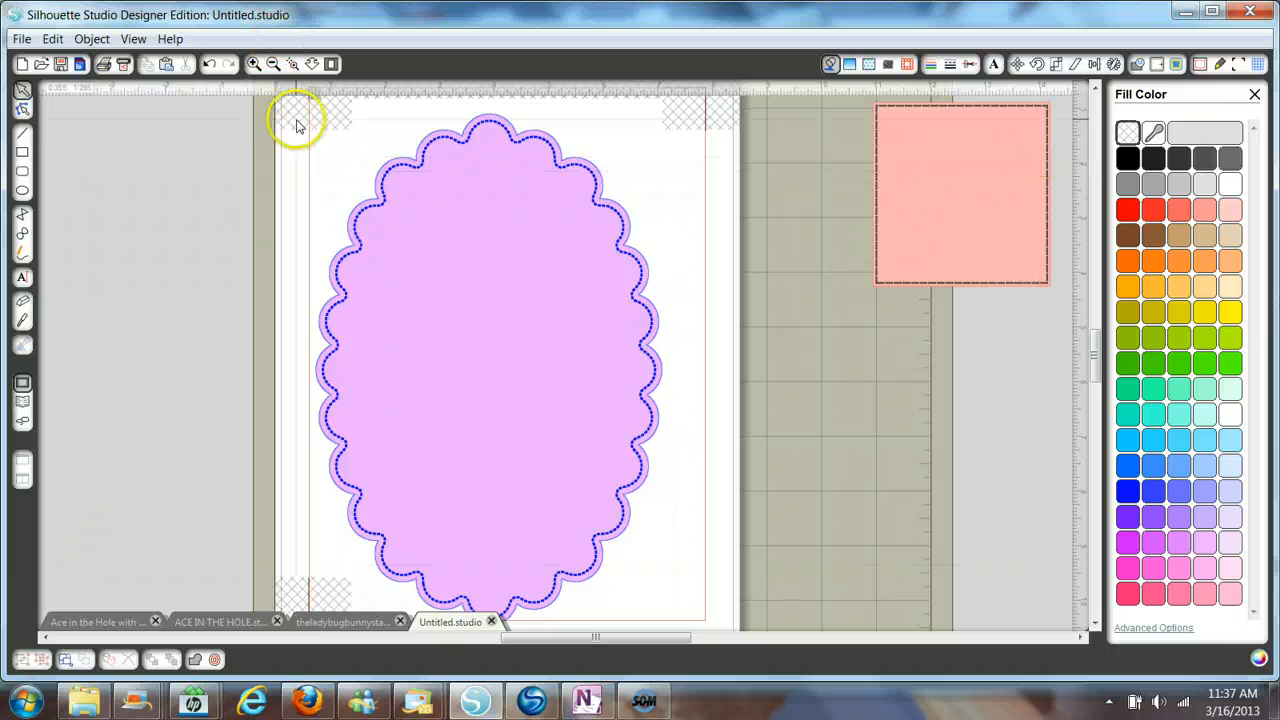
Select both scalloped ovals and scale them down together to about 2.68 in wide by 3.95 in tall near the page's upper-left registration mark.
drag(295, 283, 764, 520)
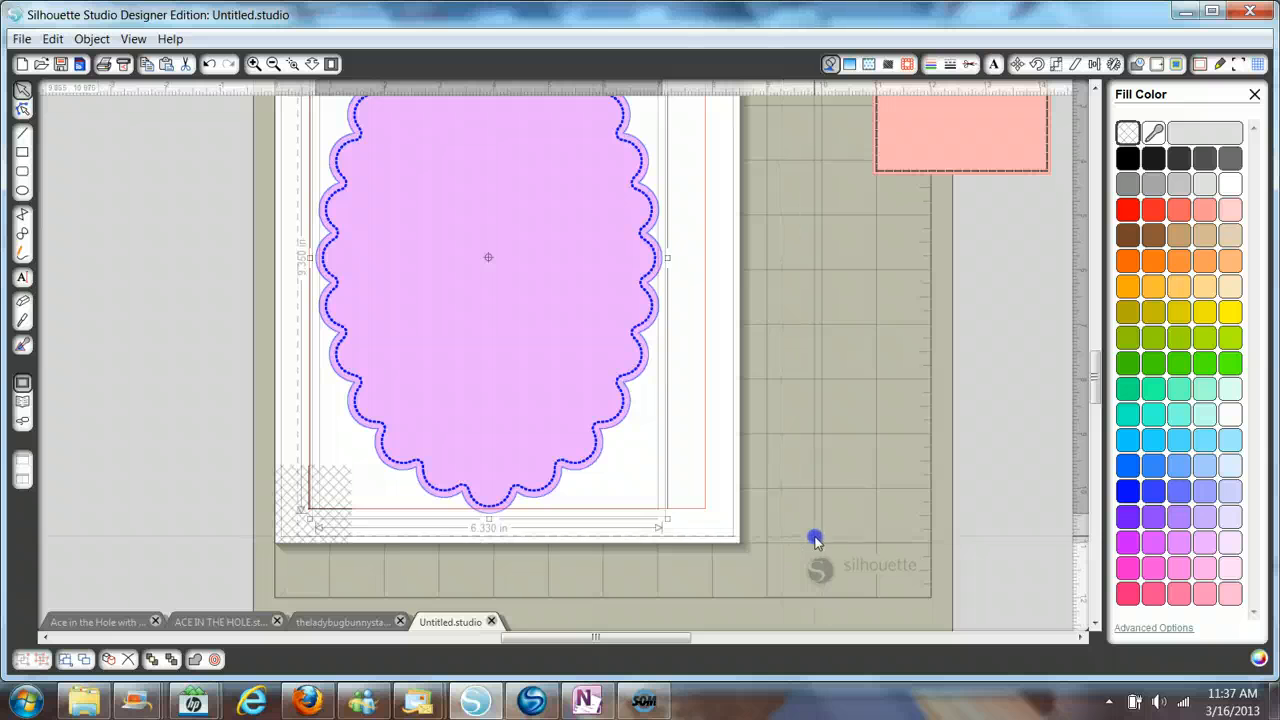
drag(665, 521, 490, 209)
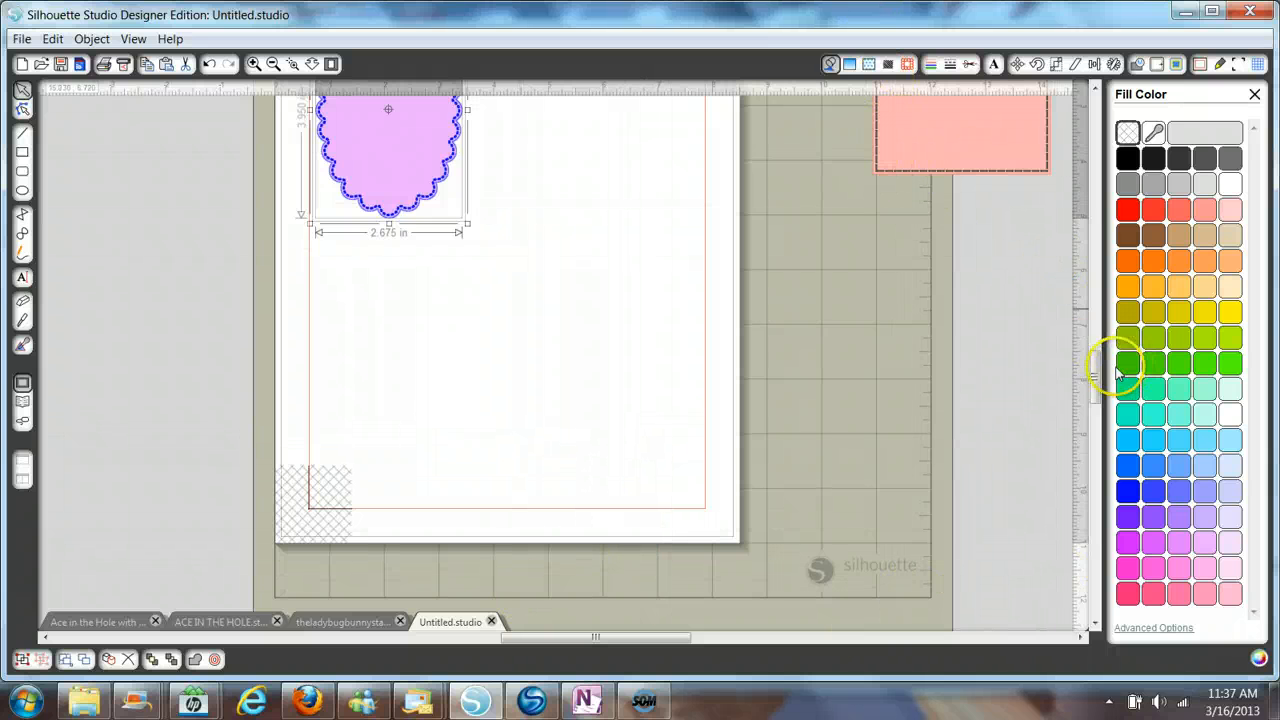
drag(1094, 380, 1092, 328)
click(854, 243)
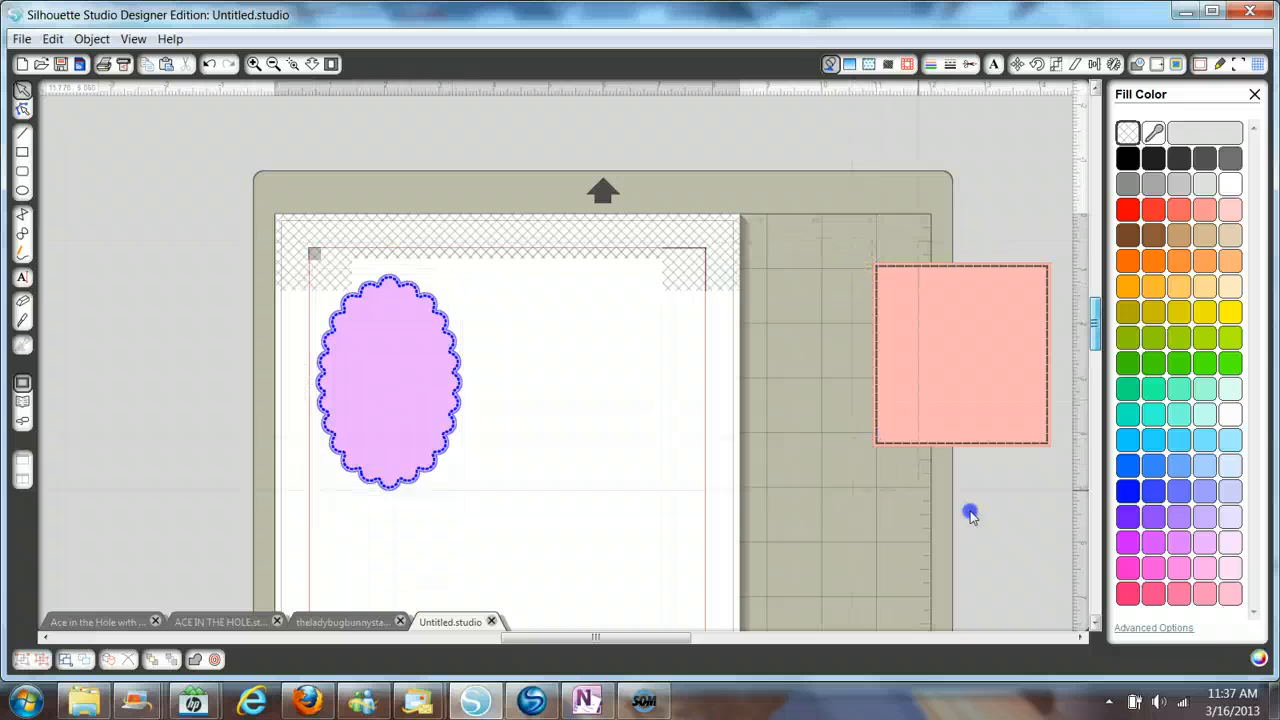
Move the salmon rectangle and its dashed stitching line onto the page beside the scalloped oval, inside the cut border.
click(1030, 440)
drag(1030, 453, 645, 462)
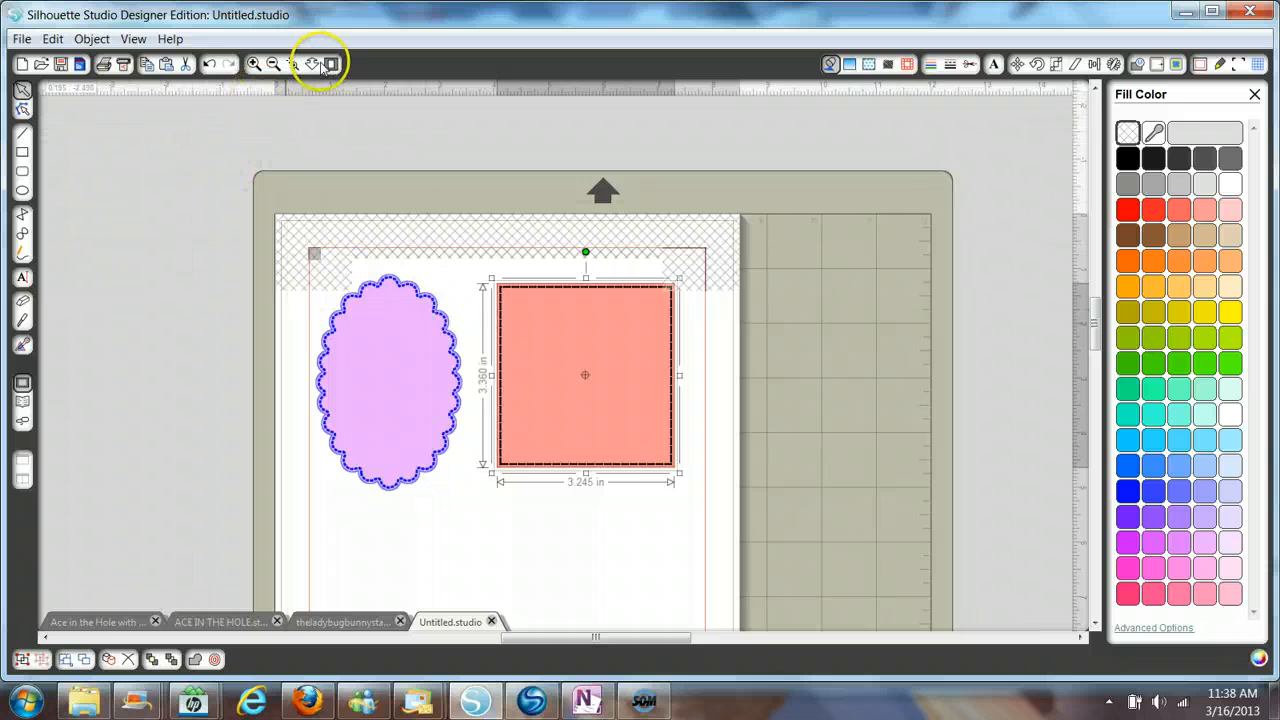
Create an internal offset of the dashed rectangle at a distance of 0.125 in with round corners and apply it.
drag(560, 250, 585, 495)
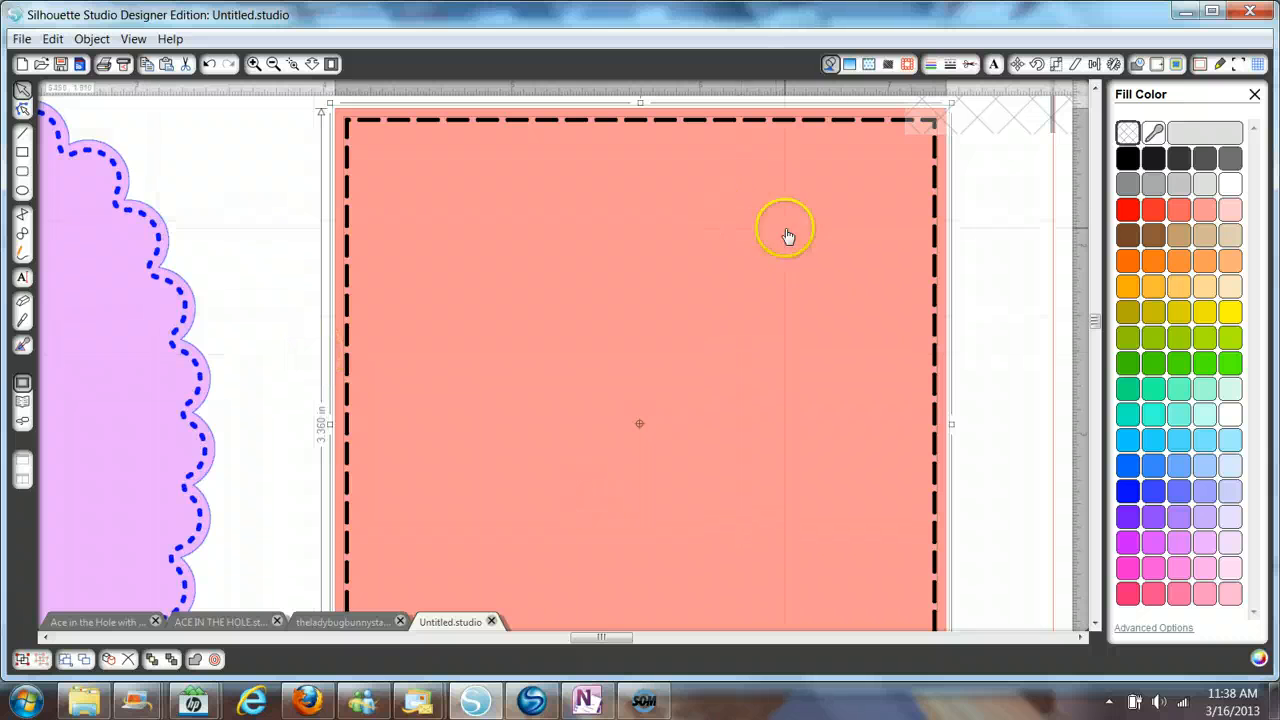
click(1013, 286)
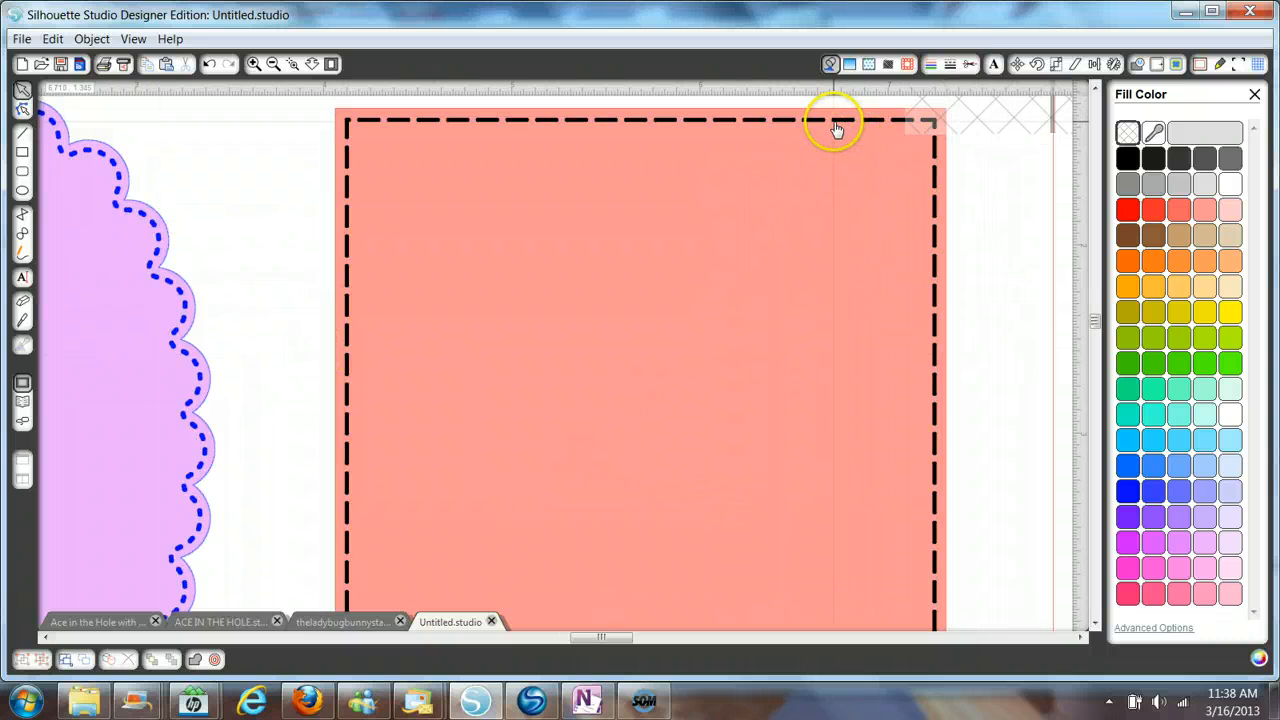
click(836, 128)
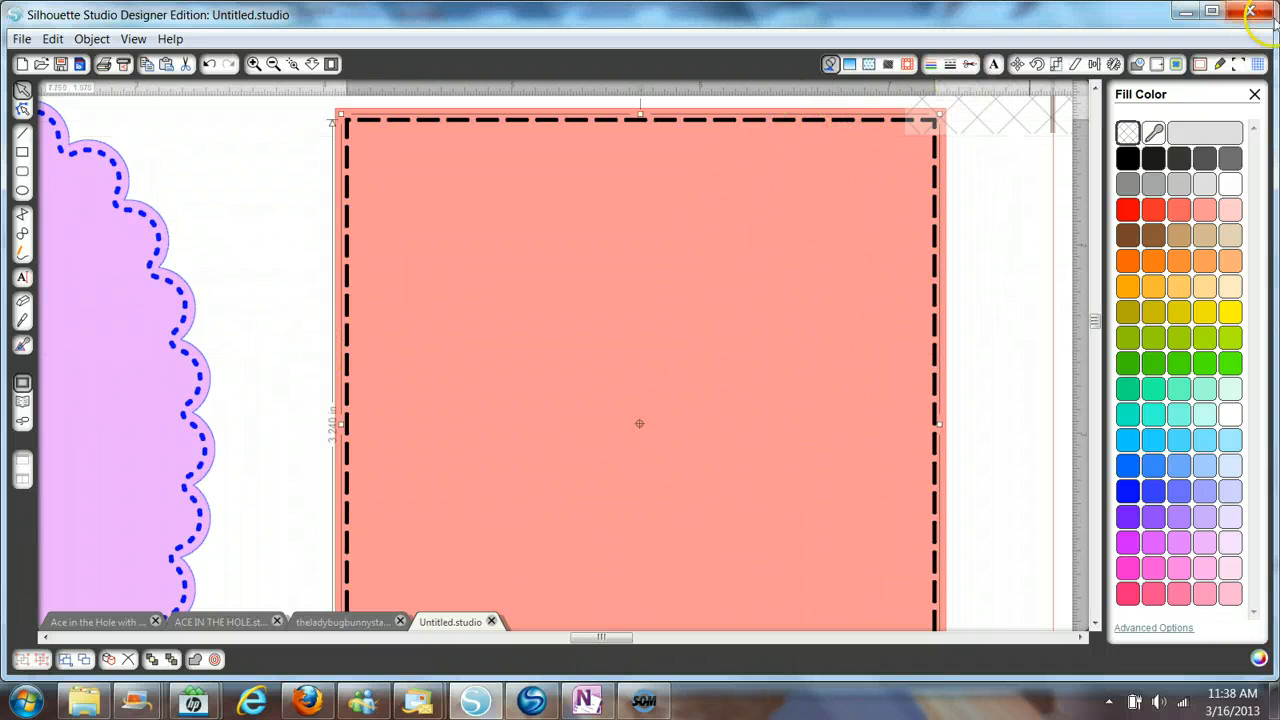
click(1160, 63)
click(1166, 152)
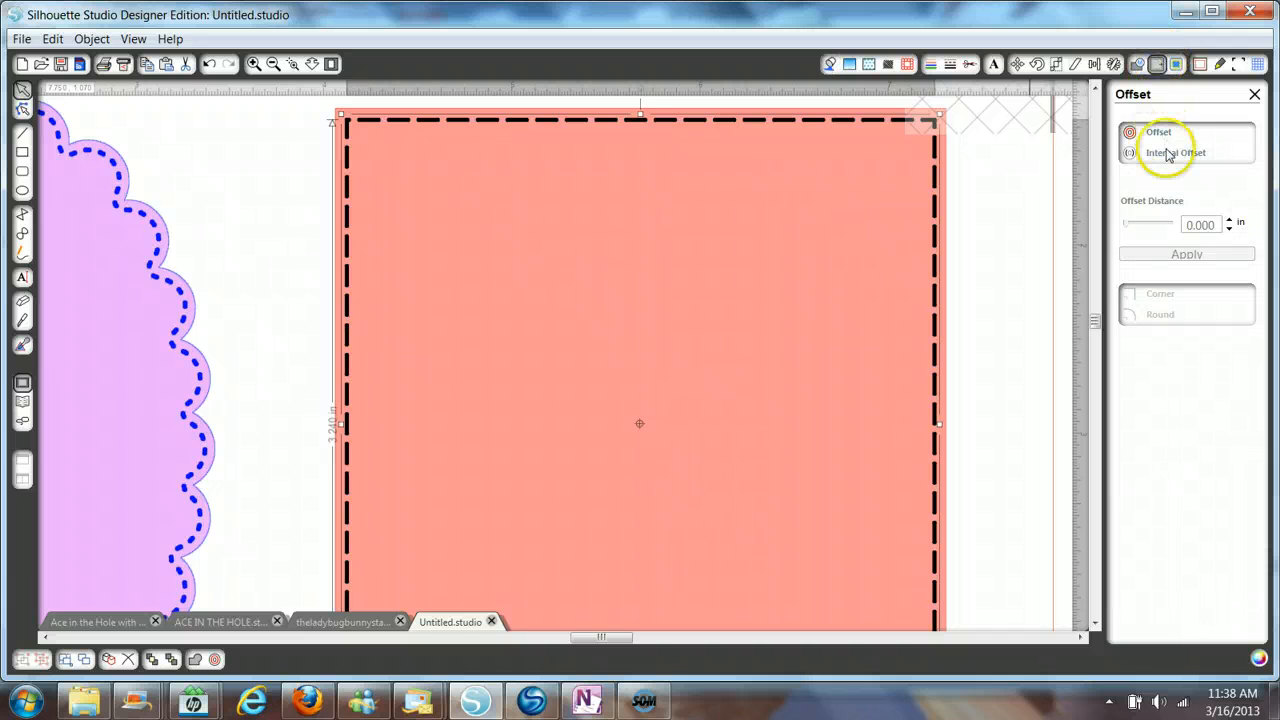
click(1232, 218)
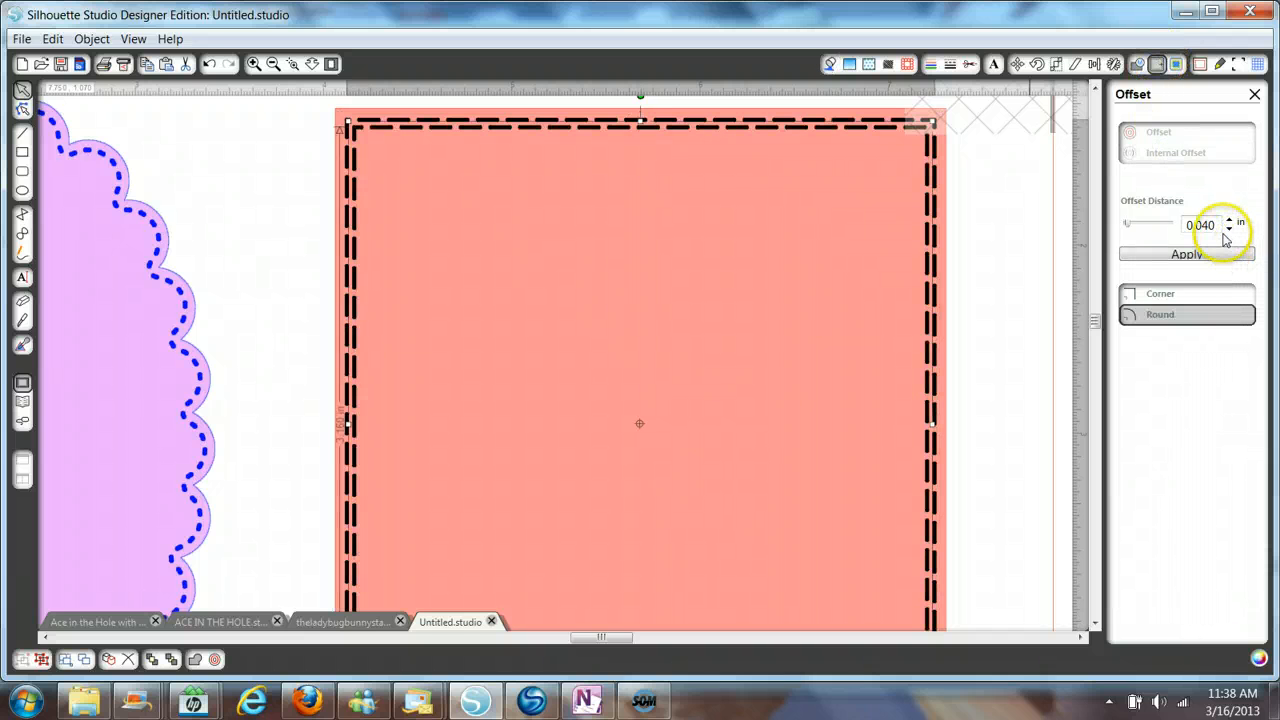
click(1229, 221)
click(1229, 221)
click(1229, 221)
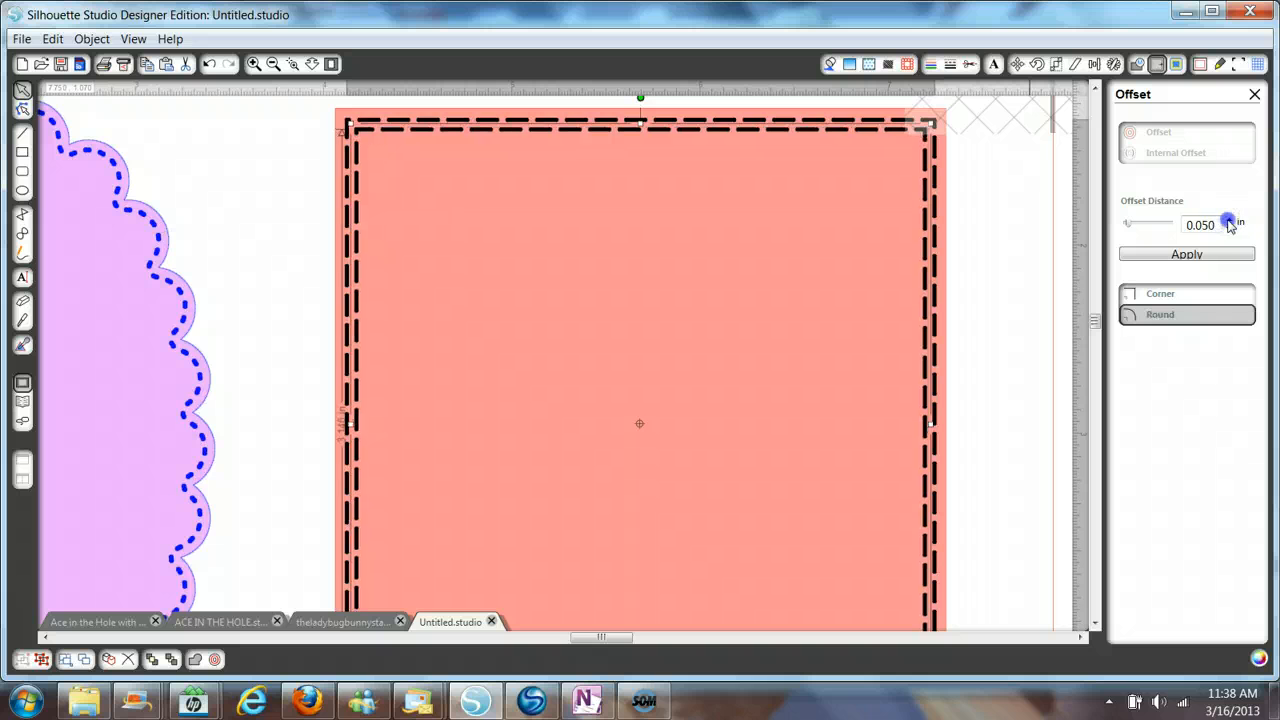
click(1229, 221)
click(1229, 221)
click(1229, 221)
click(1229, 221)
click(1229, 221)
click(1229, 221)
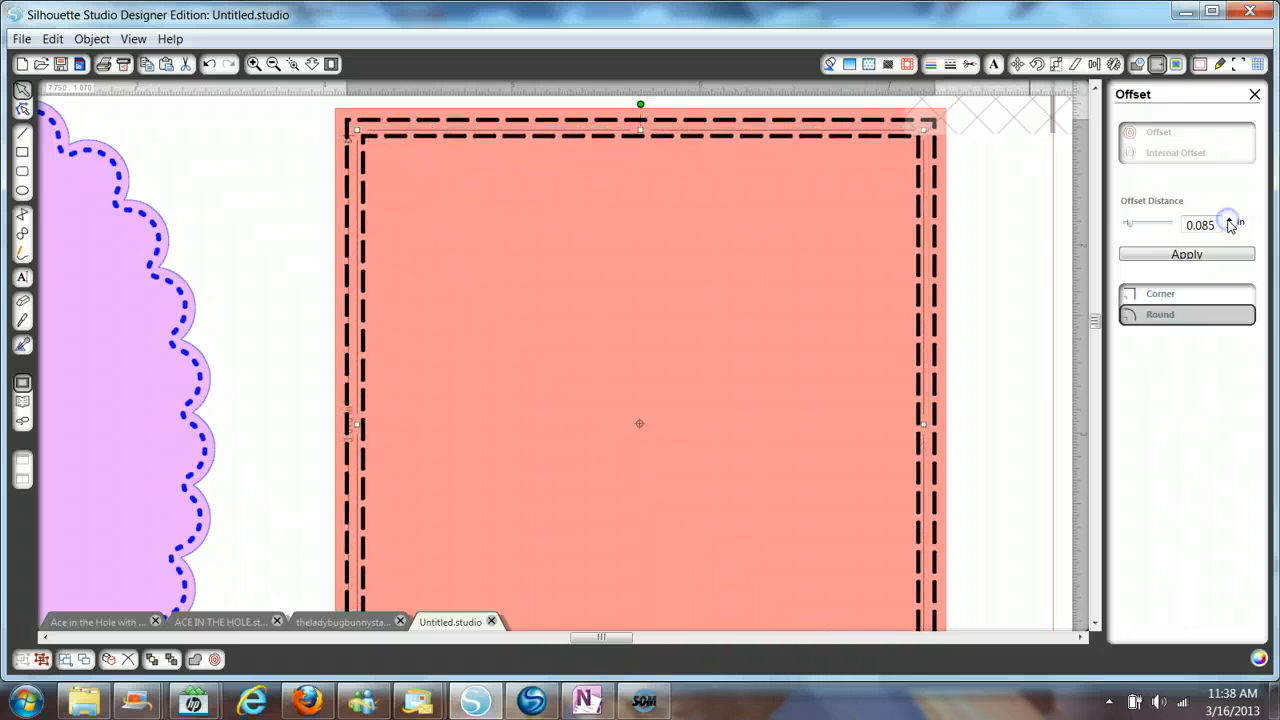
click(1229, 221)
click(1229, 221)
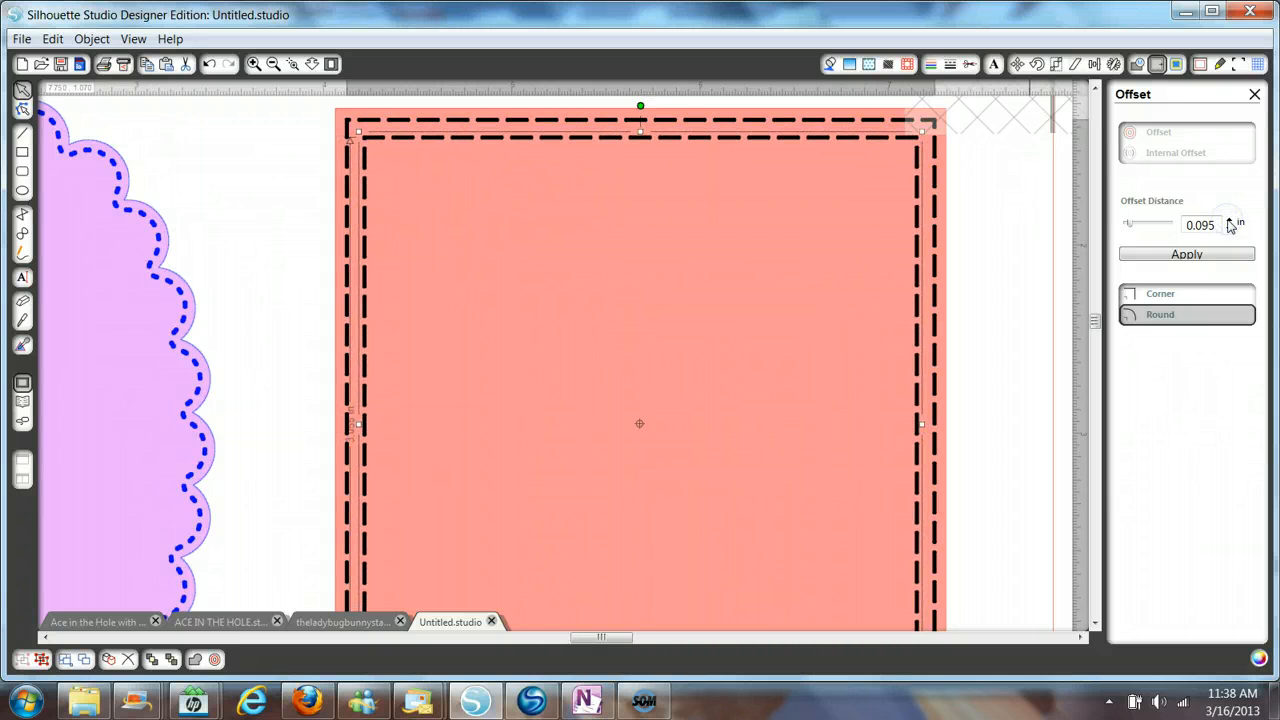
click(1229, 221)
click(1229, 221)
click(1229, 221)
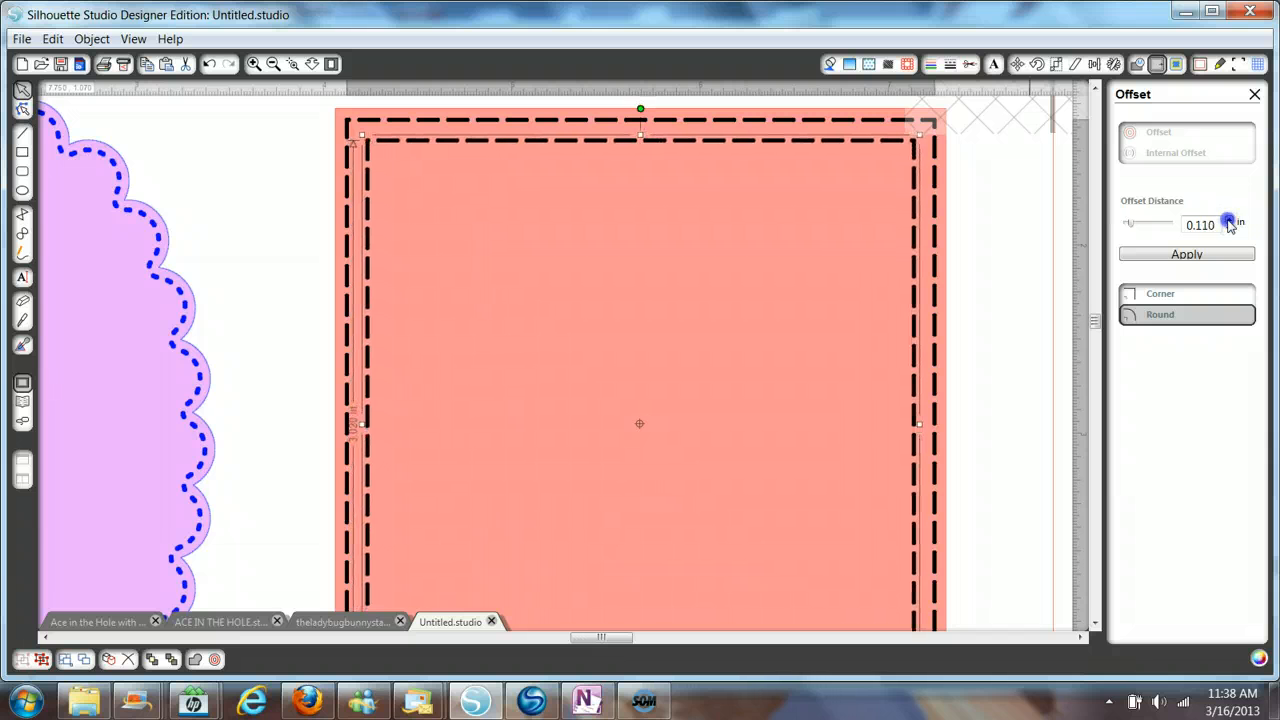
click(1229, 221)
click(1229, 221)
click(1229, 221)
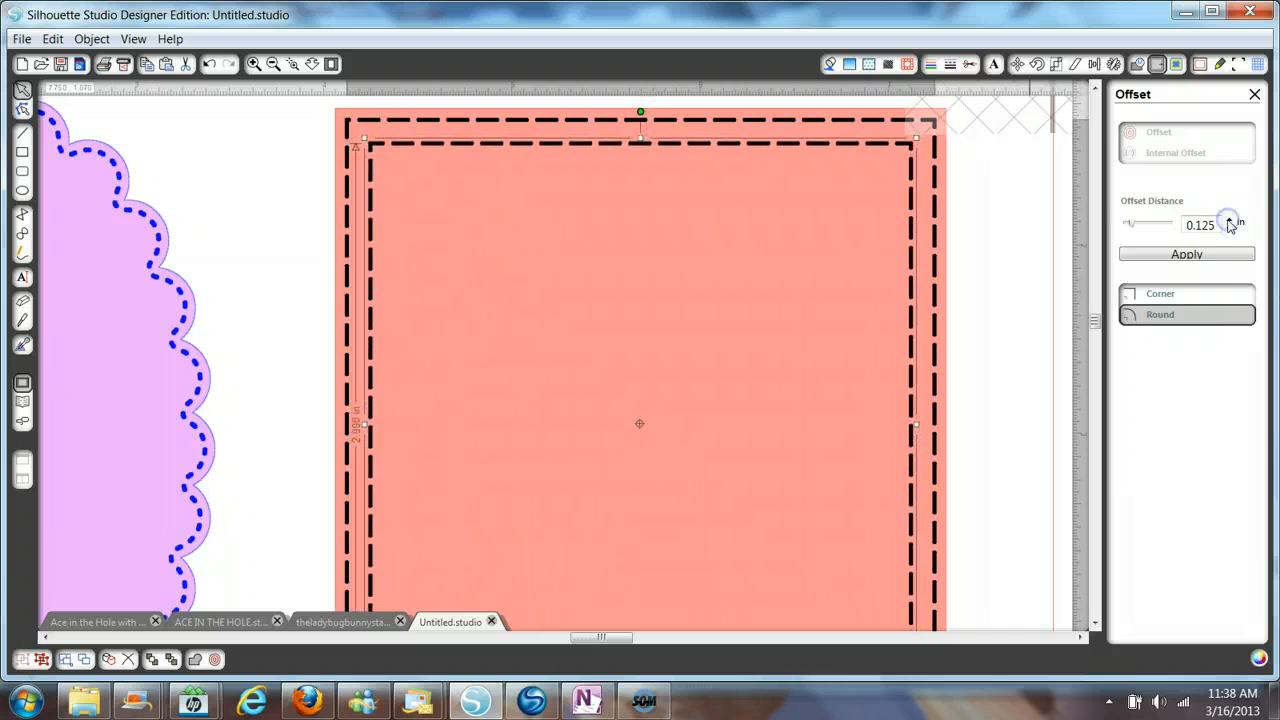
click(1187, 256)
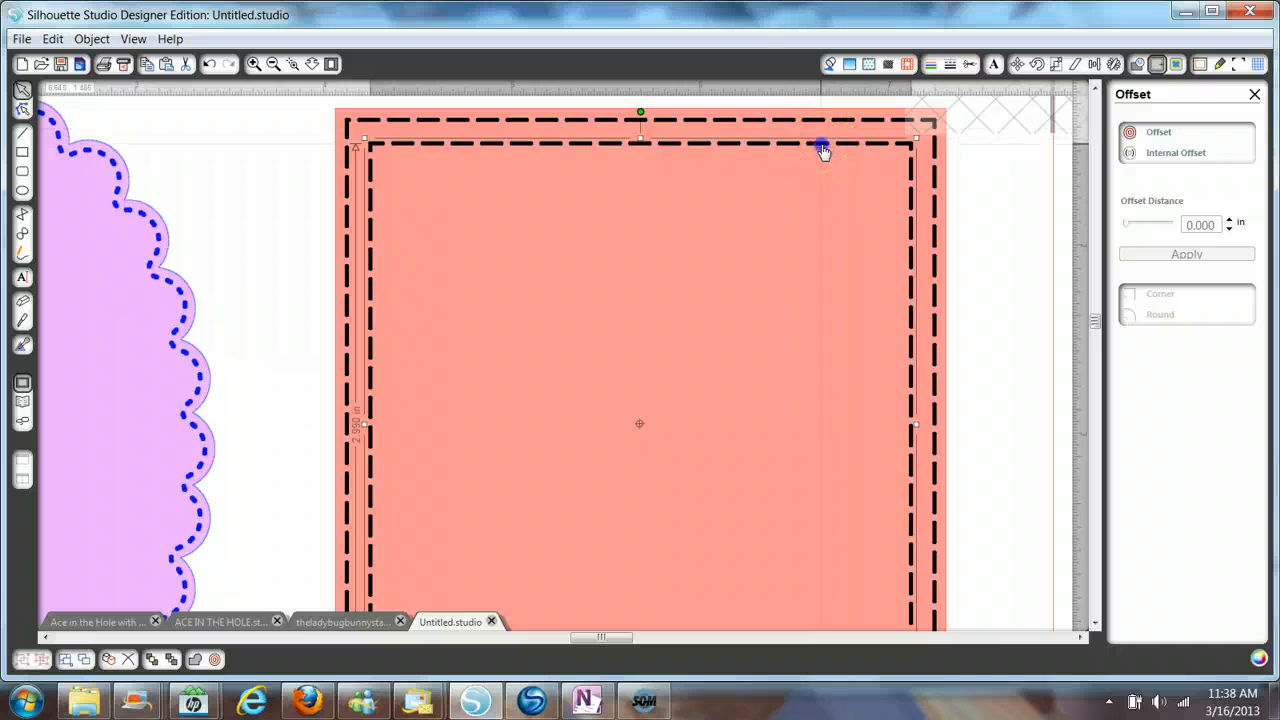
Open the line style settings for the new innermost dashed rectangle.
click(950, 64)
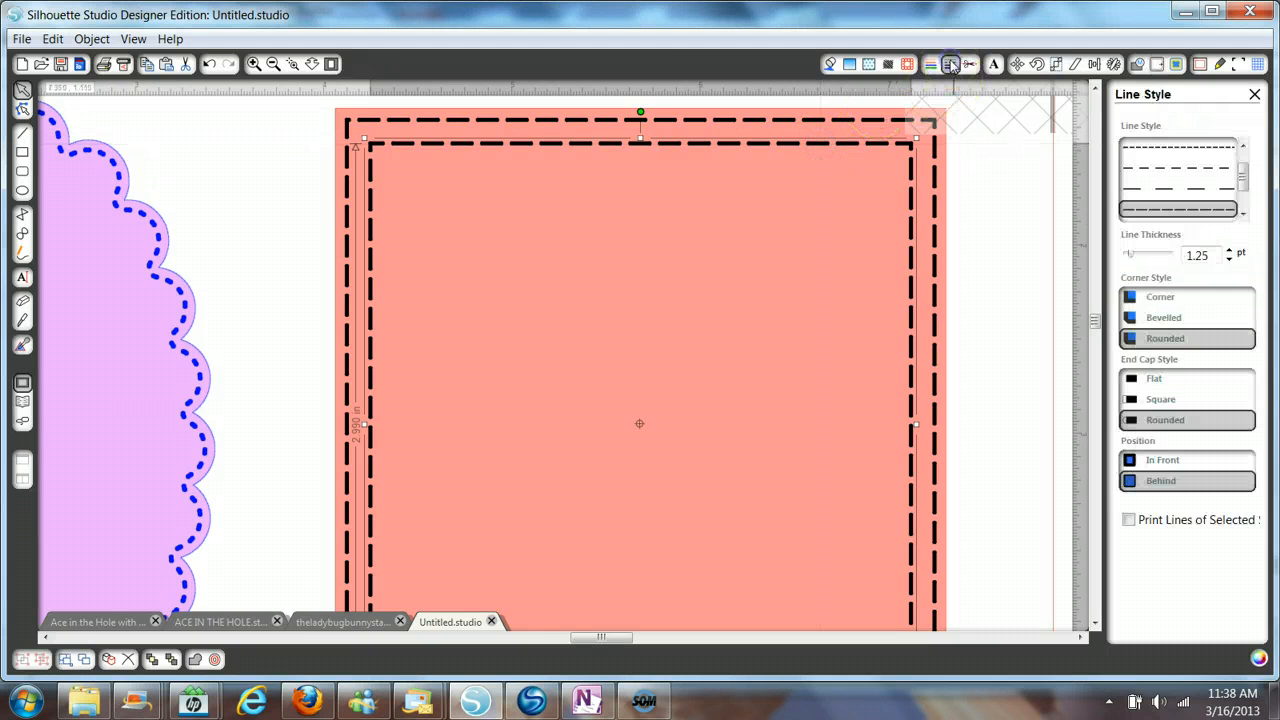